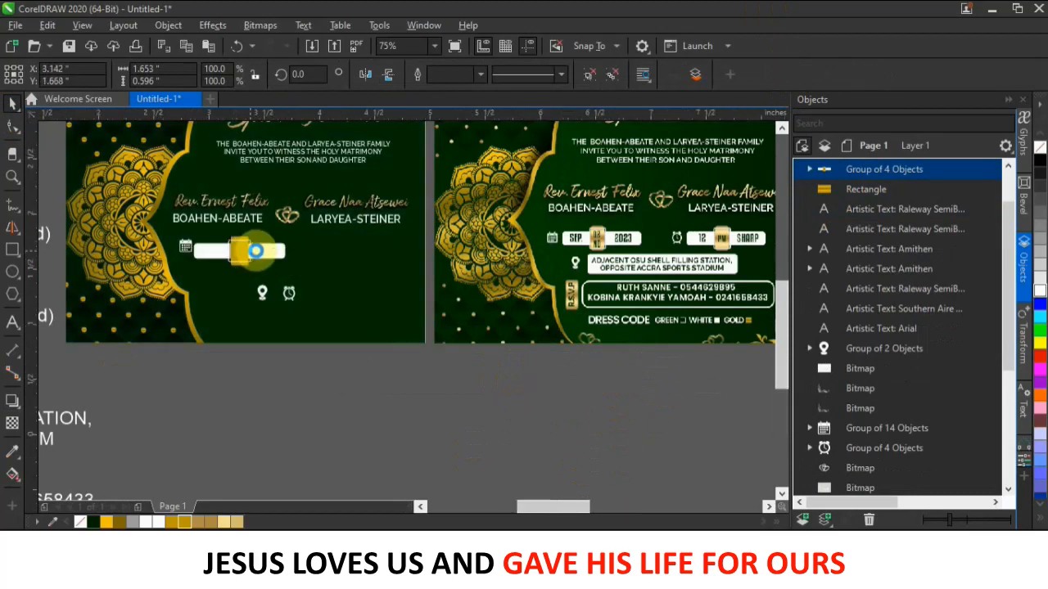
- Scale the white-and-gold date banner to 92% and place a duplicate of it beneath the bride's surname
{"action": "scroll", "coordinate": [254, 255], "scroll_direction": "up", "scroll_amount": 1}
{"action": "left_click", "coordinate": [322, 210]}
{"action": "left_click", "coordinate": [301, 252]}
{"action": "left_click_drag", "start_coordinate": [317, 216], "coordinate": [536, 248]}
{"action": "left_click", "coordinate": [563, 269]}
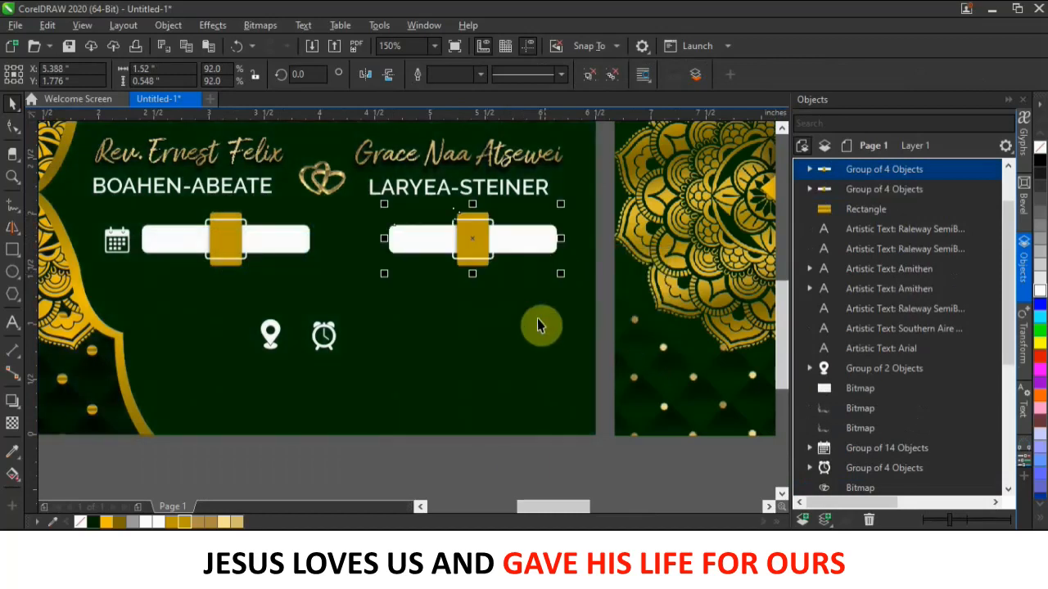
- Move the alarm clock icon beside the duplicated banner and the location pin below the date banner
{"action": "left_click", "coordinate": [501, 470]}
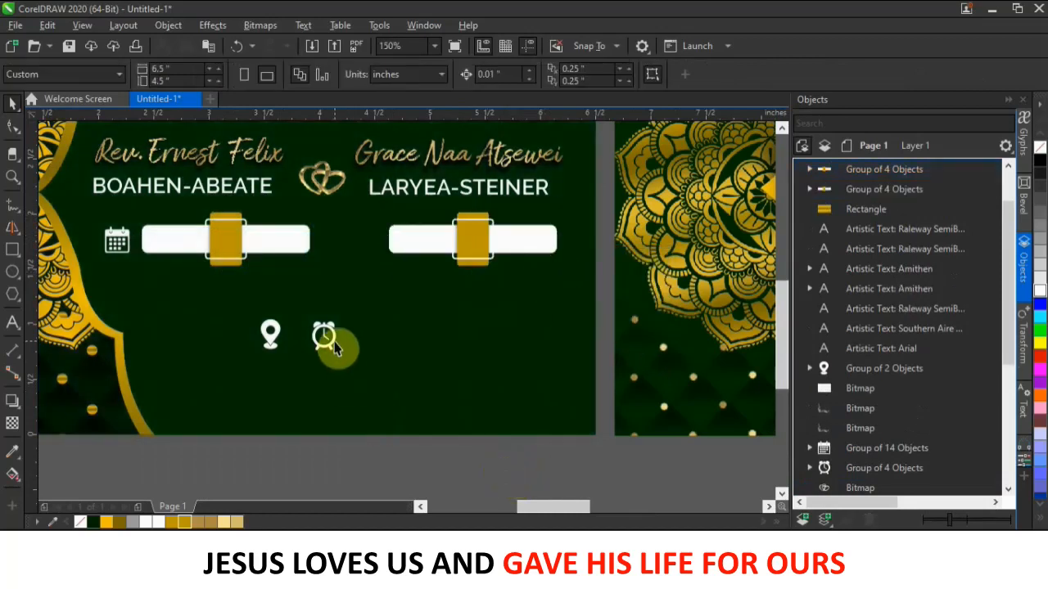
{"action": "left_click_drag", "start_coordinate": [331, 341], "coordinate": [374, 242]}
{"action": "left_click_drag", "start_coordinate": [271, 344], "coordinate": [198, 312]}
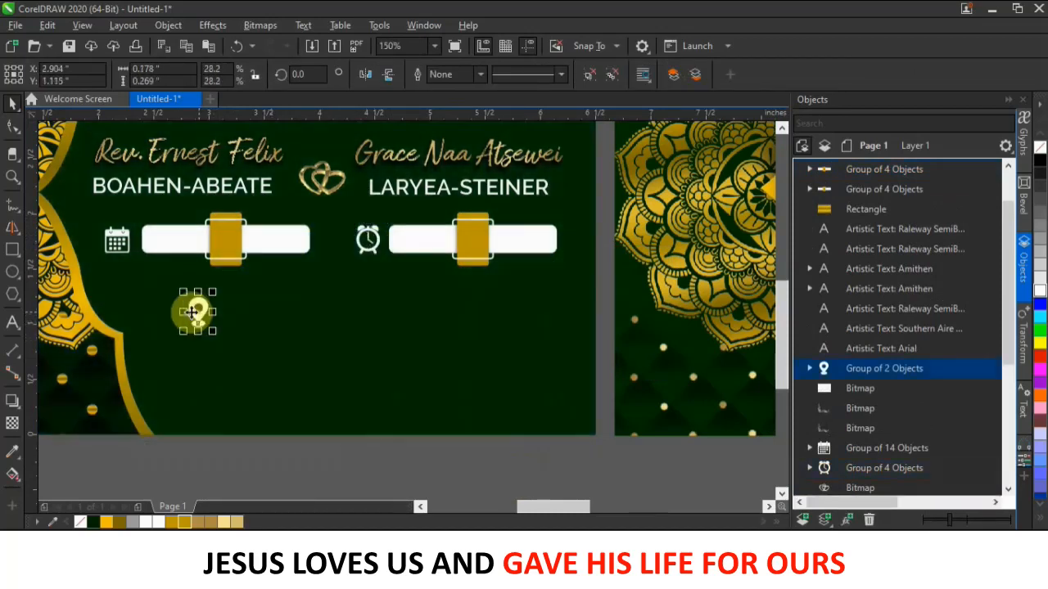
- Draw a rectangle about 2.5 by 0.47 inches beside the location pin and round its corners to about 0.076 inches
{"action": "left_click", "coordinate": [13, 251]}
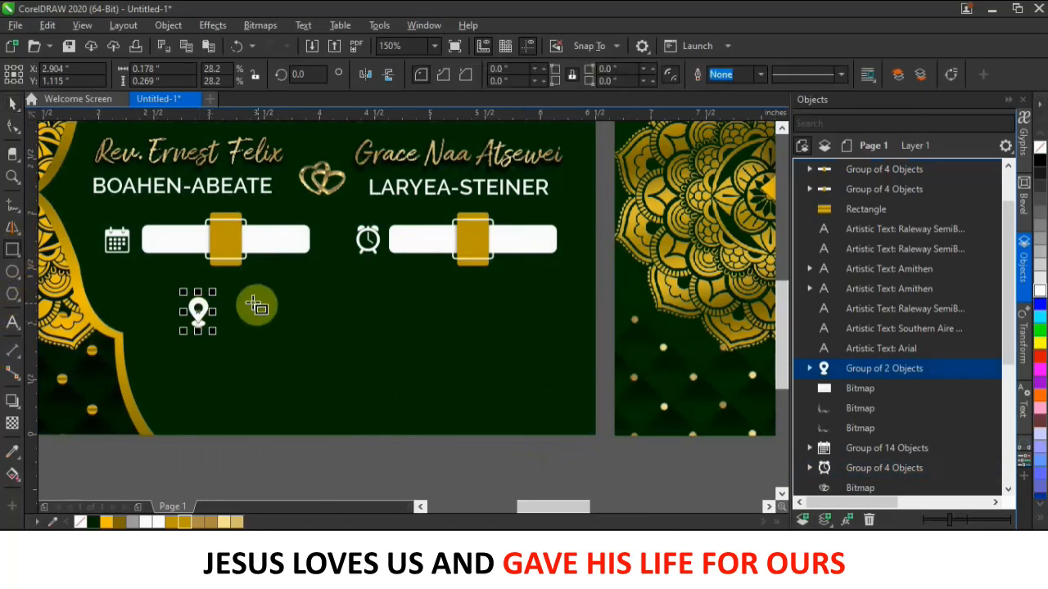
{"action": "left_click_drag", "start_coordinate": [239, 291], "coordinate": [520, 347]}
{"action": "left_click", "coordinate": [12, 127]}
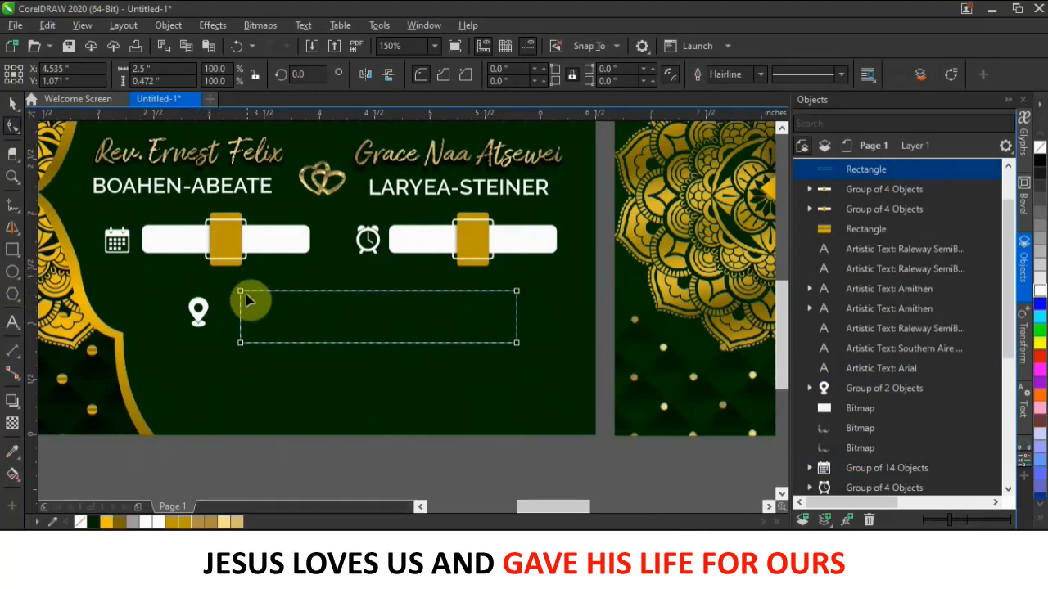
{"action": "left_click_drag", "start_coordinate": [246, 291], "coordinate": [248, 290]}
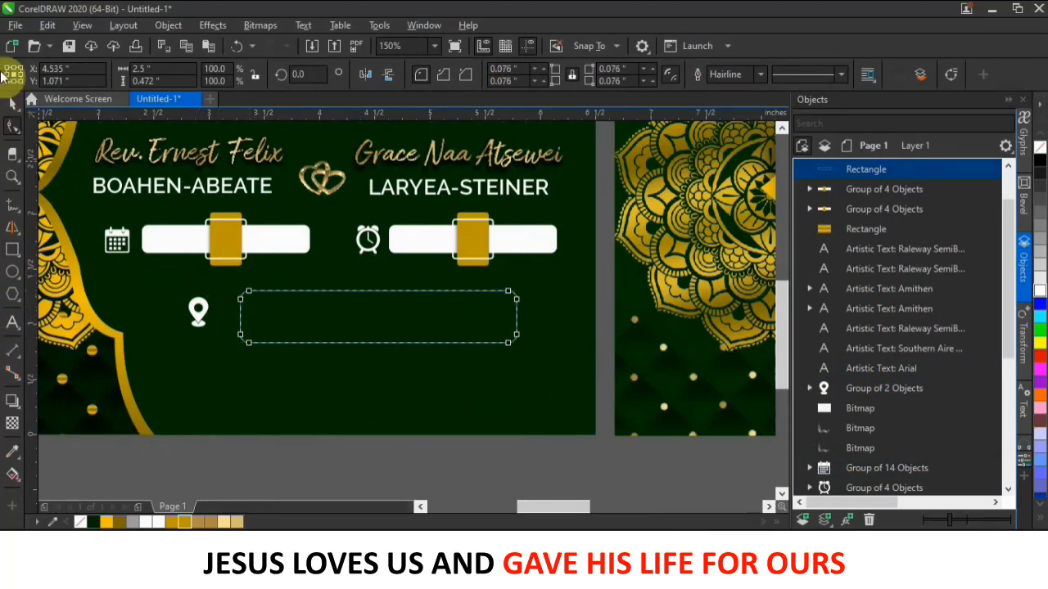
- Fill the rounded rectangle with white, remove its outline, and shift it together with the location pin beneath the banners
{"action": "left_click", "coordinate": [10, 104]}
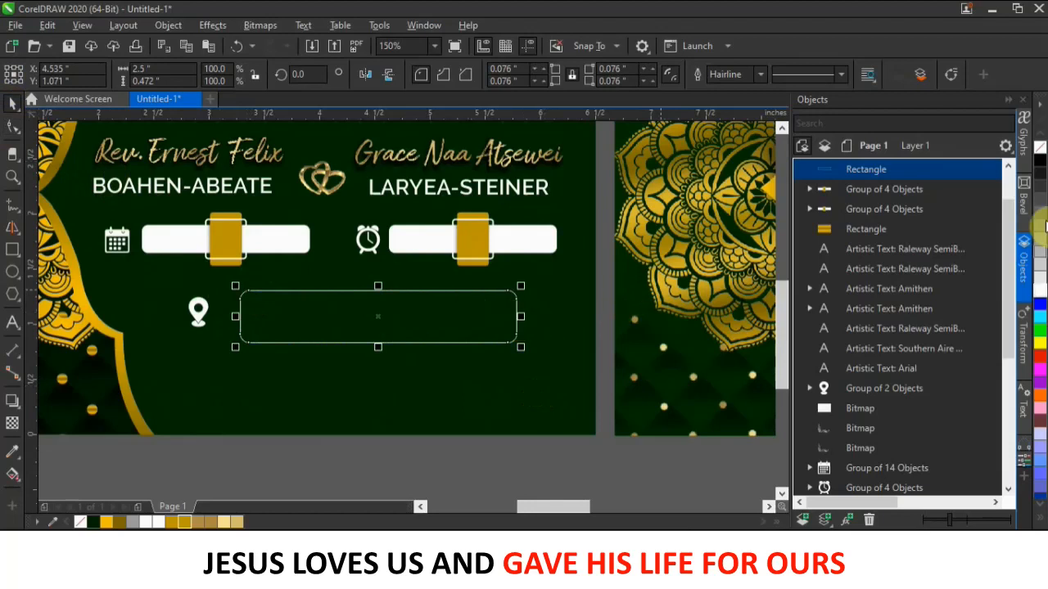
{"action": "left_click", "coordinate": [1039, 293]}
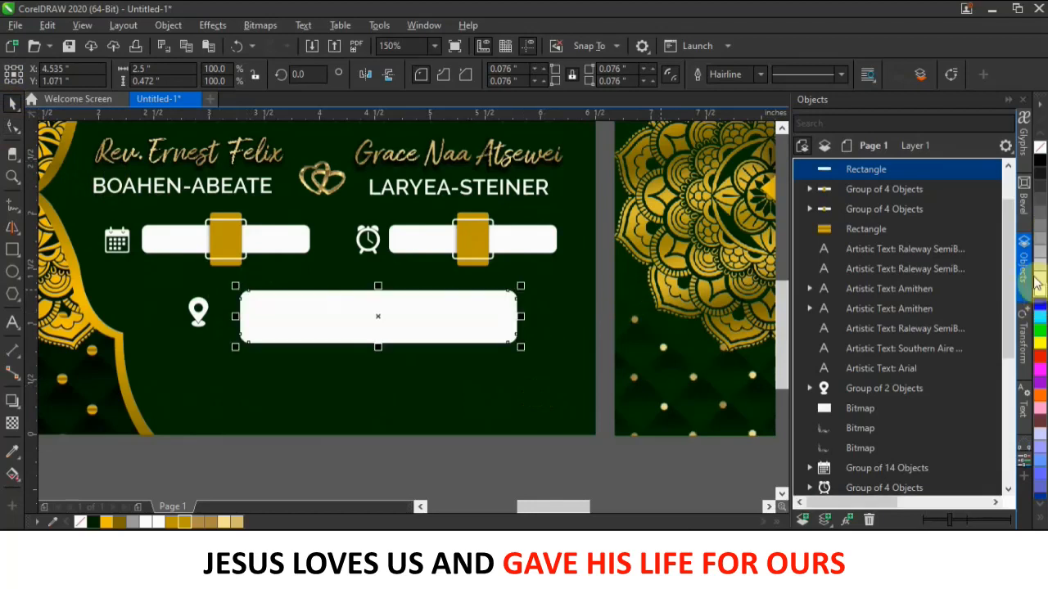
{"action": "right_click", "coordinate": [1040, 148]}
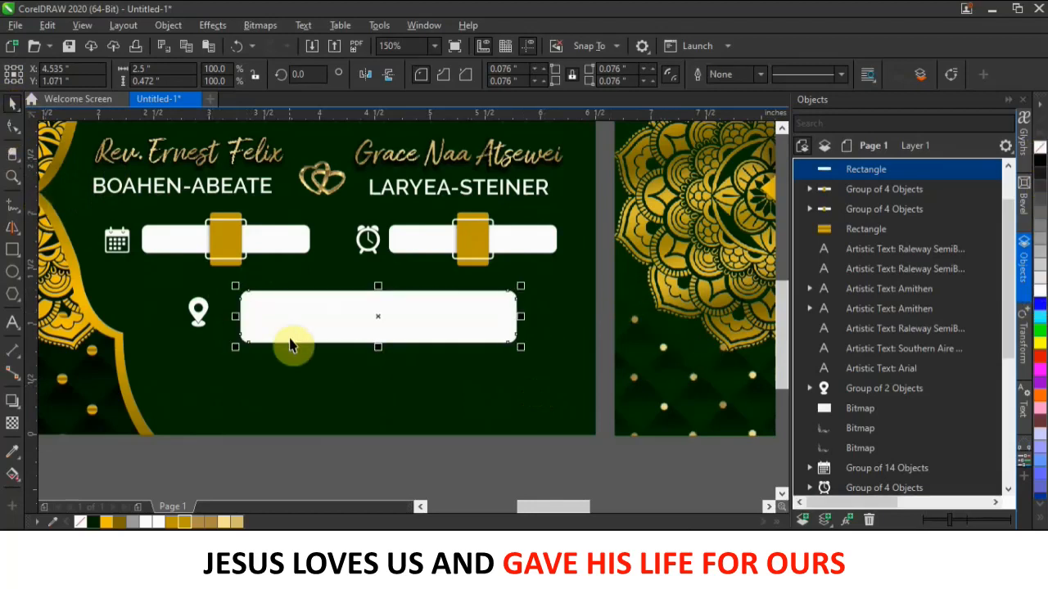
{"action": "left_click_drag", "start_coordinate": [300, 317], "coordinate": [276, 316]}
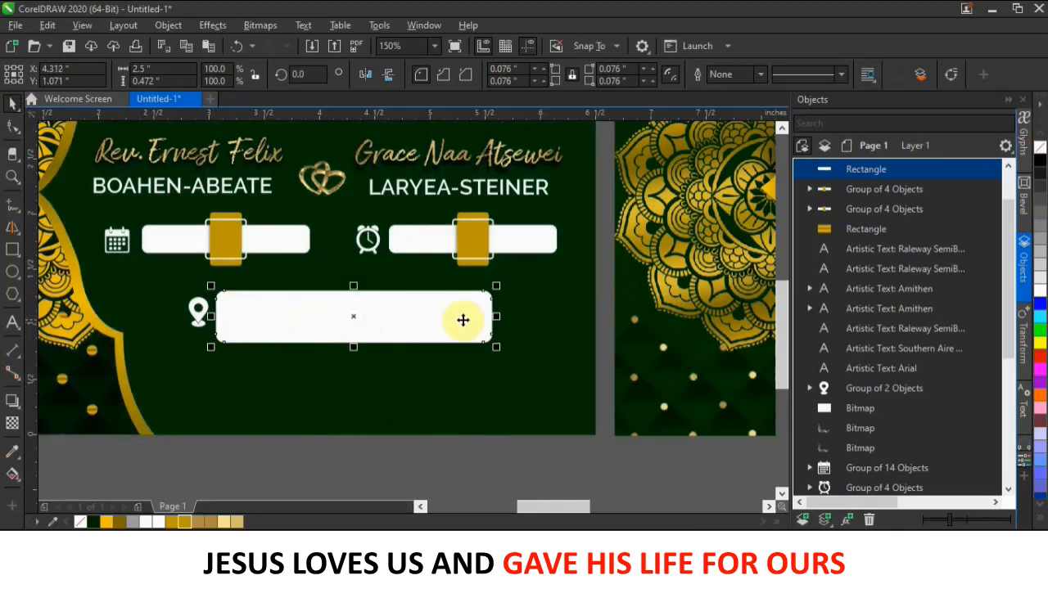
{"action": "left_click_drag", "start_coordinate": [195, 324], "coordinate": [229, 324]}
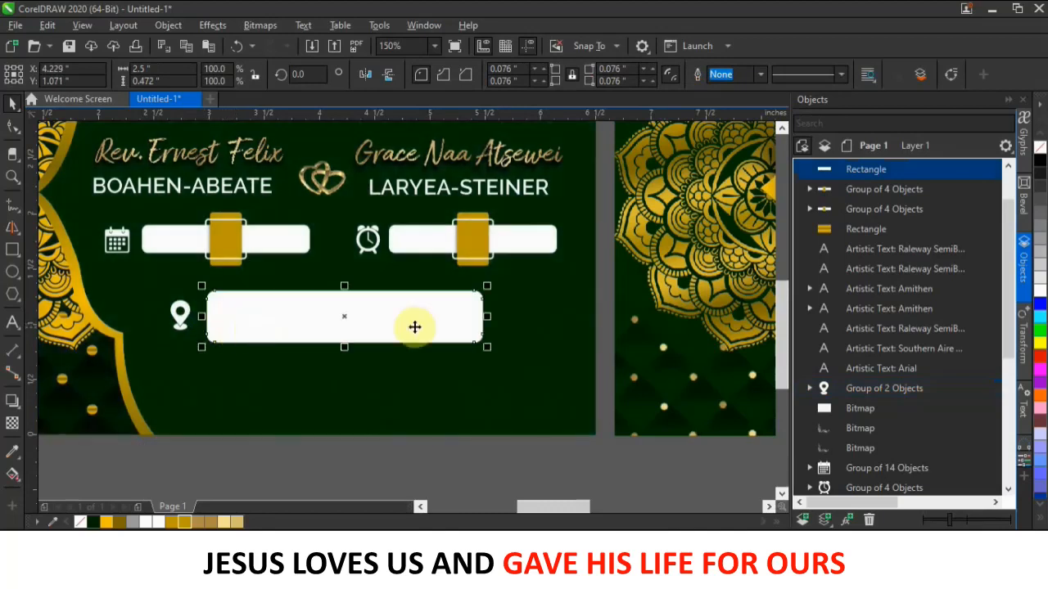
- Compare the invitation layout with the finished reference card and the source text block
{"action": "scroll", "coordinate": [480, 313], "scroll_direction": "down", "scroll_amount": 1}
{"action": "scroll", "coordinate": [458, 323], "scroll_direction": "down", "scroll_amount": 2}
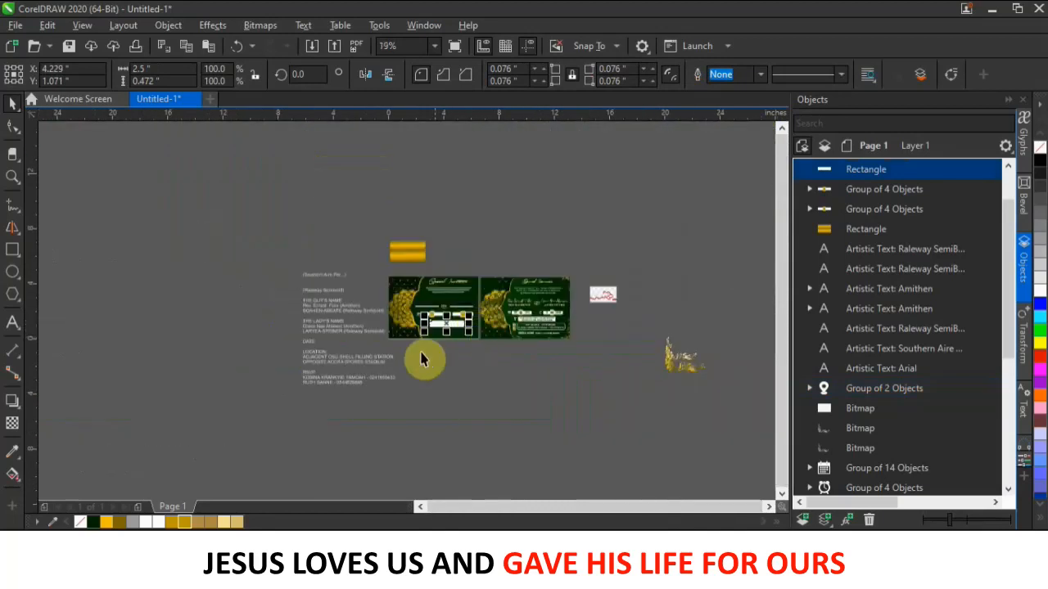
{"action": "scroll", "coordinate": [487, 318], "scroll_direction": "up", "scroll_amount": 2}
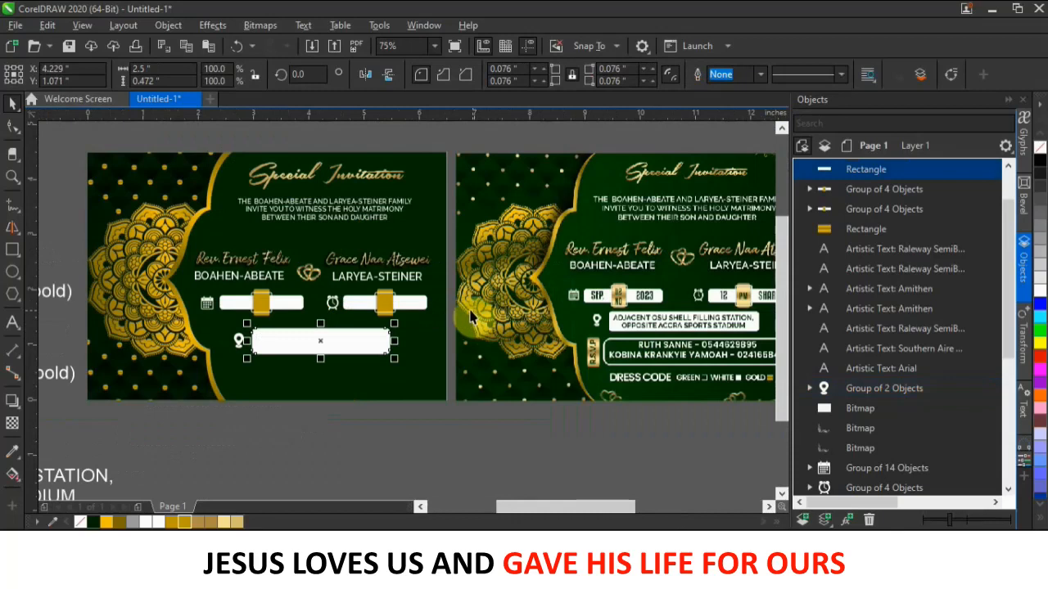
{"action": "scroll", "coordinate": [468, 317], "scroll_direction": "down", "scroll_amount": 2}
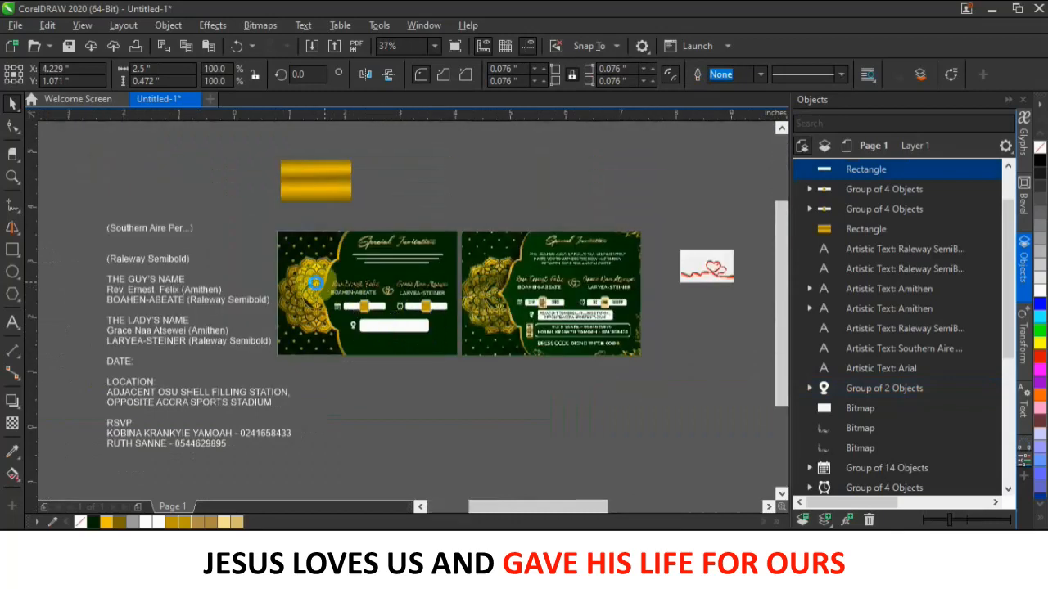
{"action": "scroll", "coordinate": [342, 288], "scroll_direction": "up", "scroll_amount": 1}
{"action": "scroll", "coordinate": [342, 288], "scroll_direction": "up", "scroll_amount": 3}
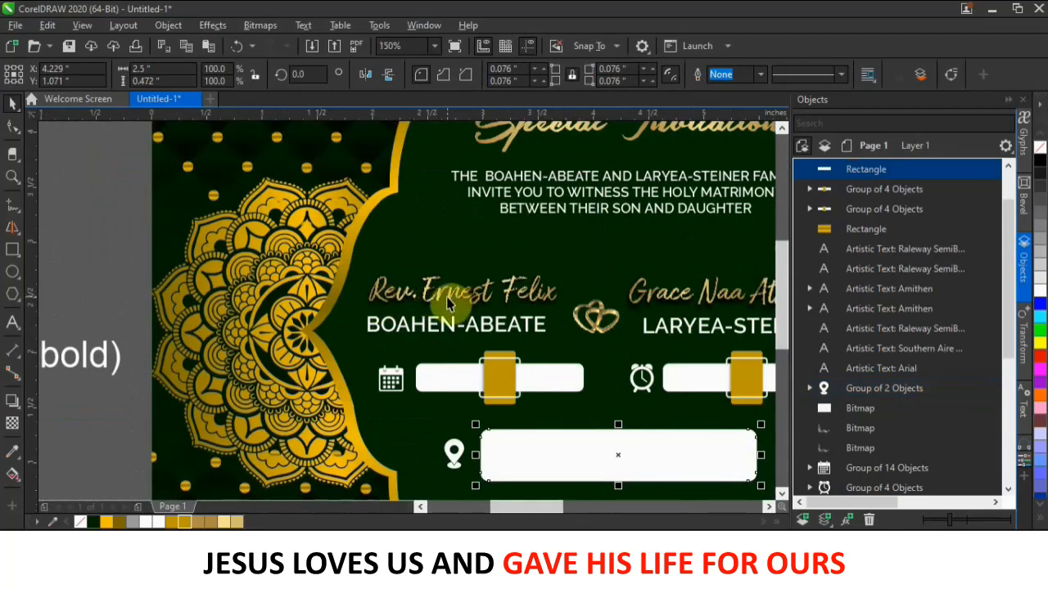
{"action": "scroll", "coordinate": [448, 301], "scroll_direction": "down", "scroll_amount": 3}
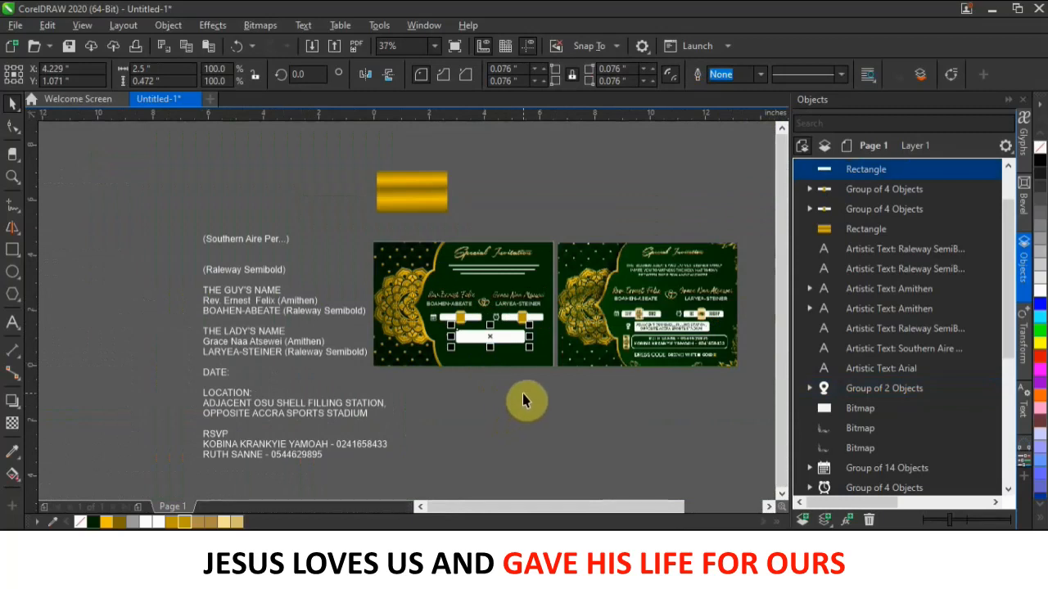
{"action": "scroll", "coordinate": [508, 366], "scroll_direction": "up", "scroll_amount": 1}
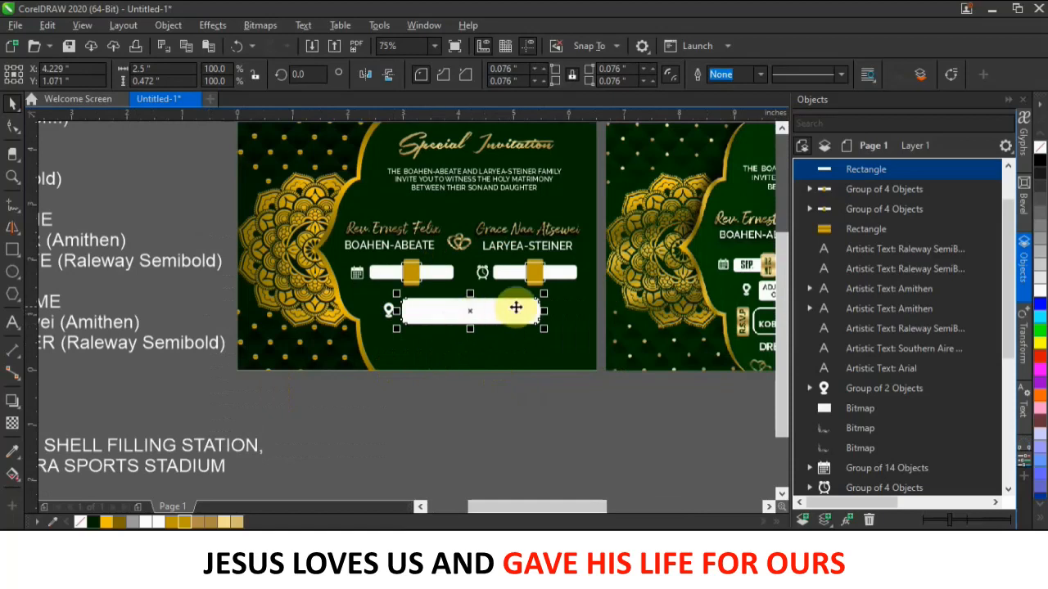
- Raise the location row towards the banners, and shift the names, banners and location row slightly up the card
{"action": "left_click_drag", "start_coordinate": [218, 296], "coordinate": [593, 337]}
{"action": "left_click_drag", "start_coordinate": [485, 312], "coordinate": [475, 304]}
{"action": "left_click_drag", "start_coordinate": [207, 223], "coordinate": [612, 333]}
{"action": "key", "text": "Up"}
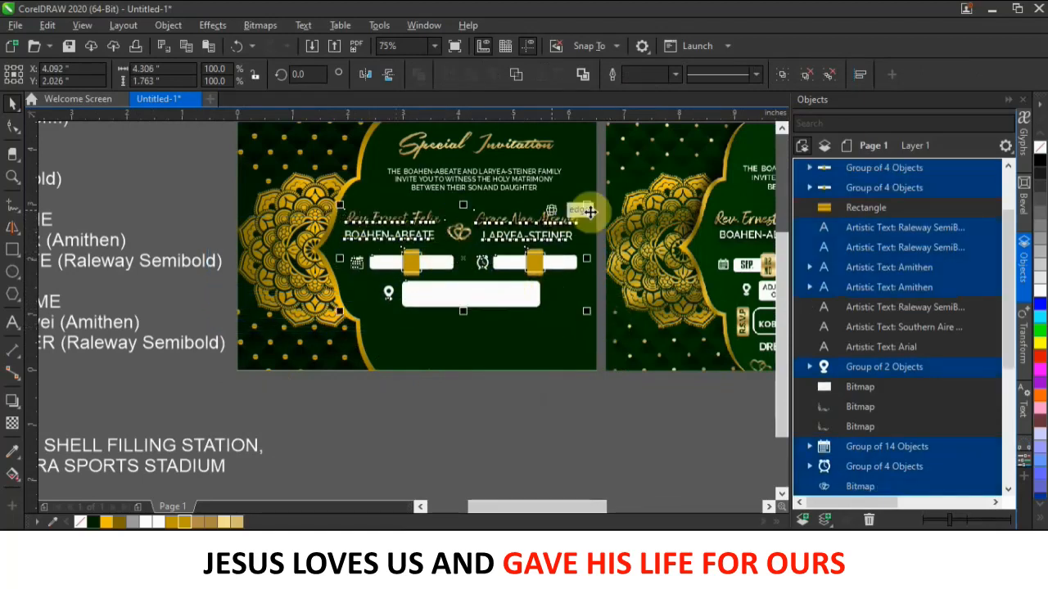
{"action": "left_click", "coordinate": [525, 425]}
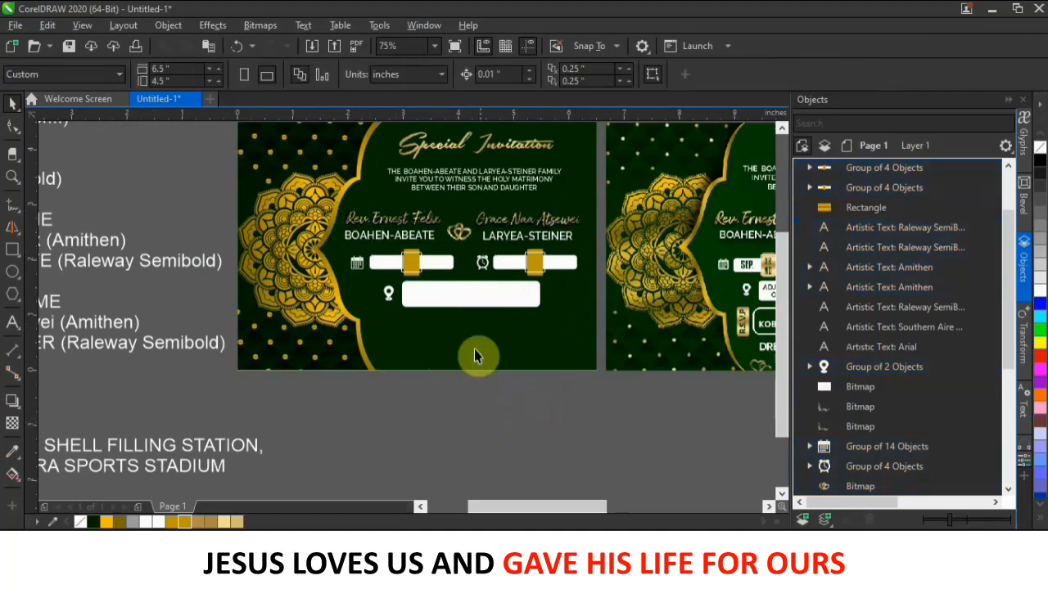
- Copy the two venue lines under LOCATION from the source text block
{"action": "scroll", "coordinate": [231, 343], "scroll_direction": "down", "scroll_amount": 2}
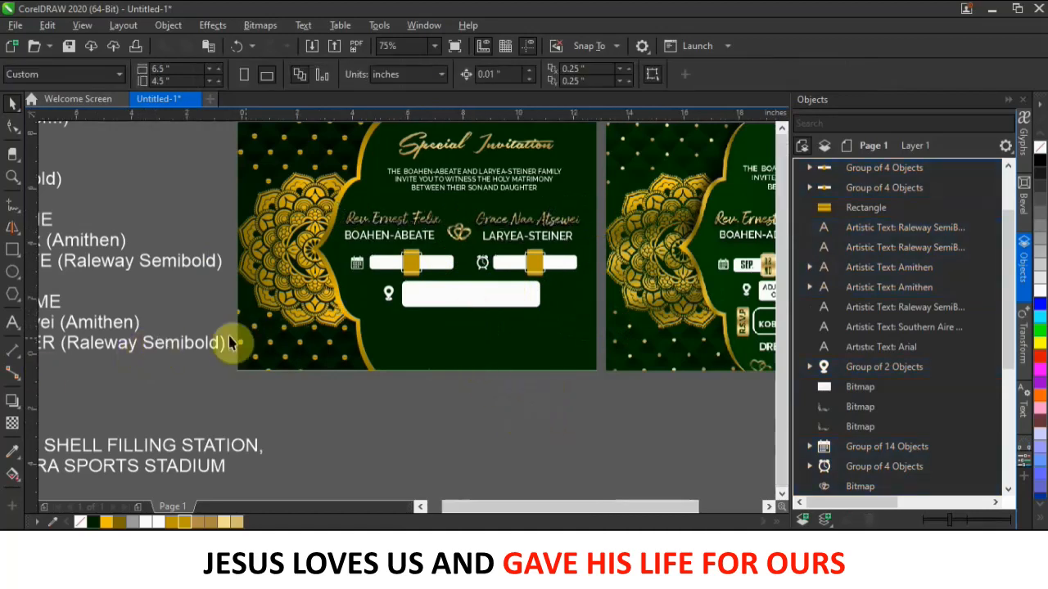
{"action": "left_click", "coordinate": [90, 390]}
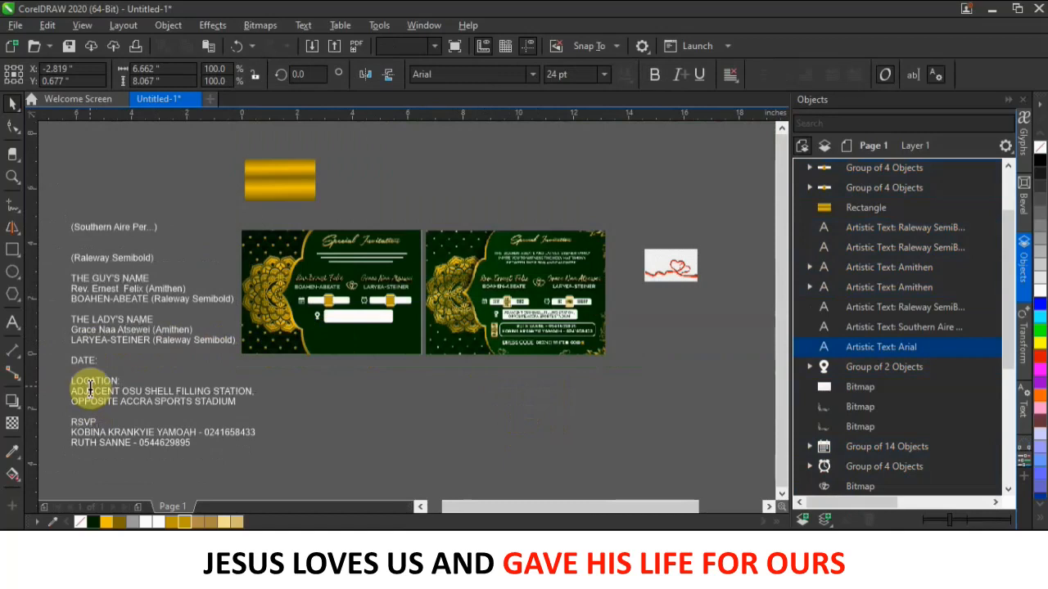
{"action": "double_click", "coordinate": [90, 391]}
{"action": "left_click_drag", "start_coordinate": [235, 404], "coordinate": [72, 393]}
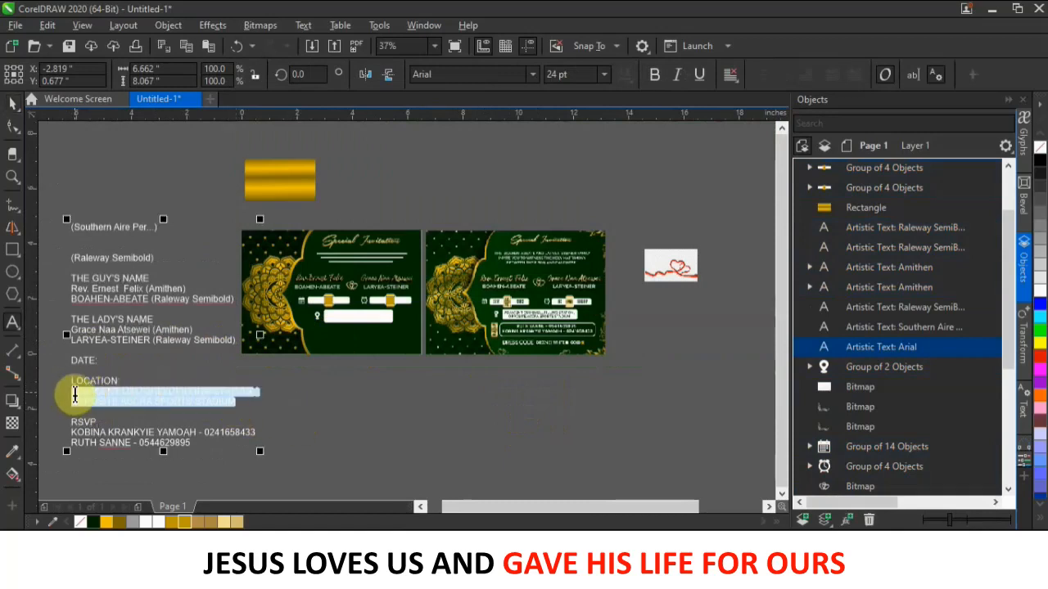
{"action": "key", "text": "Delete"}
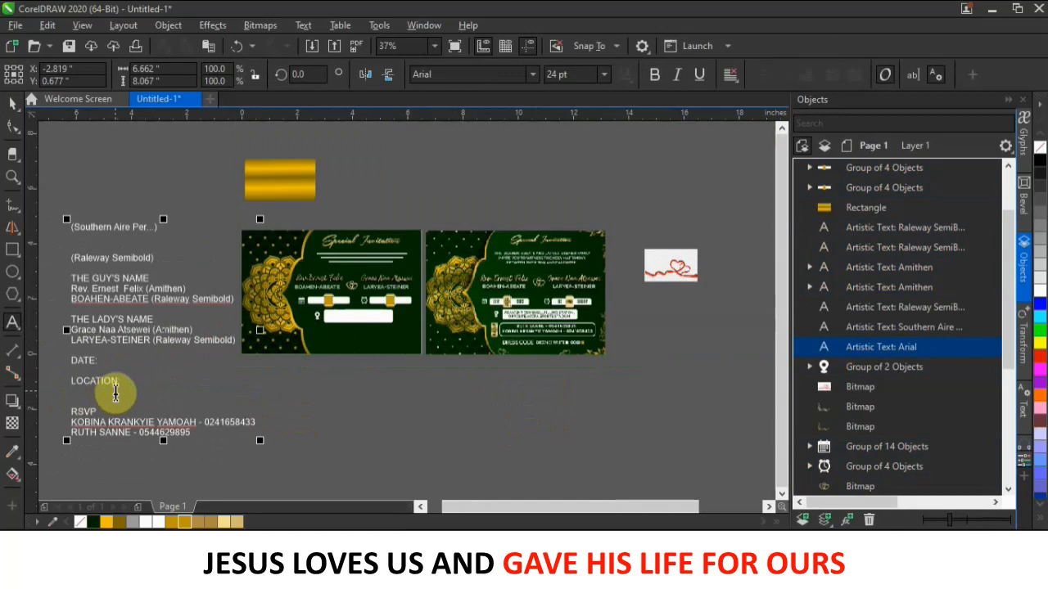
{"action": "key", "text": "ctrl+z"}
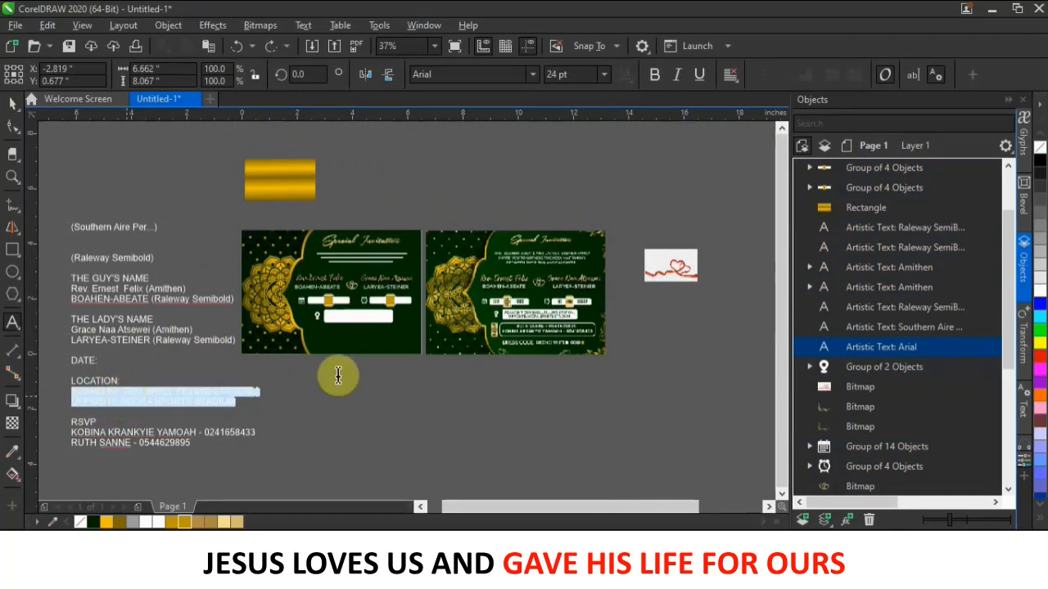
- Paste the venue lines onto the invitation as a separate text object starting over the white location bar
{"action": "scroll", "coordinate": [366, 327], "scroll_direction": "up", "scroll_amount": 3}
{"action": "left_click", "coordinate": [351, 313]}
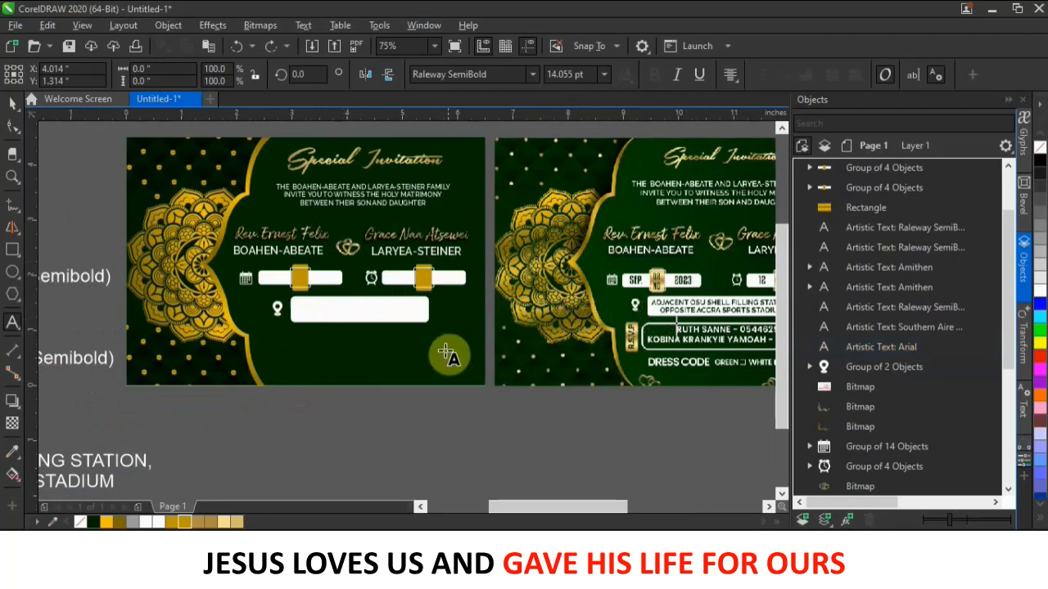
{"action": "key", "text": "ctrl+v"}
{"action": "left_click", "coordinate": [13, 104]}
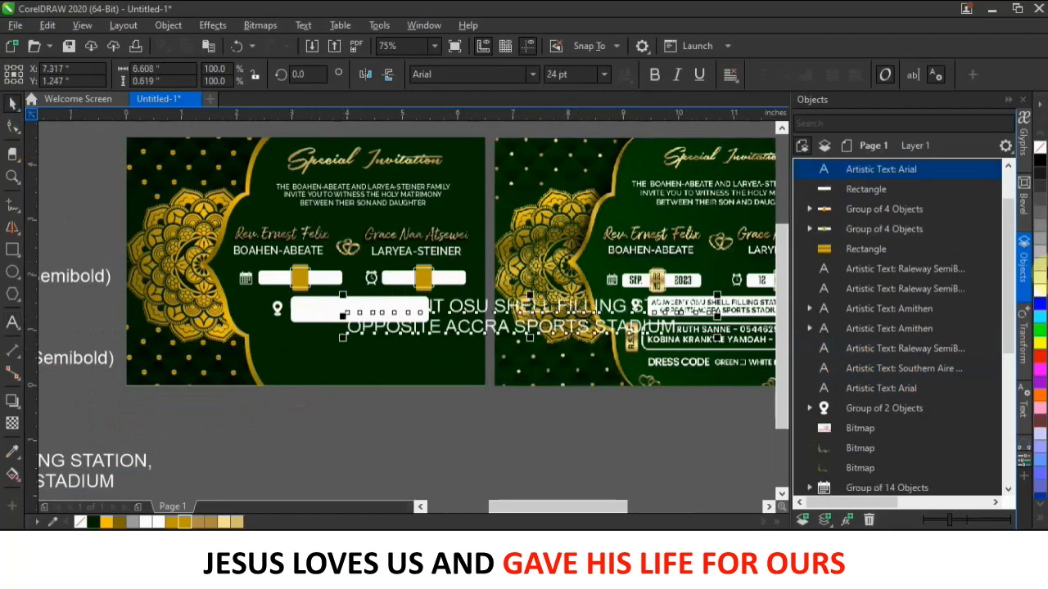
- Scale the venue text to about 7.7 pt inside the white bar, colour it dark green and make it bold
{"action": "left_click_drag", "start_coordinate": [401, 308], "coordinate": [367, 308]}
{"action": "scroll", "coordinate": [376, 315], "scroll_direction": "up", "scroll_amount": 4}
{"action": "left_click_drag", "start_coordinate": [522, 264], "coordinate": [558, 244]}
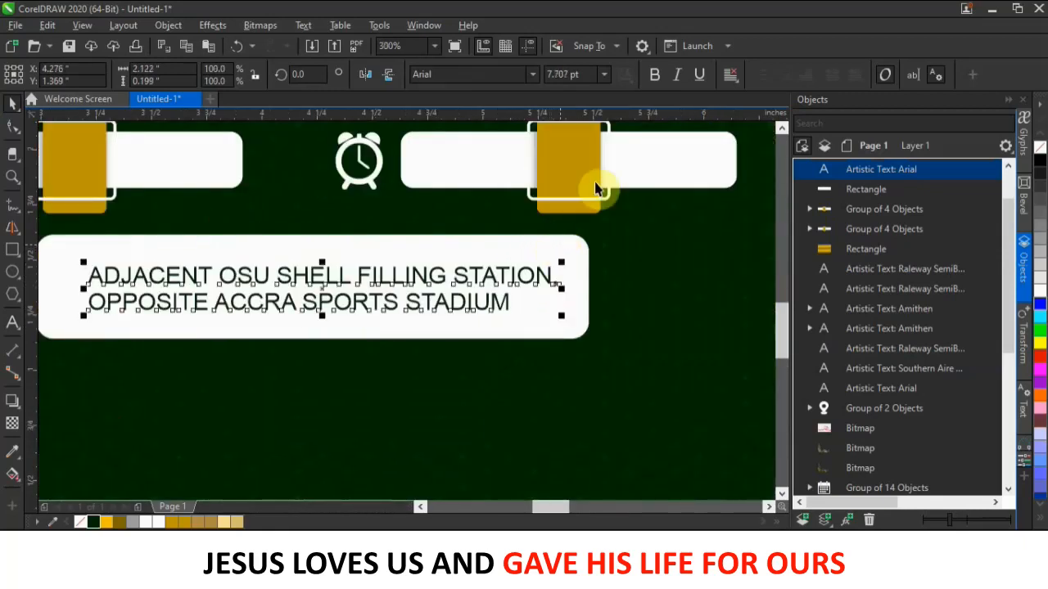
{"action": "left_click", "coordinate": [653, 75]}
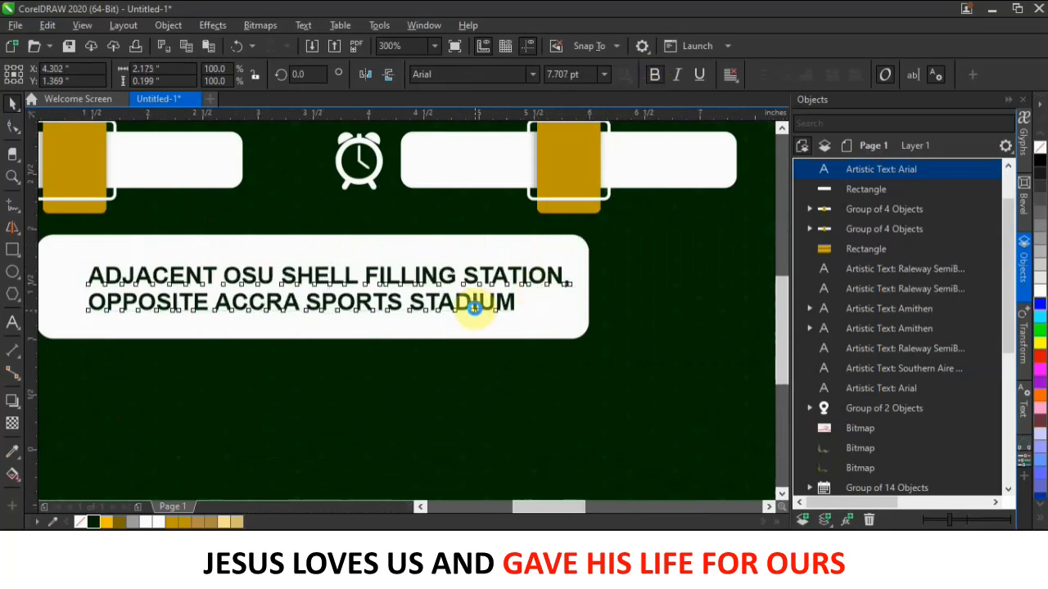
- Enlarge the venue text to about 8.54 pt and reduce the white bar's height to about 0.383 inches
{"action": "scroll", "coordinate": [473, 307], "scroll_direction": "down", "scroll_amount": 2}
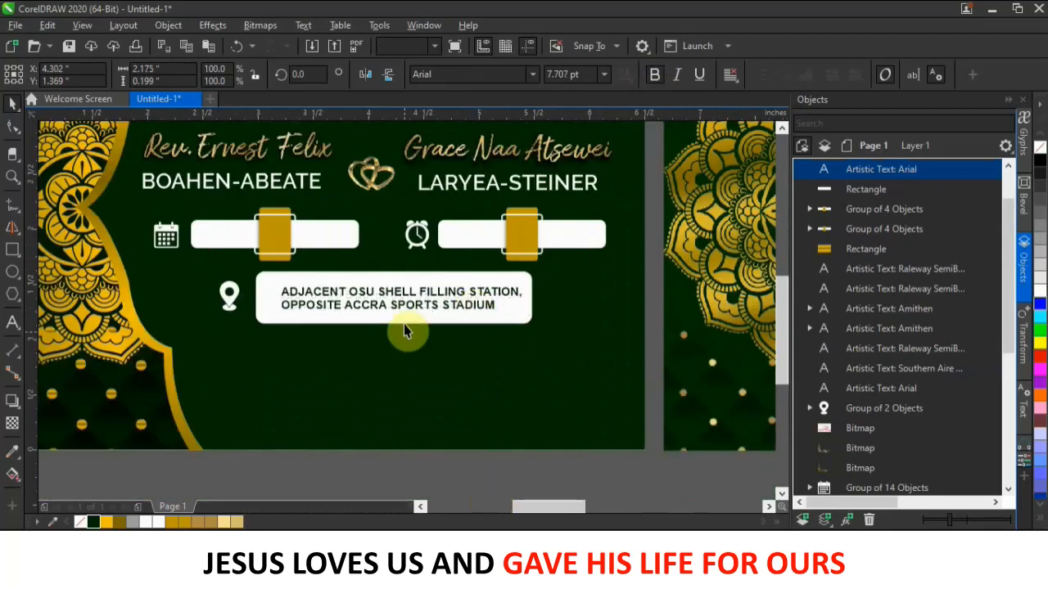
{"action": "left_click", "coordinate": [416, 301]}
{"action": "mouse_move", "coordinate": [275, 282]}
{"action": "left_mouse_down"}
{"action": "mouse_move", "coordinate": [250, 275]}
{"action": "mouse_move", "coordinate": [255, 282]}
{"action": "left_mouse_up"}
{"action": "mouse_move", "coordinate": [318, 295]}
{"action": "left_mouse_down"}
{"action": "mouse_move", "coordinate": [331, 301]}
{"action": "mouse_move", "coordinate": [321, 297]}
{"action": "left_mouse_up"}
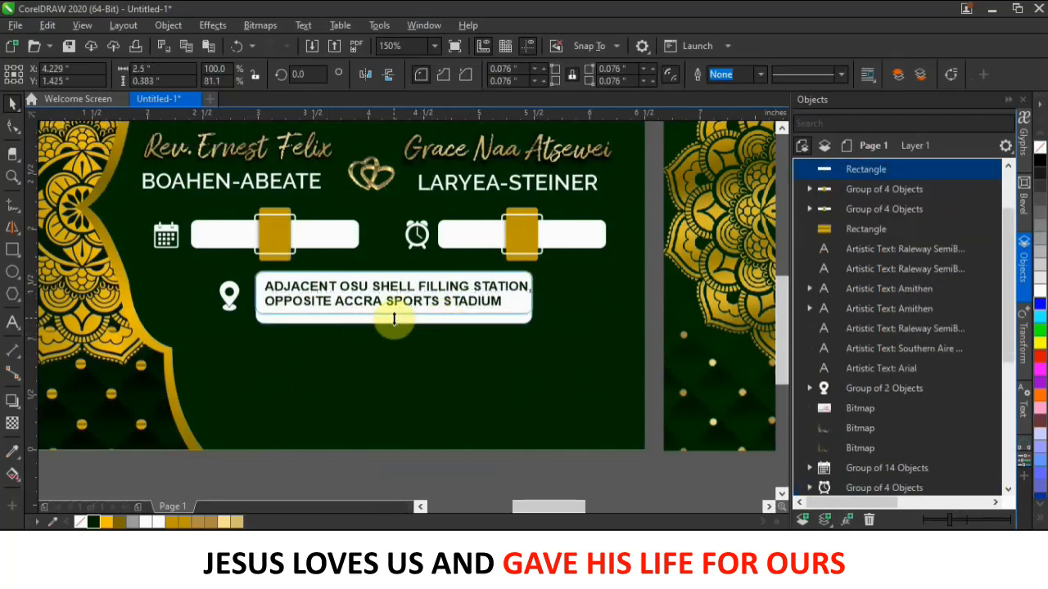
{"action": "left_click", "coordinate": [398, 358]}
- Nudge the venue text up within the white bar and raise the location pin to align with it
{"action": "left_click", "coordinate": [402, 303]}
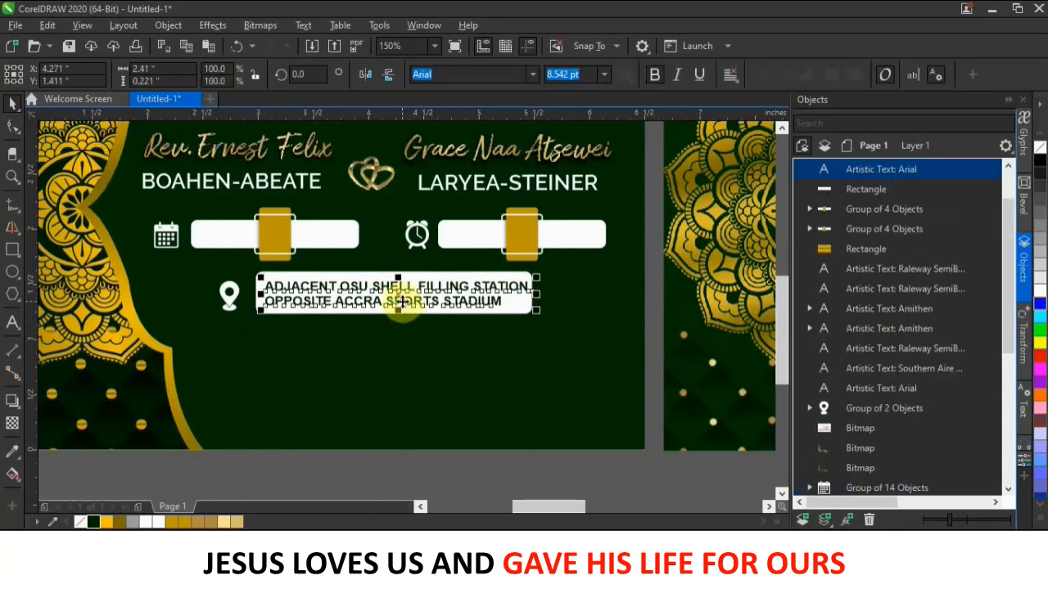
{"action": "key", "text": "Up"}
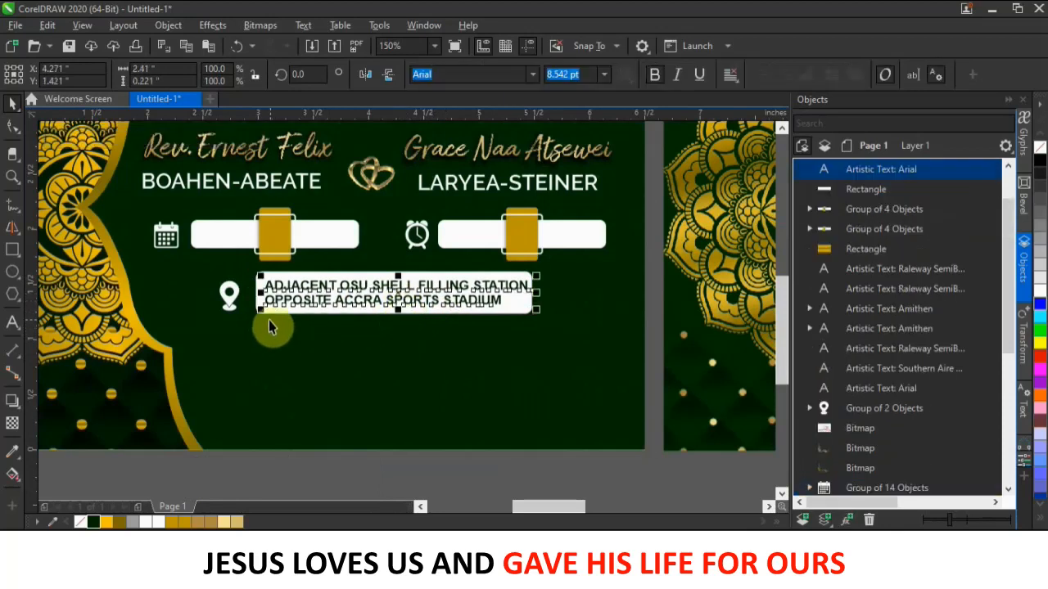
{"action": "left_click", "coordinate": [231, 298]}
{"action": "left_click_drag", "start_coordinate": [236, 299], "coordinate": [236, 293]}
{"action": "scroll", "coordinate": [299, 303], "scroll_direction": "down", "scroll_amount": 2}
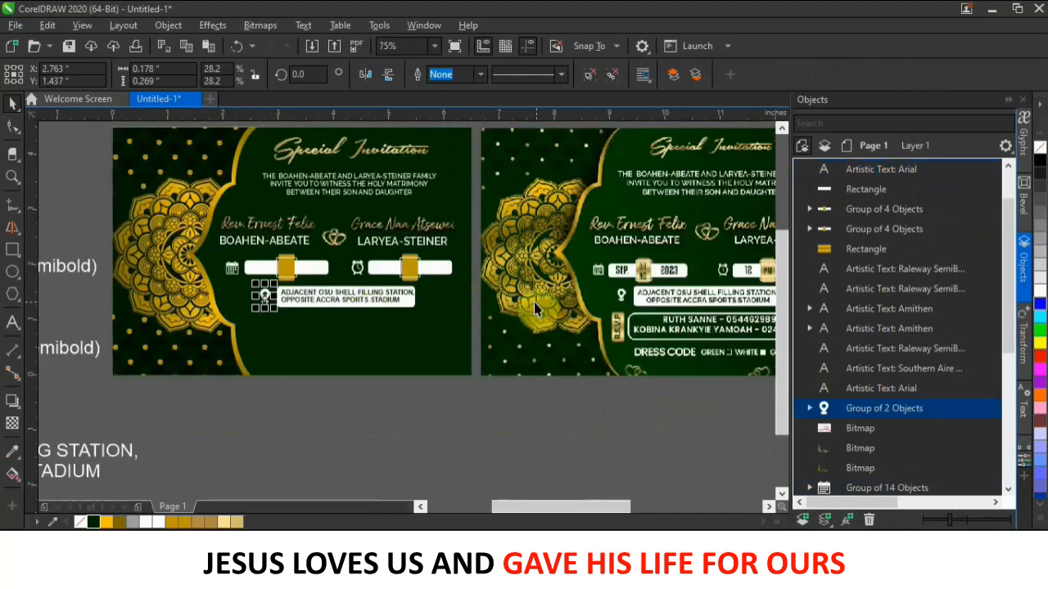
{"action": "left_click", "coordinate": [476, 420]}
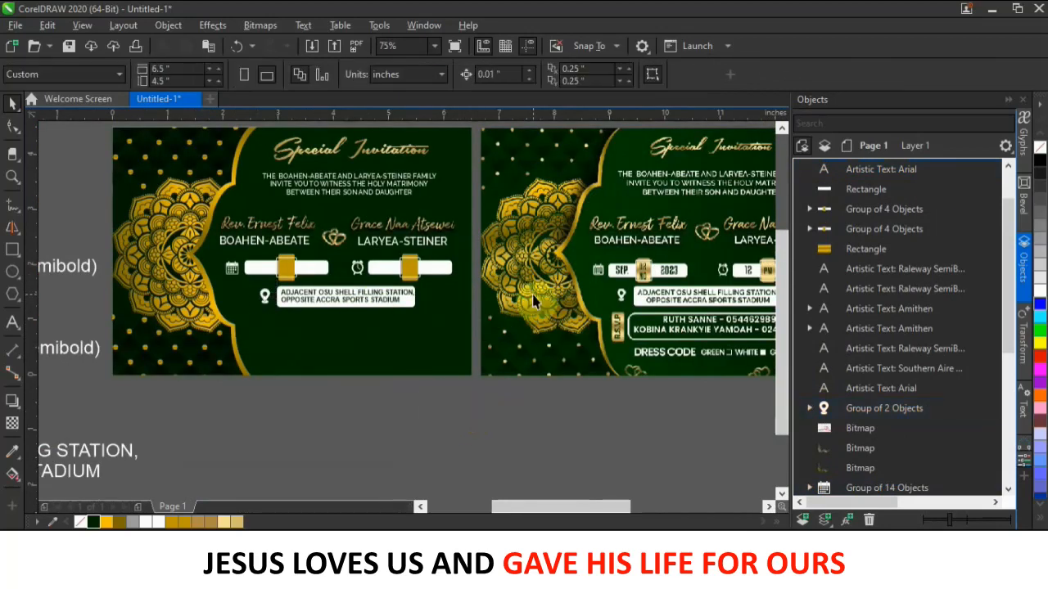
{"action": "scroll", "coordinate": [477, 306], "scroll_direction": "down", "scroll_amount": 2}
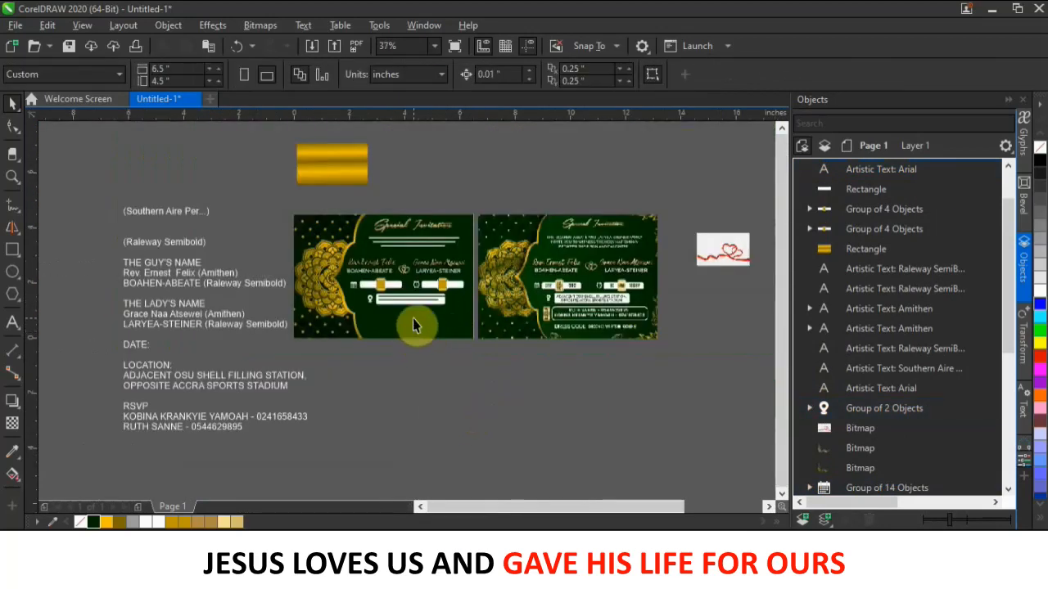
- Duplicate the white venue bar directly below the original on the invitation
{"action": "scroll", "coordinate": [413, 325], "scroll_direction": "up", "scroll_amount": 2}
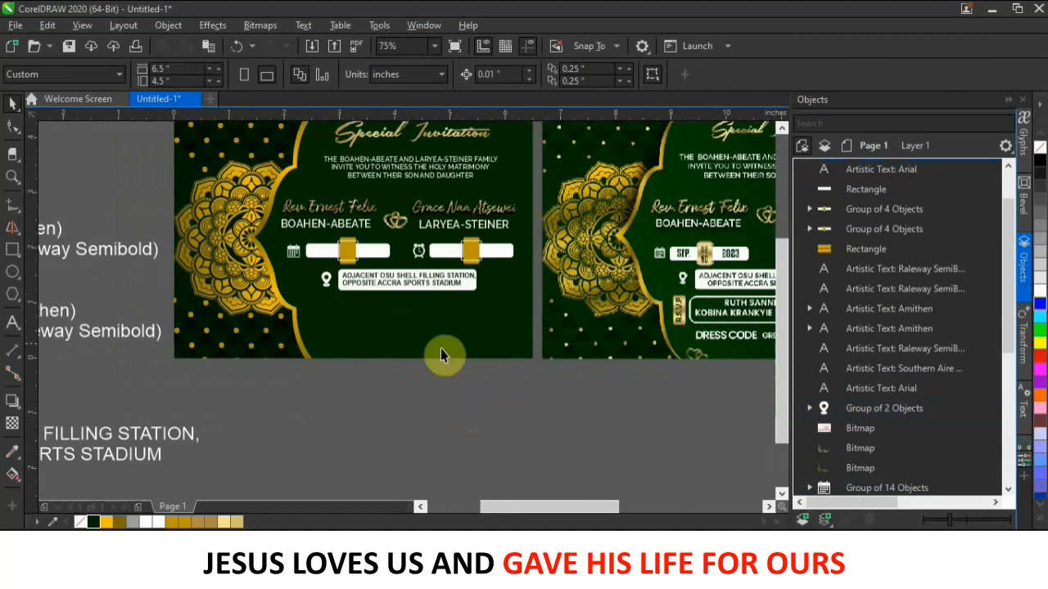
{"action": "scroll", "coordinate": [405, 350], "scroll_direction": "down", "scroll_amount": 2}
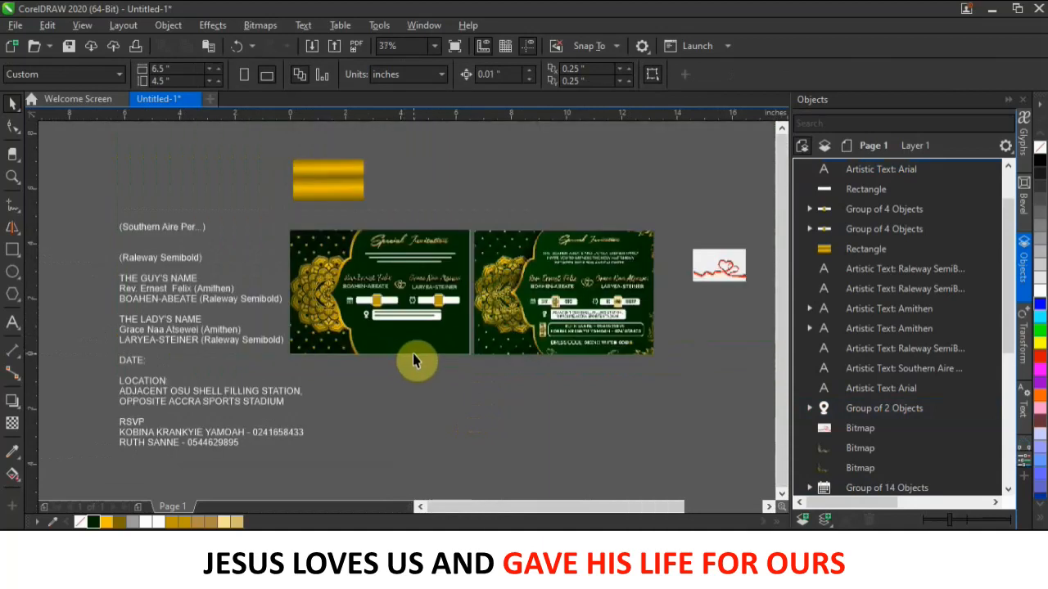
{"action": "scroll", "coordinate": [413, 353], "scroll_direction": "up", "scroll_amount": 2}
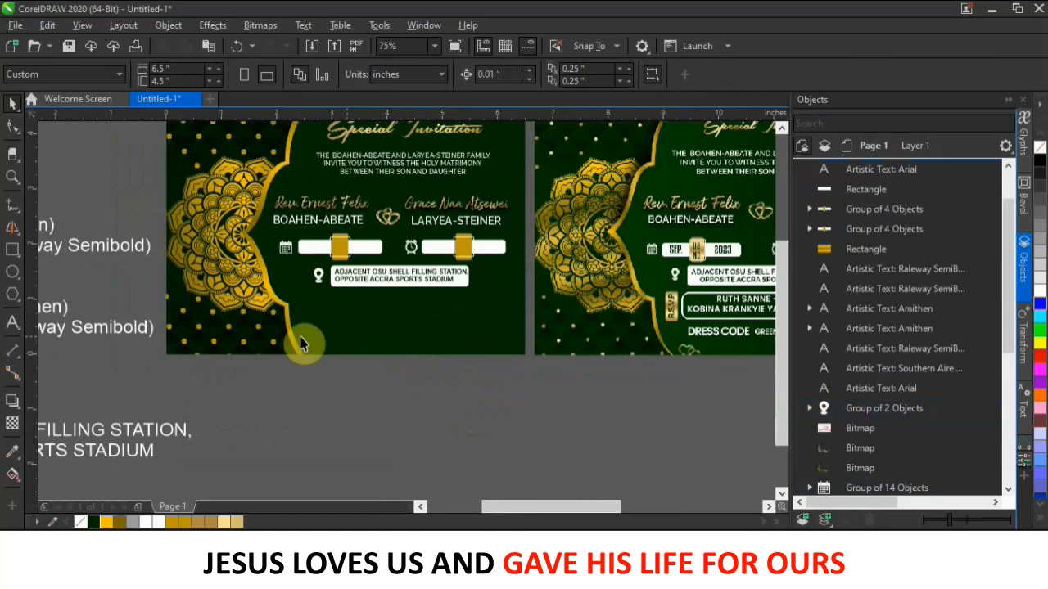
{"action": "left_click", "coordinate": [345, 287]}
{"action": "left_click_drag", "start_coordinate": [346, 287], "coordinate": [344, 319]}
{"action": "left_click", "coordinate": [384, 348]}
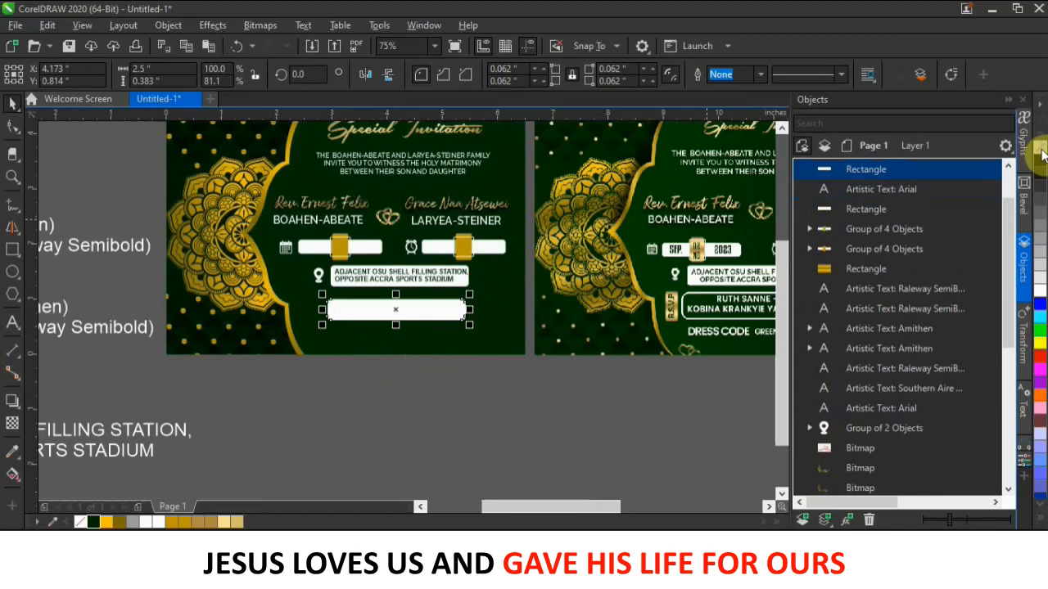
- Remove the duplicated bar's fill and give it a white outline 2.0 pt thick
{"action": "left_click", "coordinate": [1039, 150]}
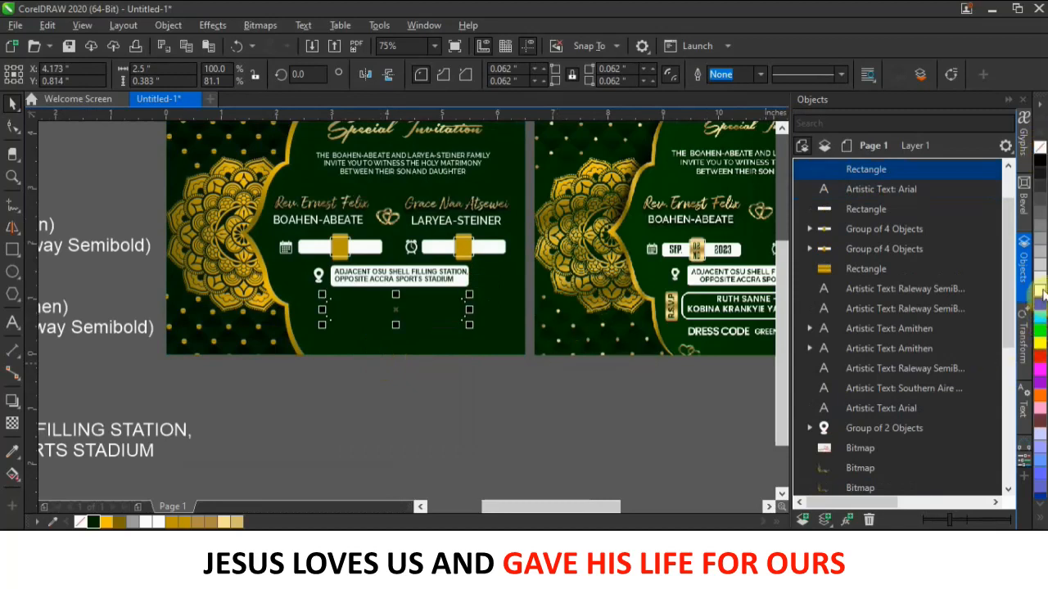
{"action": "left_click", "coordinate": [762, 73]}
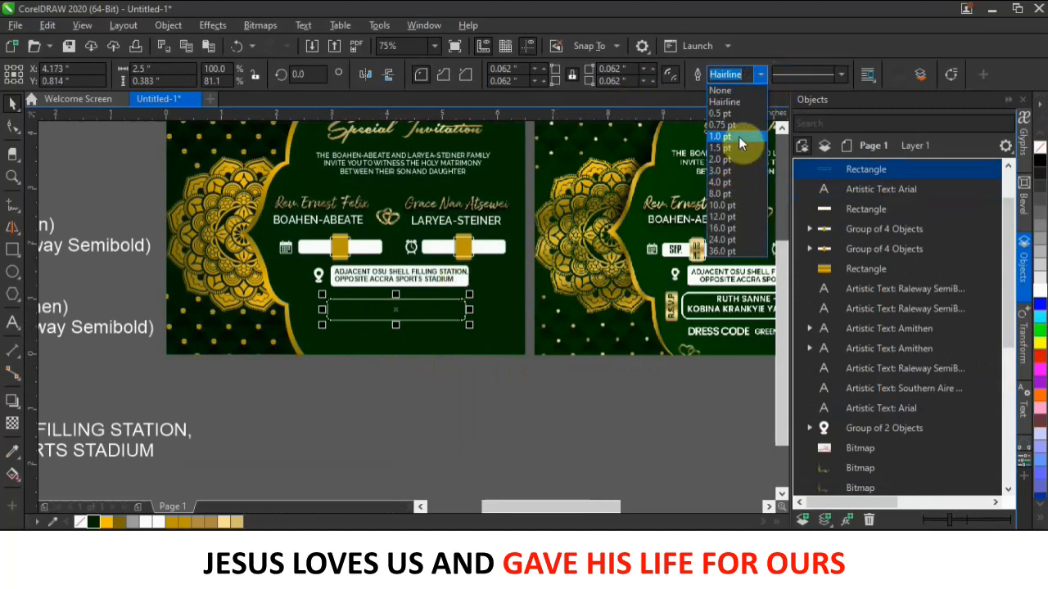
{"action": "left_click", "coordinate": [739, 138]}
{"action": "left_click", "coordinate": [761, 74]}
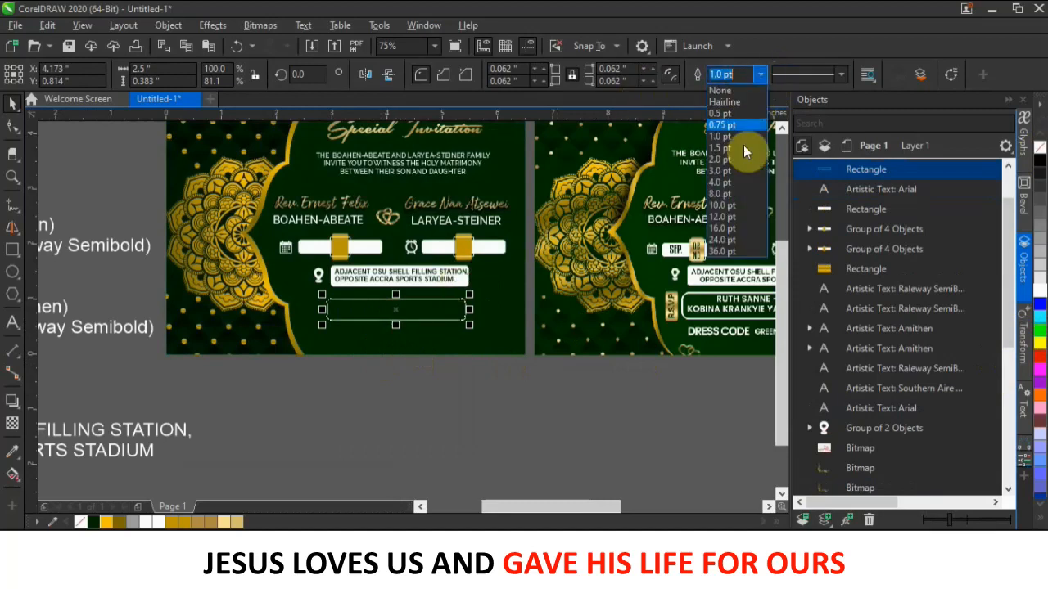
{"action": "left_click", "coordinate": [737, 159]}
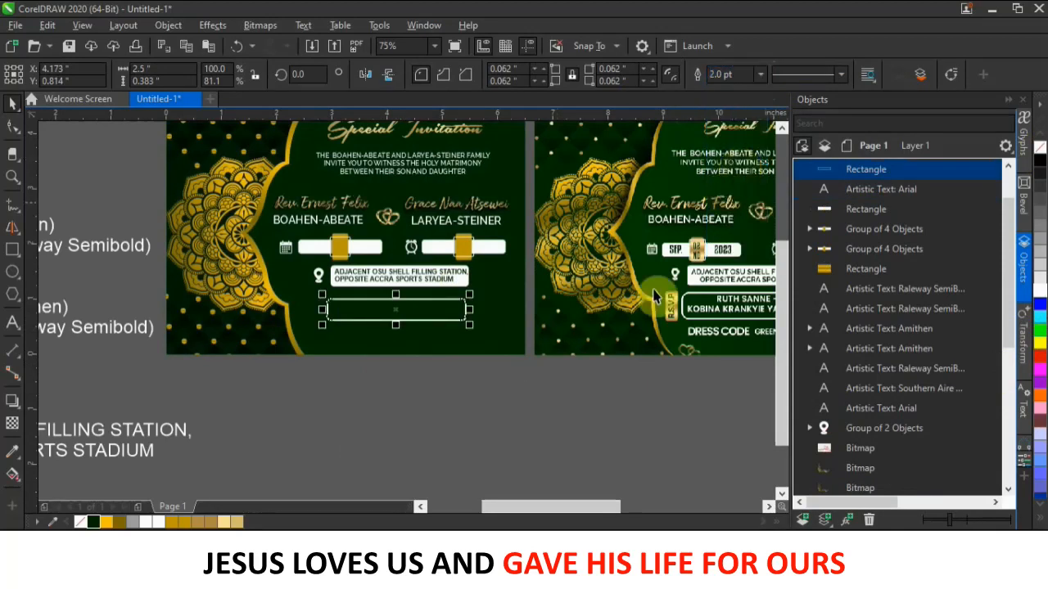
- Enlarge the outlined frame below the venue bar to about 2.99 by 0.61 inches
{"action": "left_click_drag", "start_coordinate": [319, 295], "coordinate": [311, 293]}
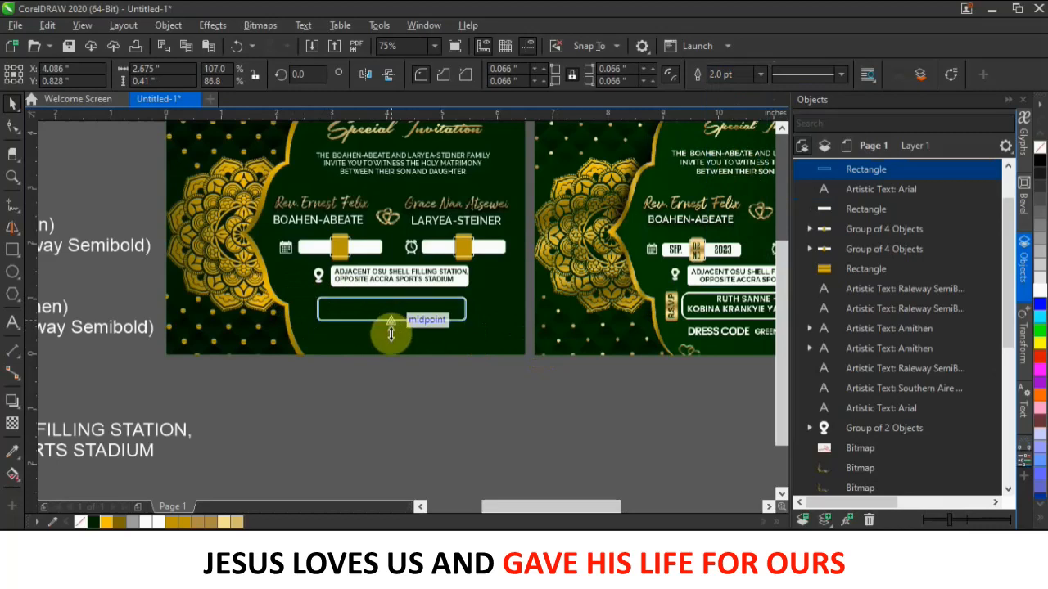
{"action": "left_click_drag", "start_coordinate": [473, 308], "coordinate": [489, 308]}
{"action": "mouse_move", "coordinate": [404, 293]}
{"action": "left_mouse_down"}
{"action": "mouse_move", "coordinate": [399, 307]}
{"action": "mouse_move", "coordinate": [402, 286]}
{"action": "mouse_move", "coordinate": [412, 309]}
{"action": "left_mouse_up"}
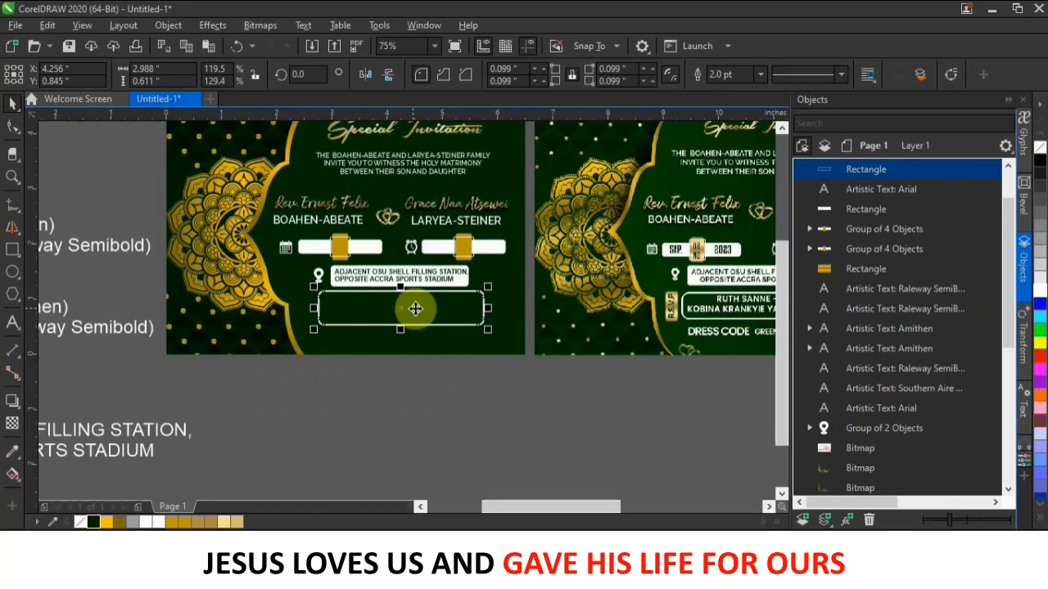
{"action": "left_click", "coordinate": [367, 378]}
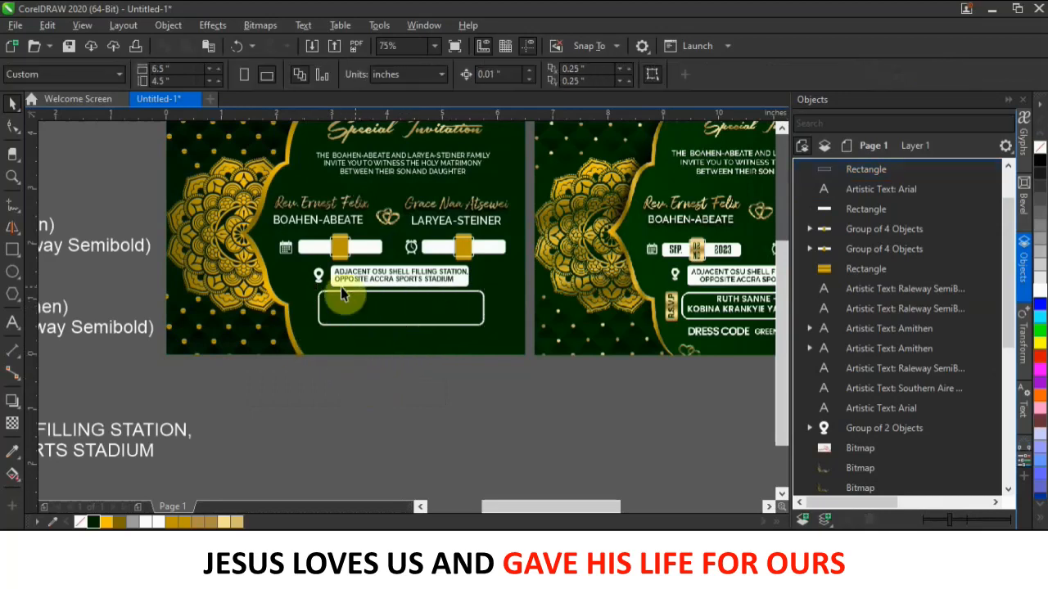
- Copy the two RSVP contact lines from the notes and paste them as a new text object in the outlined frame
{"action": "scroll", "coordinate": [306, 310], "scroll_direction": "up", "scroll_amount": 3}
{"action": "scroll", "coordinate": [308, 313], "scroll_direction": "down", "scroll_amount": 2}
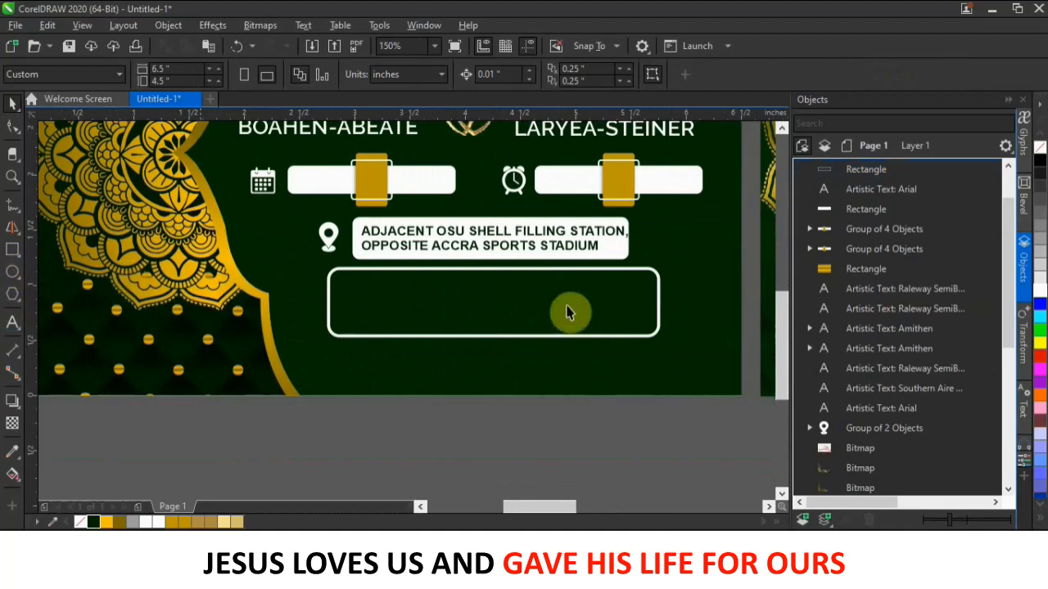
{"action": "scroll", "coordinate": [561, 309], "scroll_direction": "down", "scroll_amount": 4}
{"action": "scroll", "coordinate": [307, 381], "scroll_direction": "up", "scroll_amount": 2}
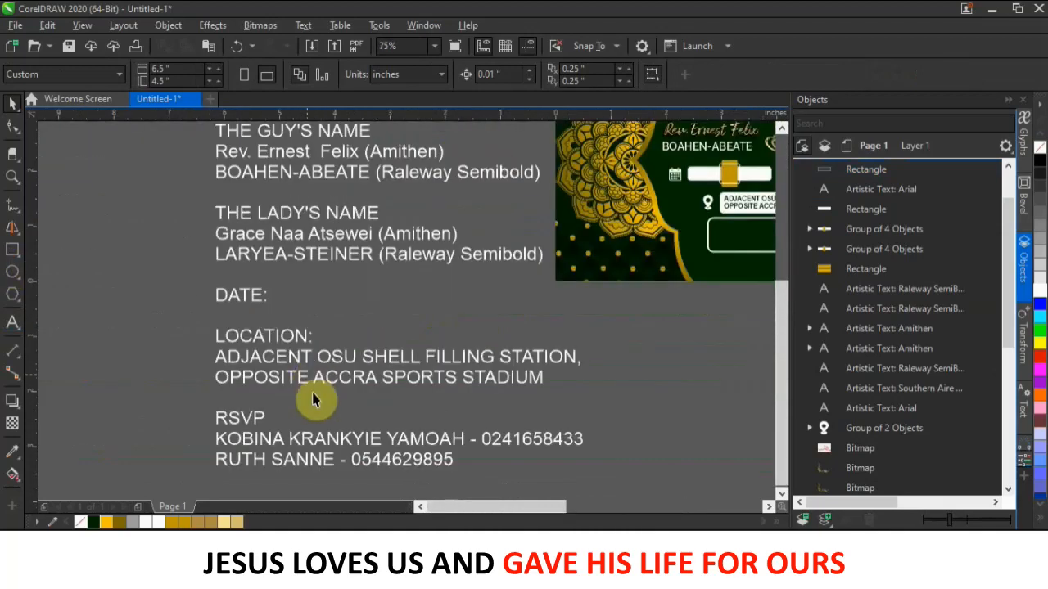
{"action": "left_click", "coordinate": [304, 444]}
{"action": "double_click", "coordinate": [455, 465]}
{"action": "left_click_drag", "start_coordinate": [455, 463], "coordinate": [218, 448]}
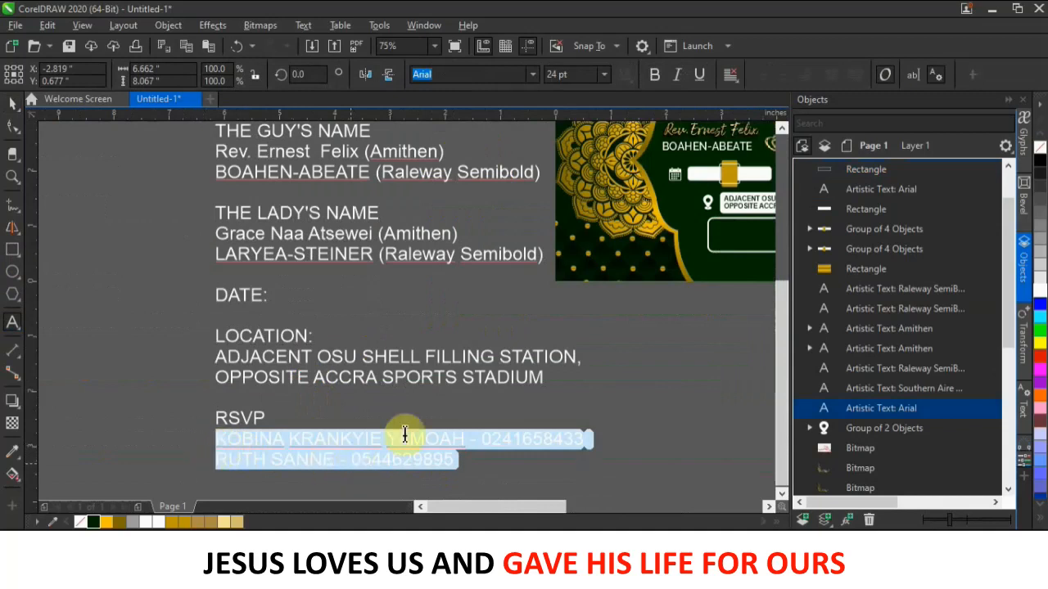
{"action": "left_click", "coordinate": [724, 242]}
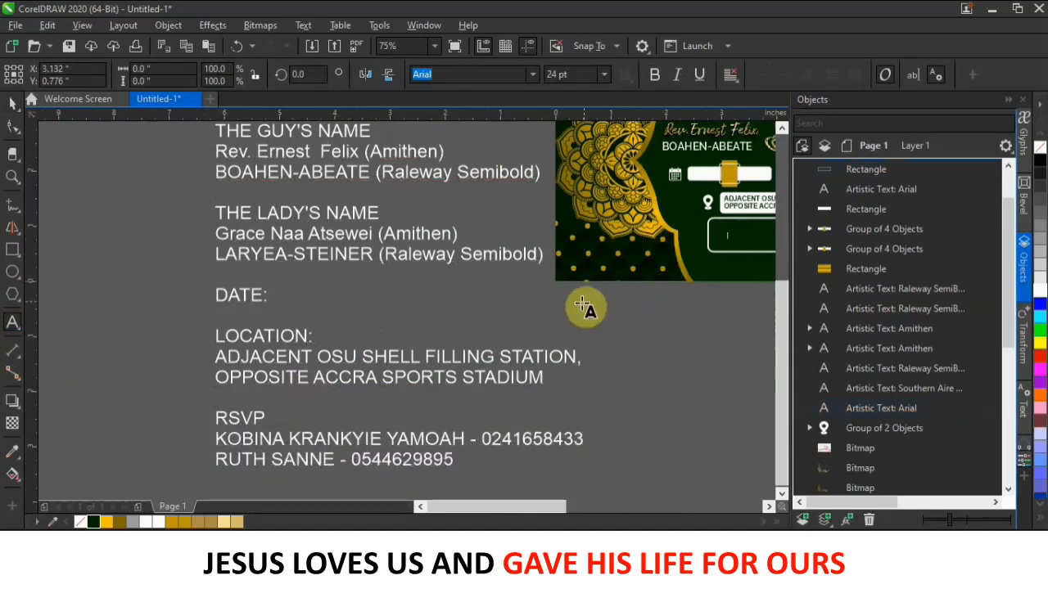
{"action": "key", "text": "ctrl+v"}
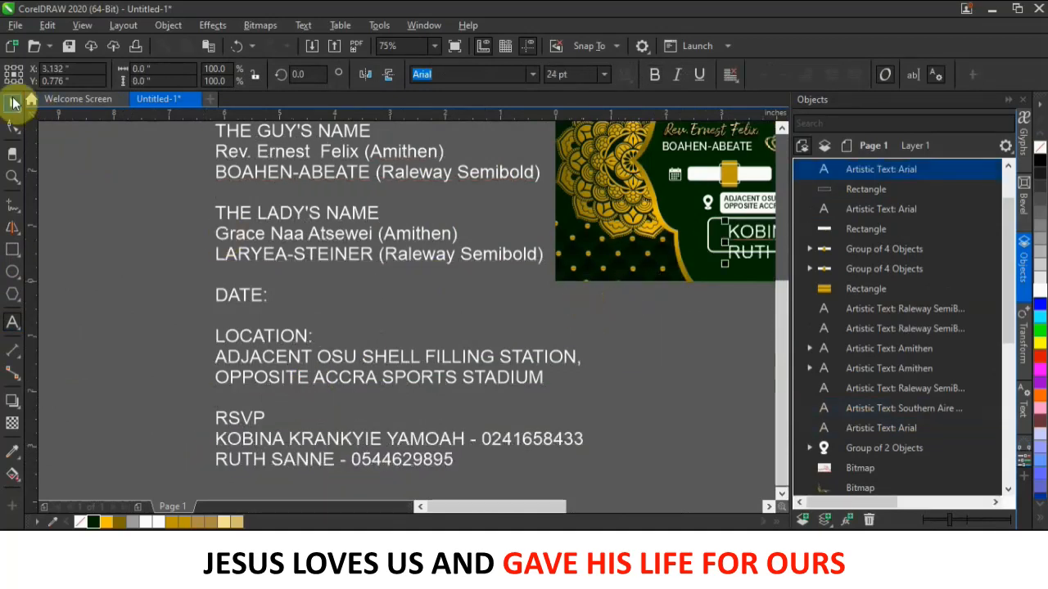
- Scale the pasted RSVP contact text down to about 10.5 pt
{"action": "scroll", "coordinate": [89, 206], "scroll_direction": "down", "scroll_amount": 1}
{"action": "left_click", "coordinate": [475, 235]}
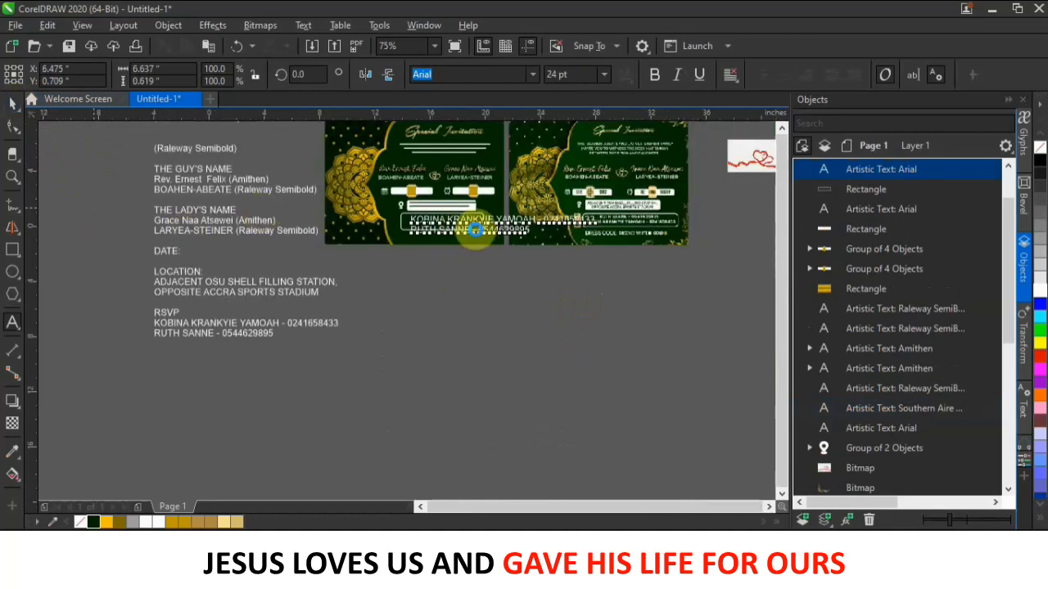
{"action": "scroll", "coordinate": [475, 233], "scroll_direction": "down", "scroll_amount": 2}
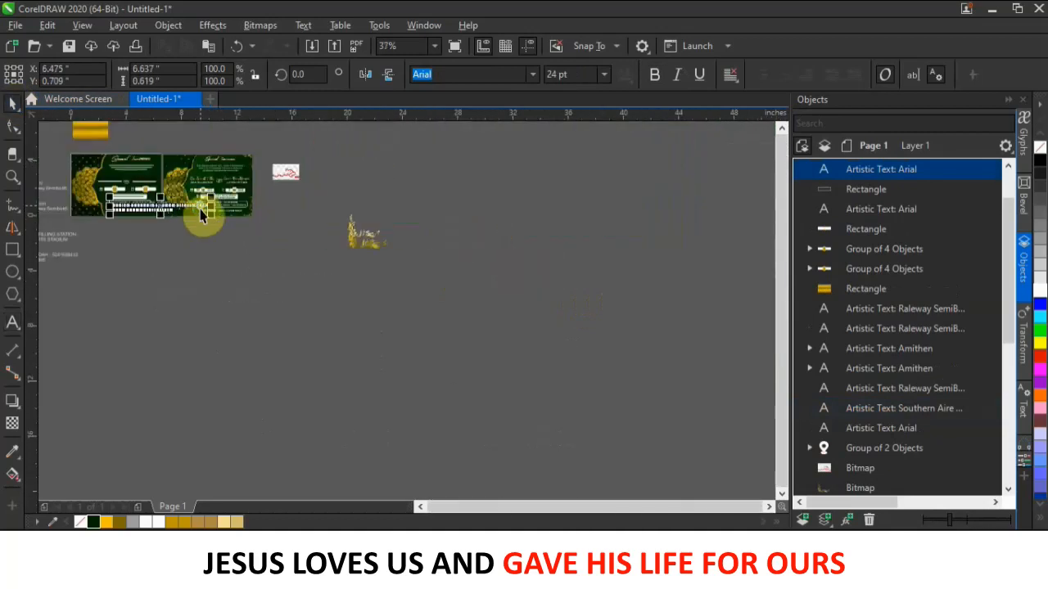
{"action": "scroll", "coordinate": [114, 201], "scroll_direction": "up", "scroll_amount": 2}
{"action": "left_click", "coordinate": [288, 234]}
{"action": "left_click_drag", "start_coordinate": [440, 236], "coordinate": [280, 229]}
{"action": "mouse_move", "coordinate": [225, 255]}
{"action": "left_mouse_down"}
{"action": "mouse_move", "coordinate": [212, 233]}
{"action": "mouse_move", "coordinate": [222, 243]}
{"action": "left_mouse_up"}
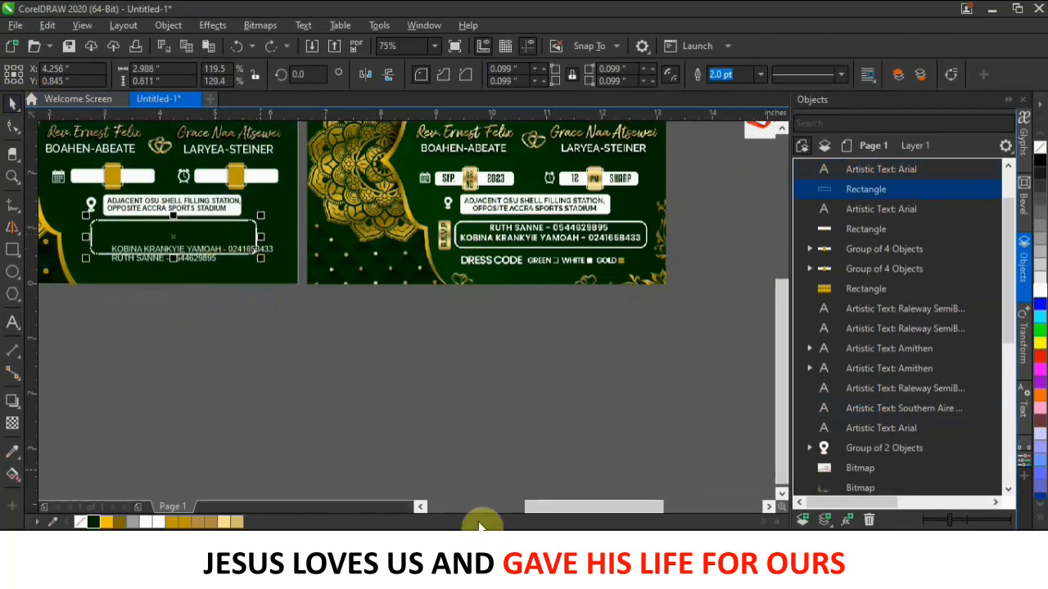
{"action": "left_click_drag", "start_coordinate": [532, 507], "coordinate": [473, 507]}
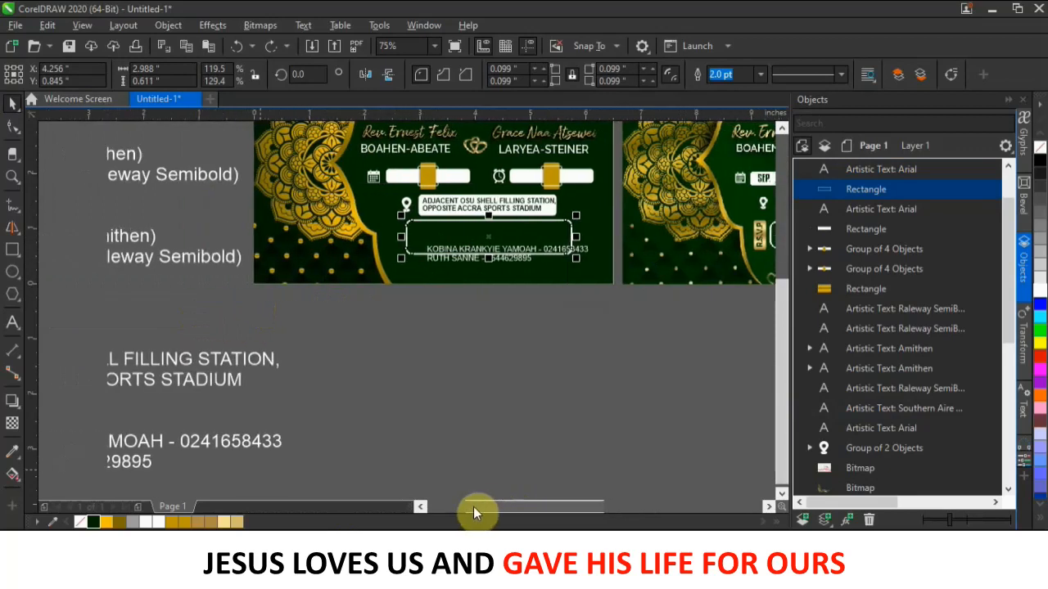
- Move the RSVP contact text into the outlined frame and make it bold at about 9.4 pt
{"action": "left_click", "coordinate": [491, 301]}
{"action": "left_click_drag", "start_coordinate": [483, 264], "coordinate": [471, 247]}
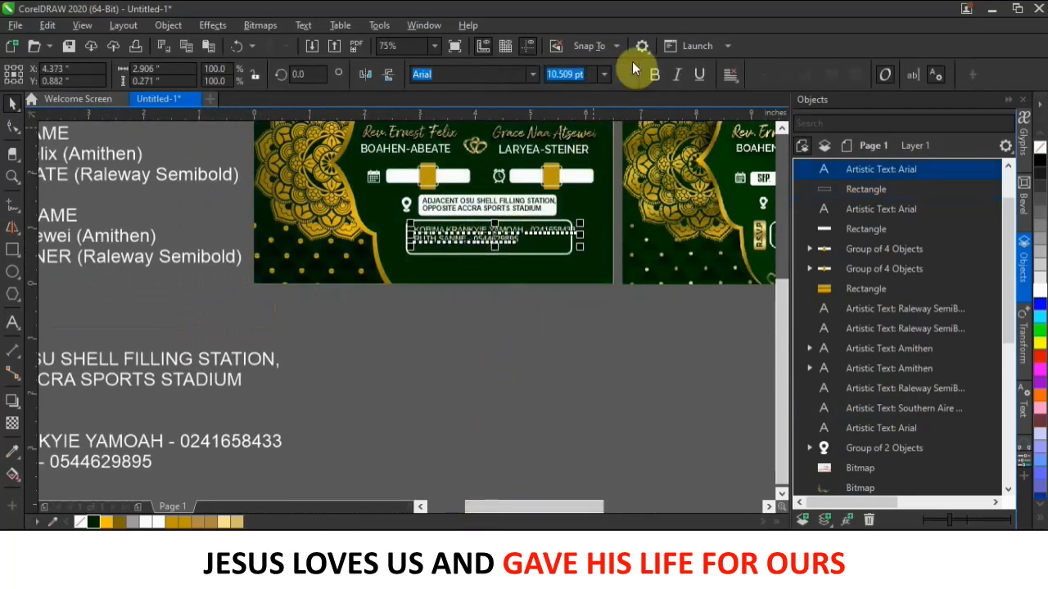
{"action": "left_click", "coordinate": [655, 76]}
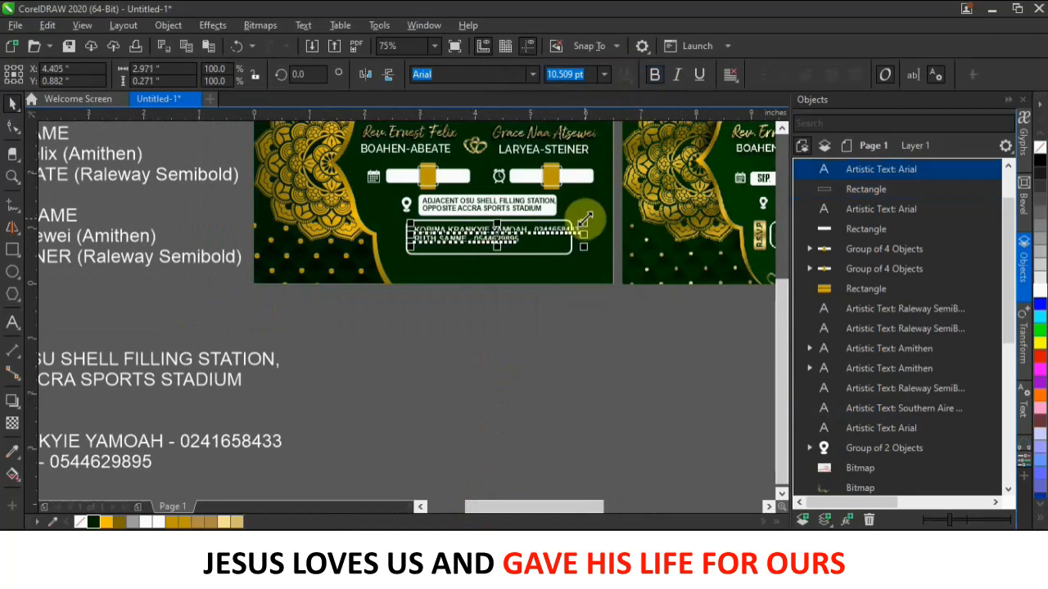
{"action": "left_click_drag", "start_coordinate": [581, 220], "coordinate": [567, 220]}
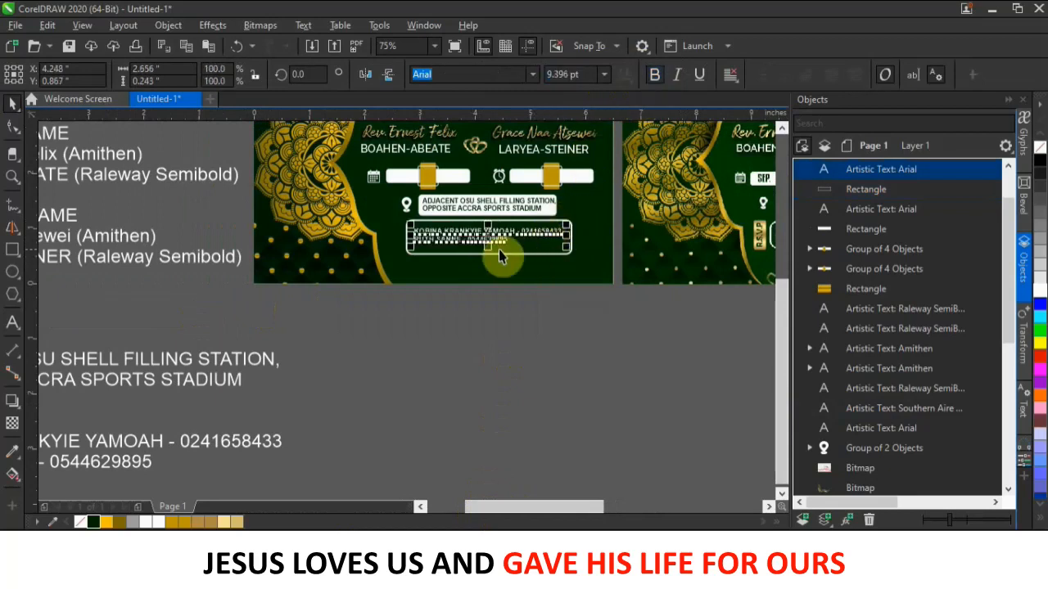
- Widen the line spacing of the RSVP contact text to fill the frame and centre-align its lines
{"action": "scroll", "coordinate": [490, 243], "scroll_direction": "up", "scroll_amount": 2}
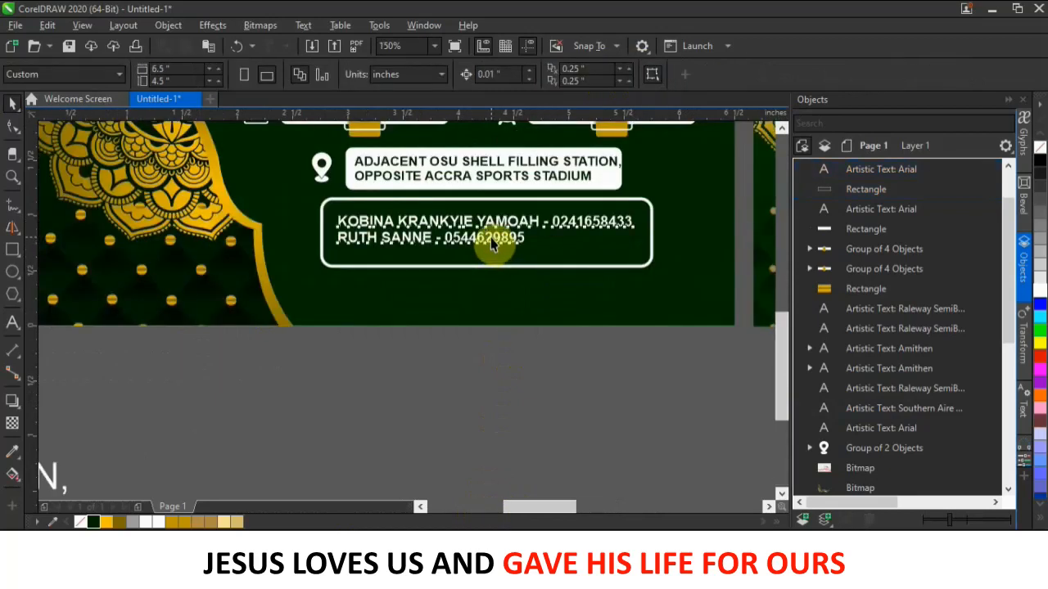
{"action": "left_click", "coordinate": [12, 129]}
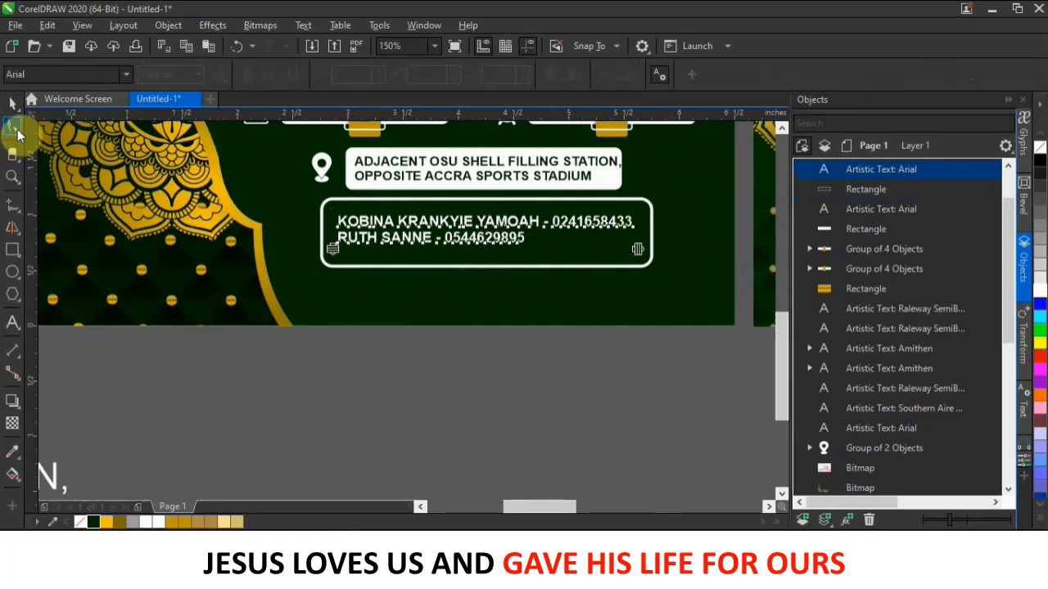
{"action": "left_click_drag", "start_coordinate": [333, 249], "coordinate": [333, 260]}
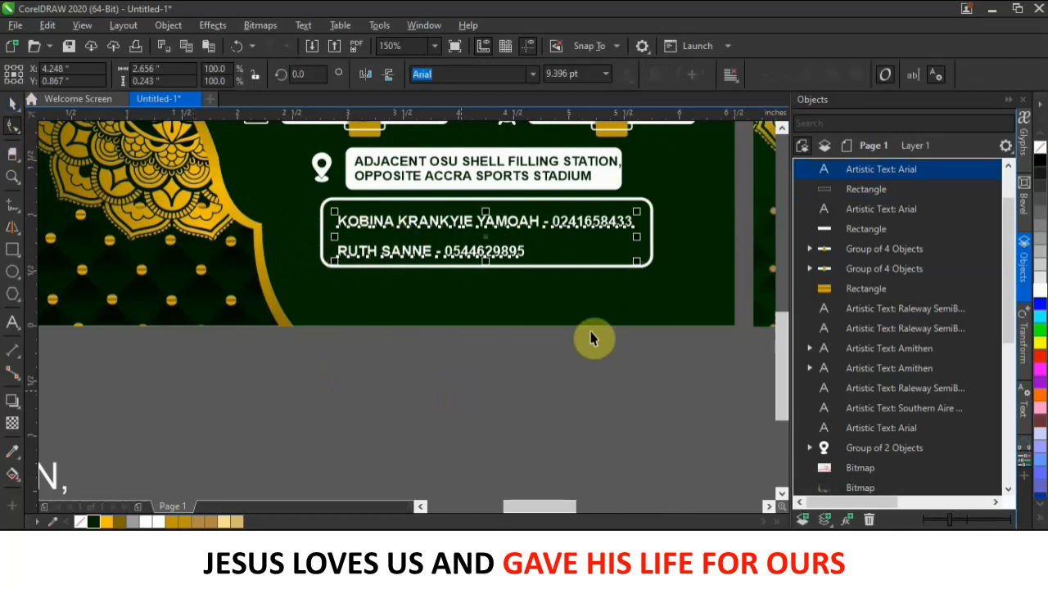
{"action": "left_click", "coordinate": [737, 75]}
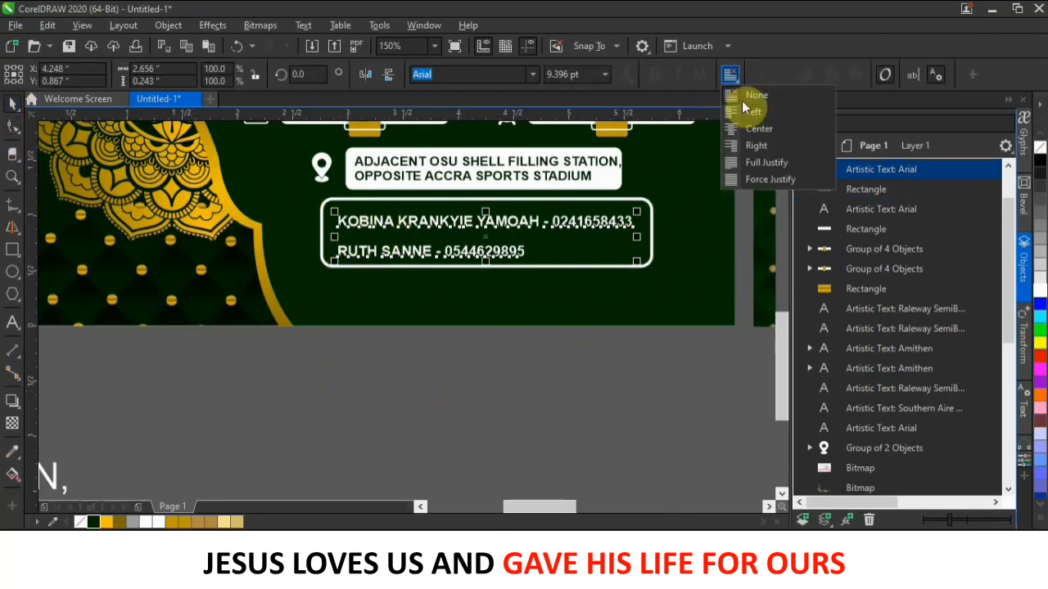
{"action": "left_click", "coordinate": [746, 128]}
{"action": "left_click", "coordinate": [519, 391]}
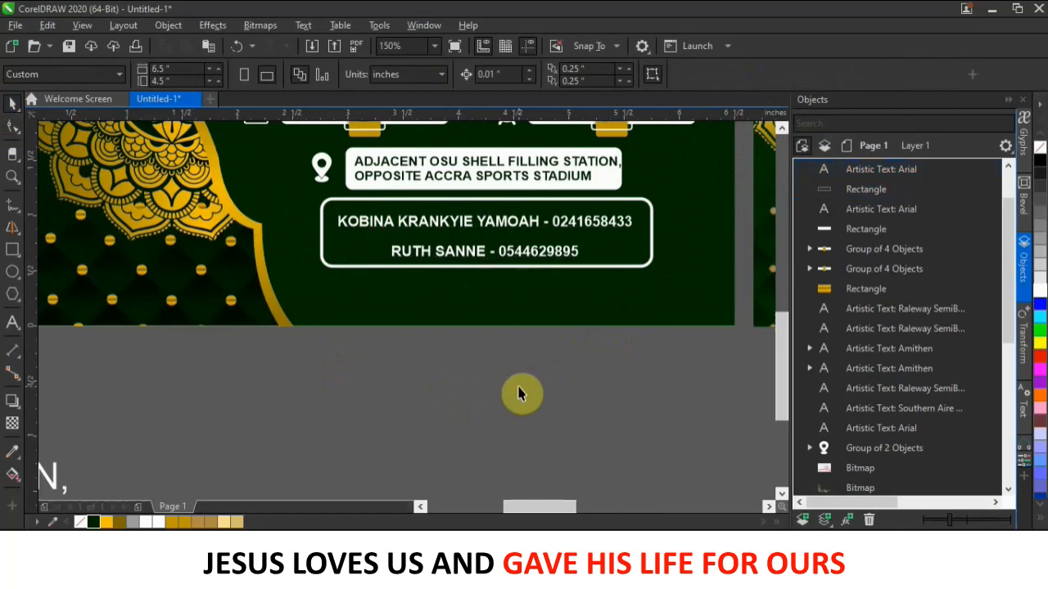
- Draw an upright rectangle about 0.26 by 0.59 inches just left of the RSVP contact frame
{"action": "scroll", "coordinate": [507, 368], "scroll_direction": "down", "scroll_amount": 2}
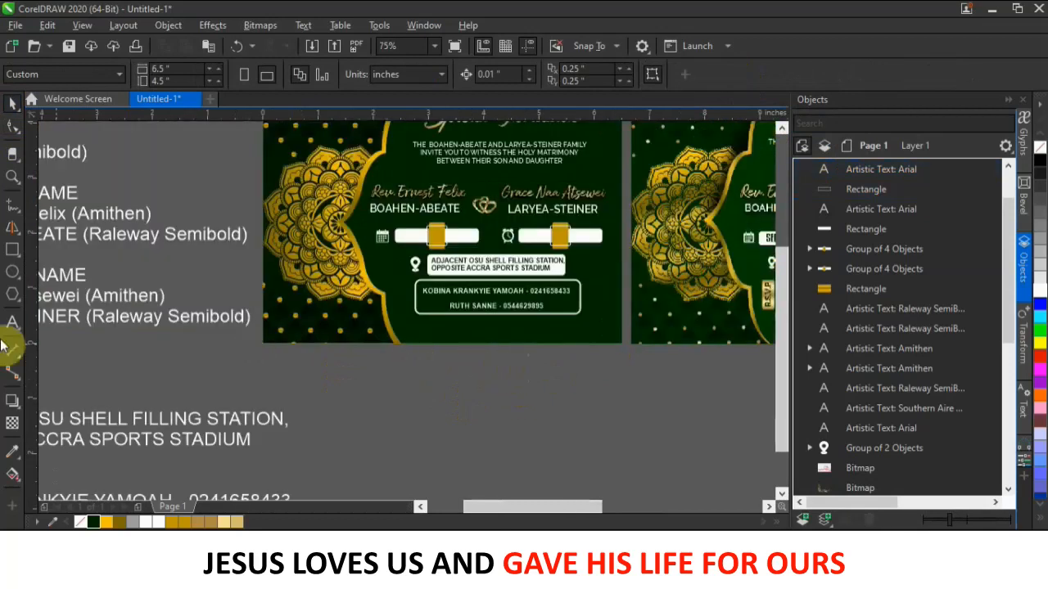
{"action": "left_click", "coordinate": [12, 250]}
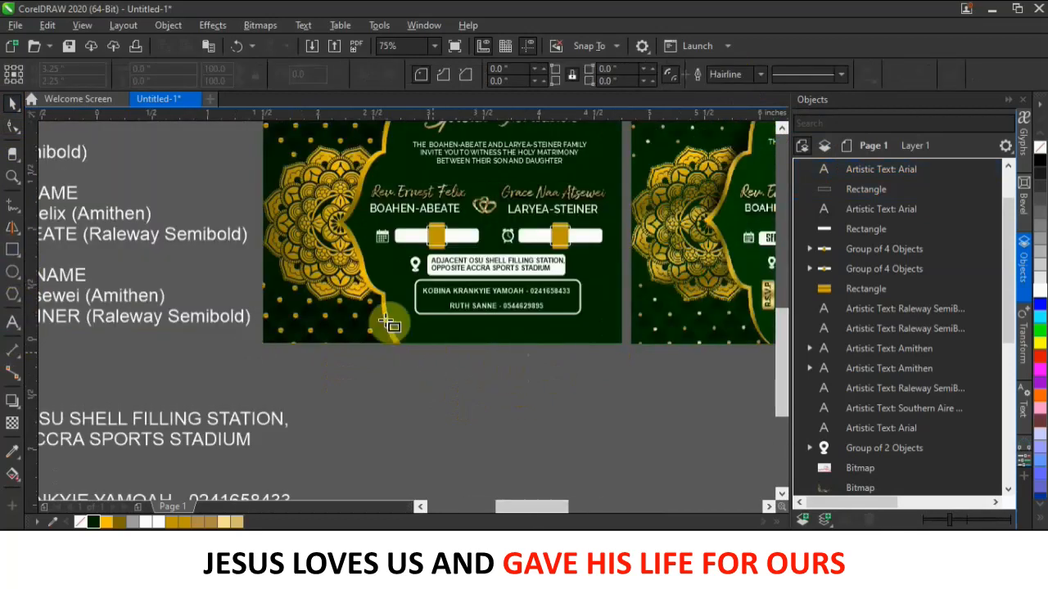
{"action": "scroll", "coordinate": [363, 238], "scroll_direction": "up", "scroll_amount": 2}
{"action": "left_click_drag", "start_coordinate": [364, 217], "coordinate": [397, 285]}
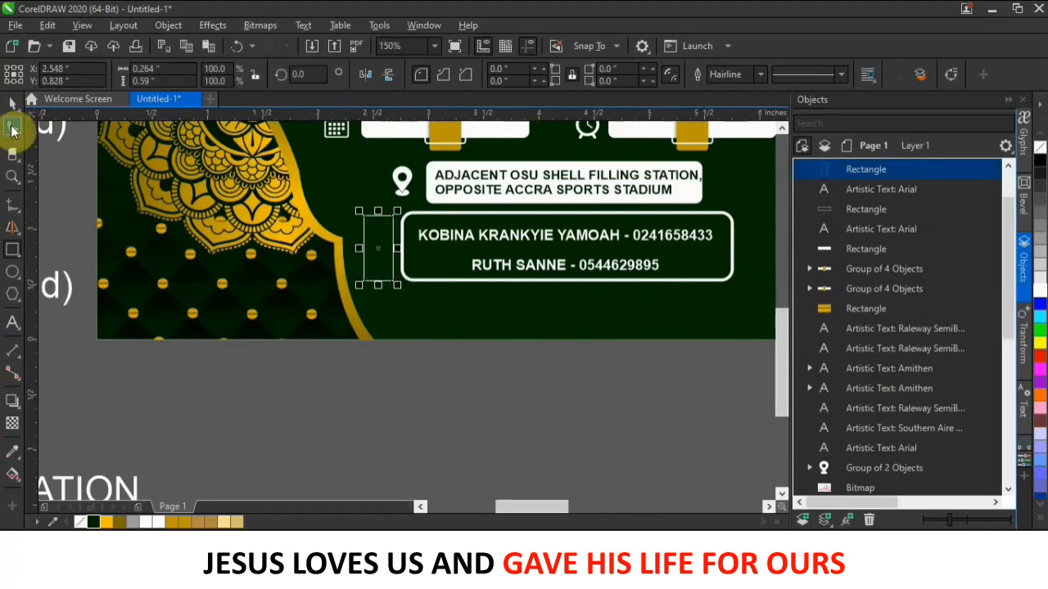
- Round the corners of the upright rectangle to a radius of about 0.069 inches
{"action": "left_click", "coordinate": [12, 131]}
{"action": "mouse_move", "coordinate": [370, 219]}
{"action": "left_mouse_down"}
{"action": "mouse_move", "coordinate": [354, 231]}
{"action": "mouse_move", "coordinate": [372, 221]}
{"action": "left_mouse_up"}
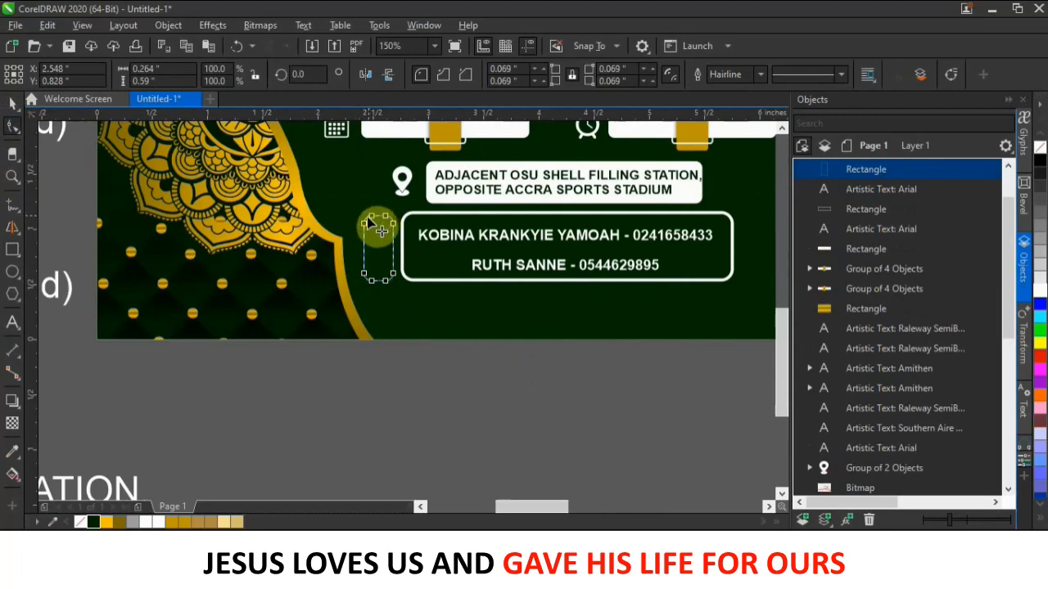
{"action": "left_click", "coordinate": [12, 103]}
{"action": "left_click", "coordinate": [456, 422]}
- Copy the gold gradient fill from the large gold swatch onto the upright rounded rectangle beside the RSVP contact frame
{"action": "scroll", "coordinate": [522, 260], "scroll_direction": "down", "scroll_amount": 2}
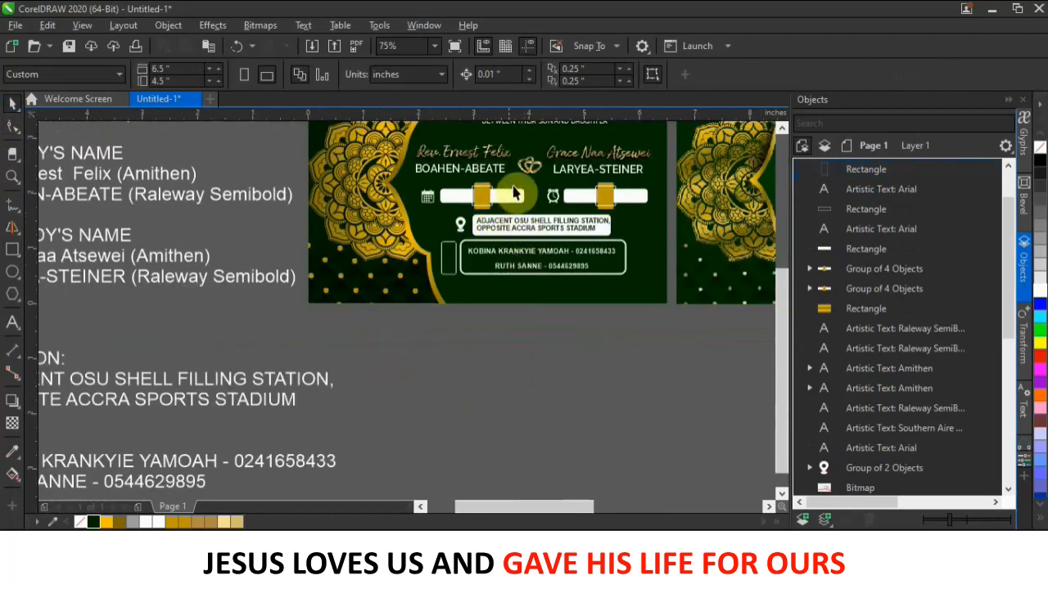
{"action": "scroll", "coordinate": [479, 276], "scroll_direction": "down", "scroll_amount": 2}
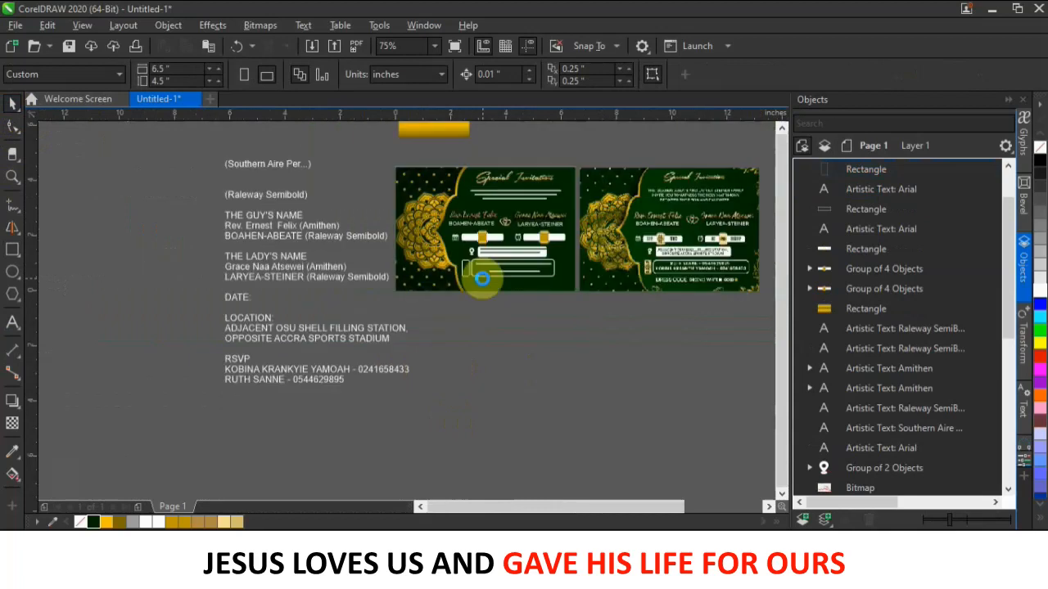
{"action": "left_click", "coordinate": [452, 133]}
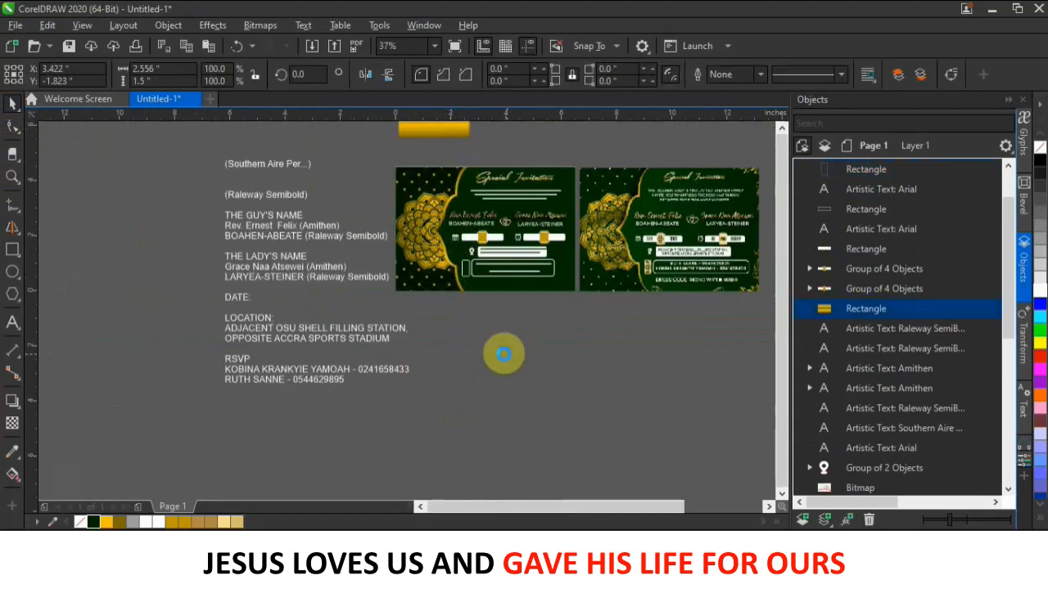
{"action": "scroll", "coordinate": [501, 346], "scroll_direction": "up", "scroll_amount": 1}
{"action": "left_click", "coordinate": [492, 282]}
{"action": "left_click_drag", "start_coordinate": [483, 310], "coordinate": [429, 196]}
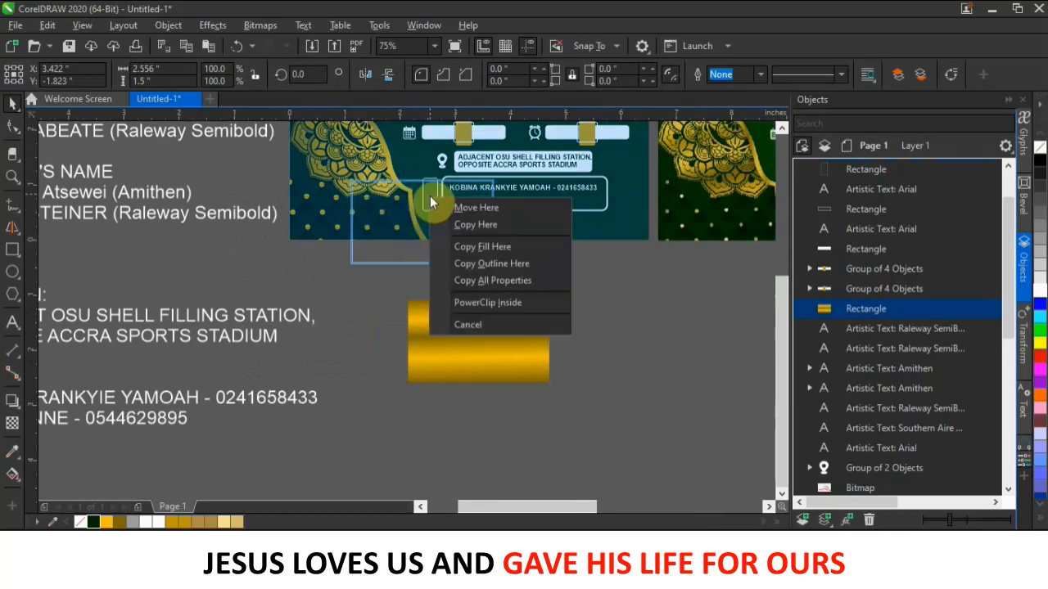
{"action": "left_click", "coordinate": [481, 247]}
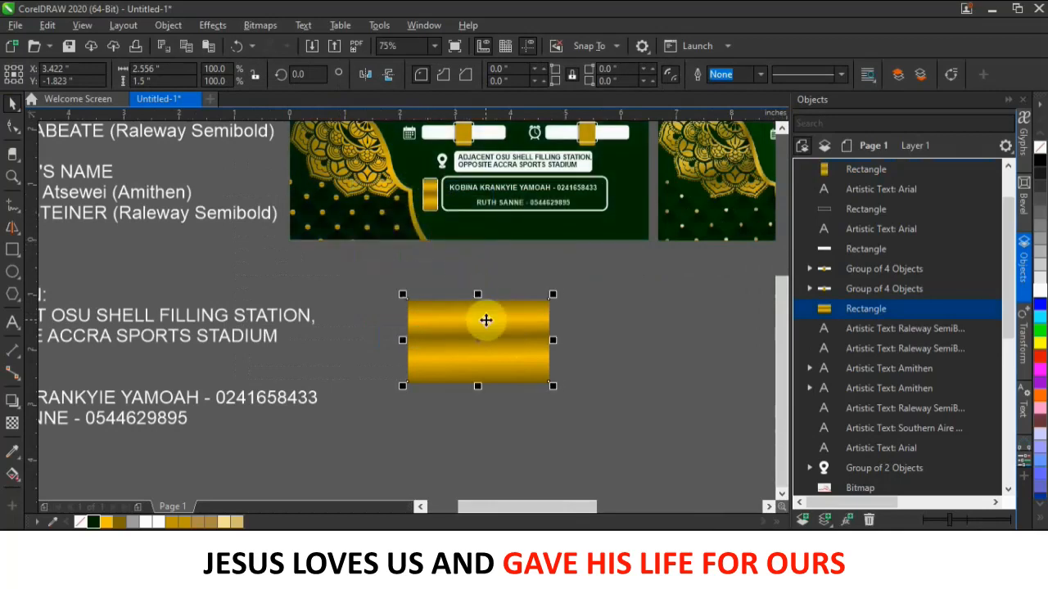
- Remove the outline of the upright gold rectangle and enlarge it to about 0.31 by 0.69 inches
{"action": "left_click", "coordinate": [430, 194]}
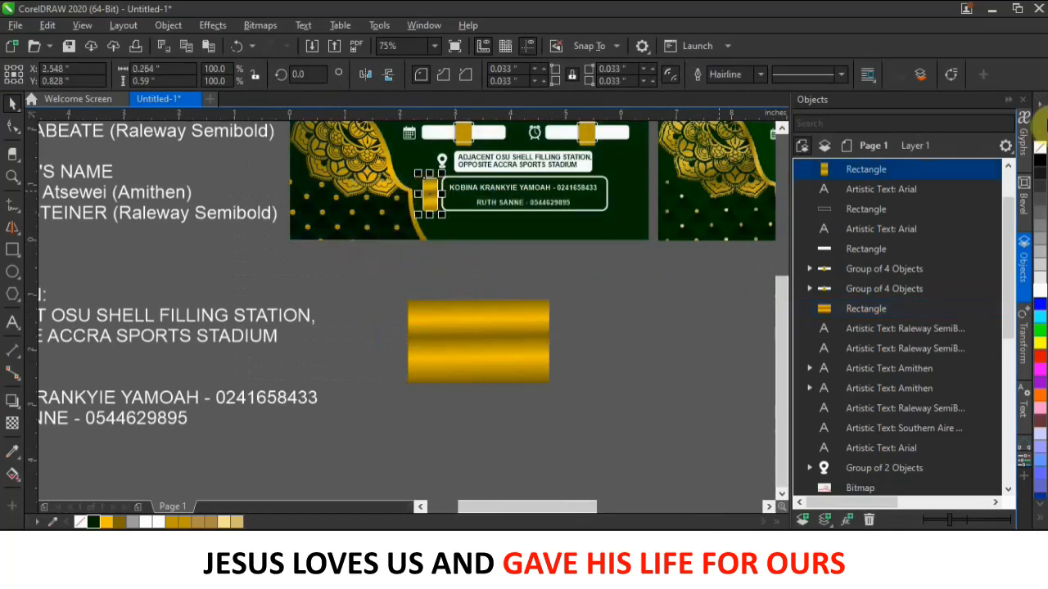
{"action": "right_click", "coordinate": [1040, 148]}
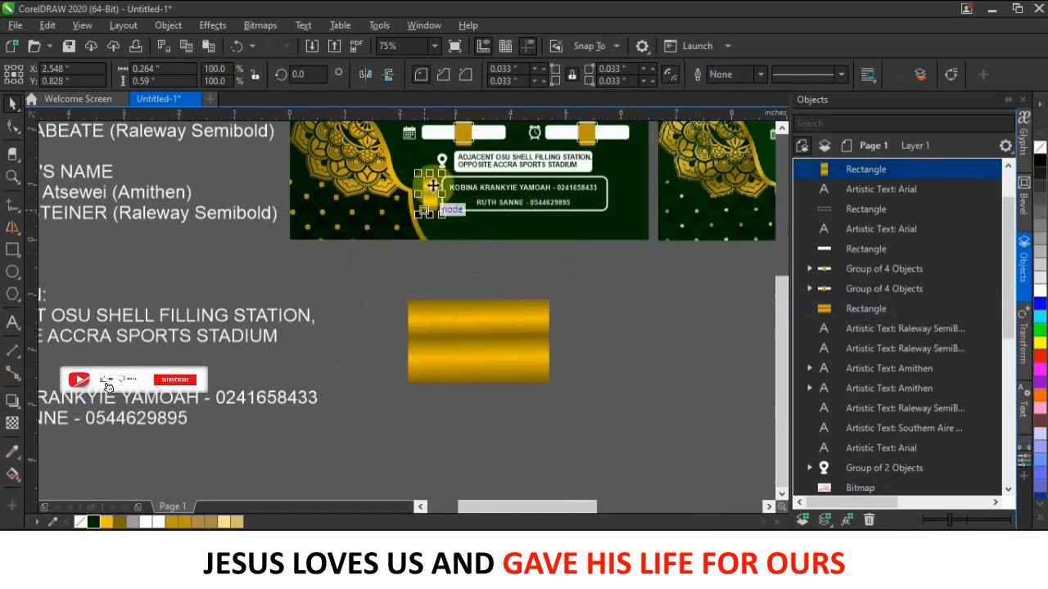
{"action": "scroll", "coordinate": [439, 176], "scroll_direction": "up", "scroll_amount": 2}
{"action": "left_click_drag", "start_coordinate": [412, 181], "coordinate": [404, 173]}
{"action": "scroll", "coordinate": [439, 213], "scroll_direction": "down", "scroll_amount": 2}
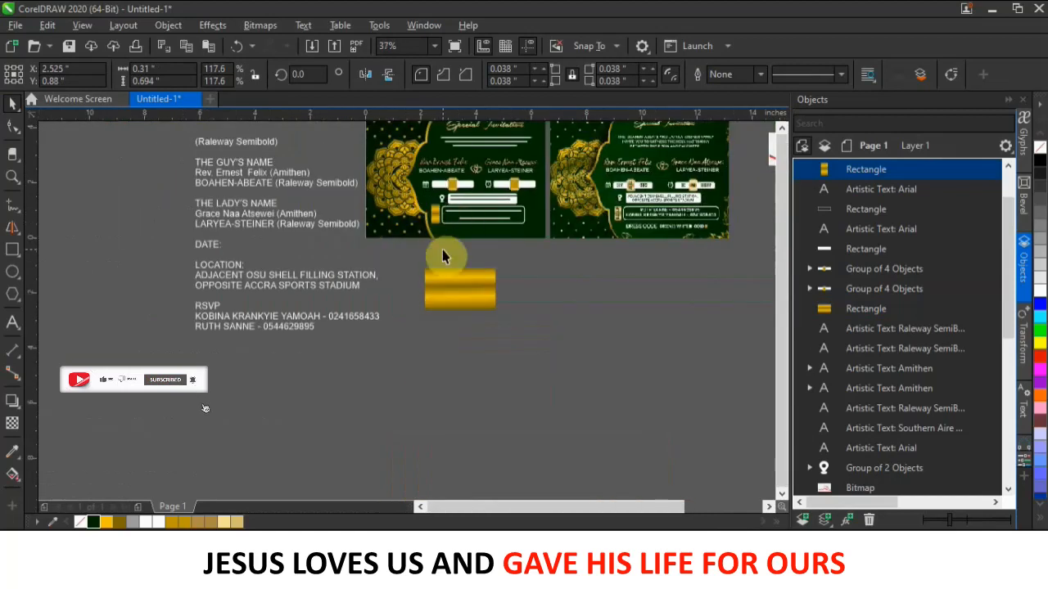
{"action": "left_click", "coordinate": [442, 250]}
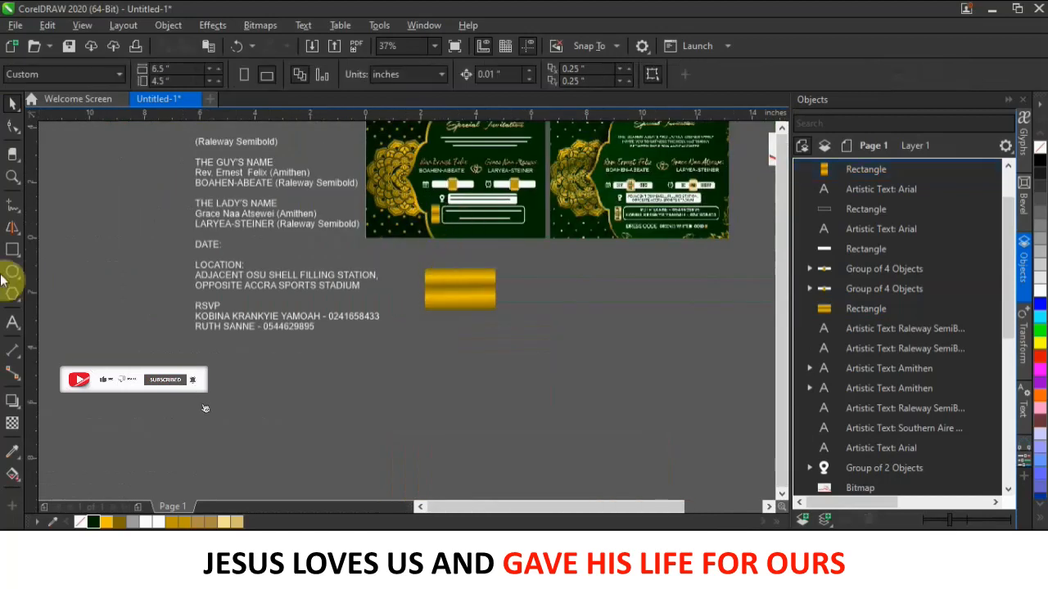
{"action": "left_click", "coordinate": [18, 324]}
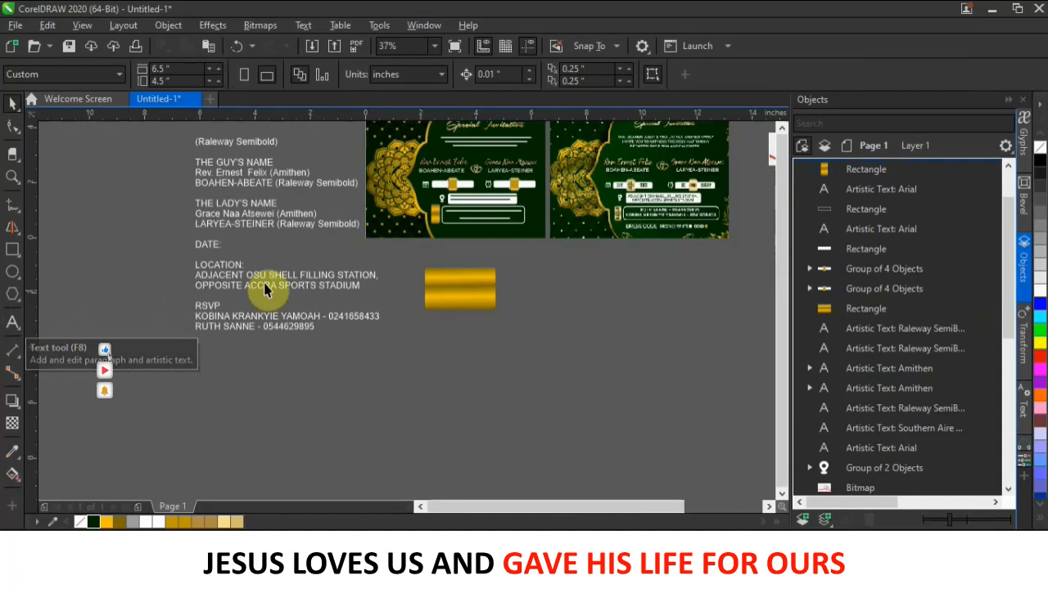
{"action": "left_click", "coordinate": [224, 307]}
{"action": "left_click_drag", "start_coordinate": [224, 306], "coordinate": [155, 305]}
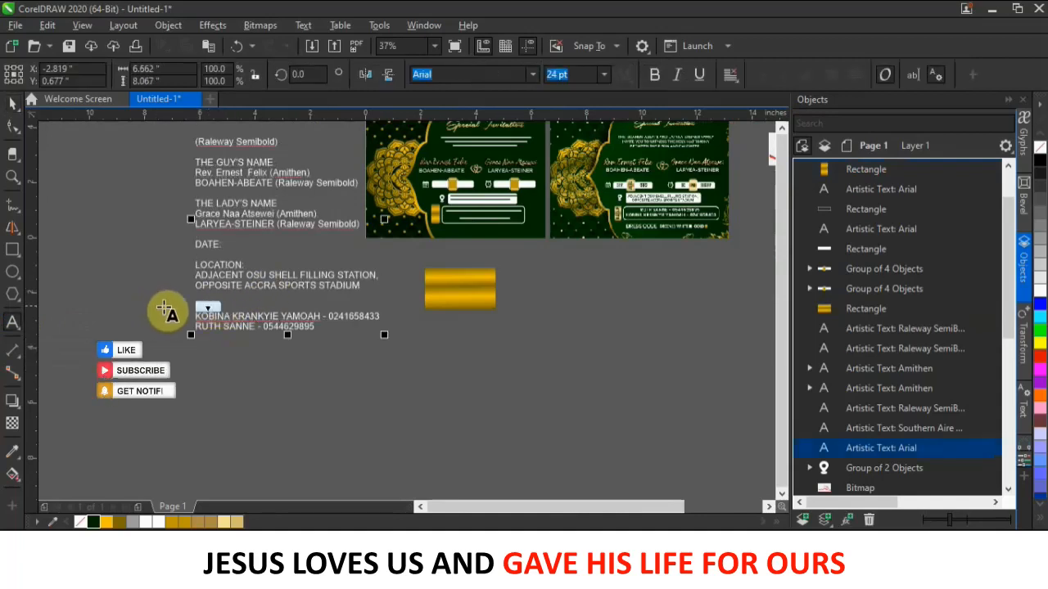
{"action": "key", "text": "ctrl+v"}
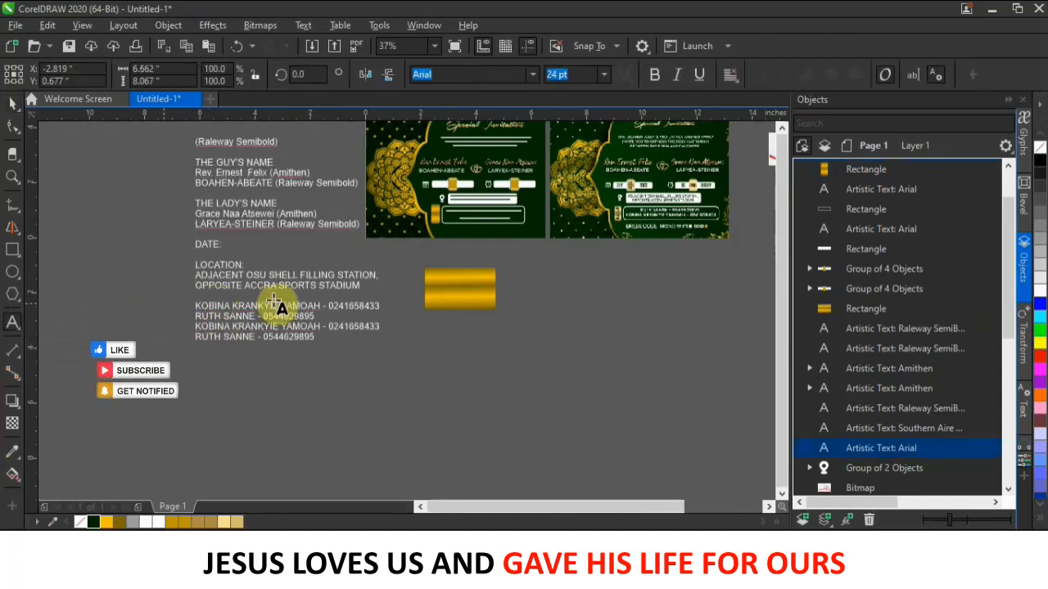
- Add the text "RSVP" at the upright gold rectangle, make it bold and scale it down to about 9.9 pt
{"action": "scroll", "coordinate": [432, 226], "scroll_direction": "up", "scroll_amount": 2}
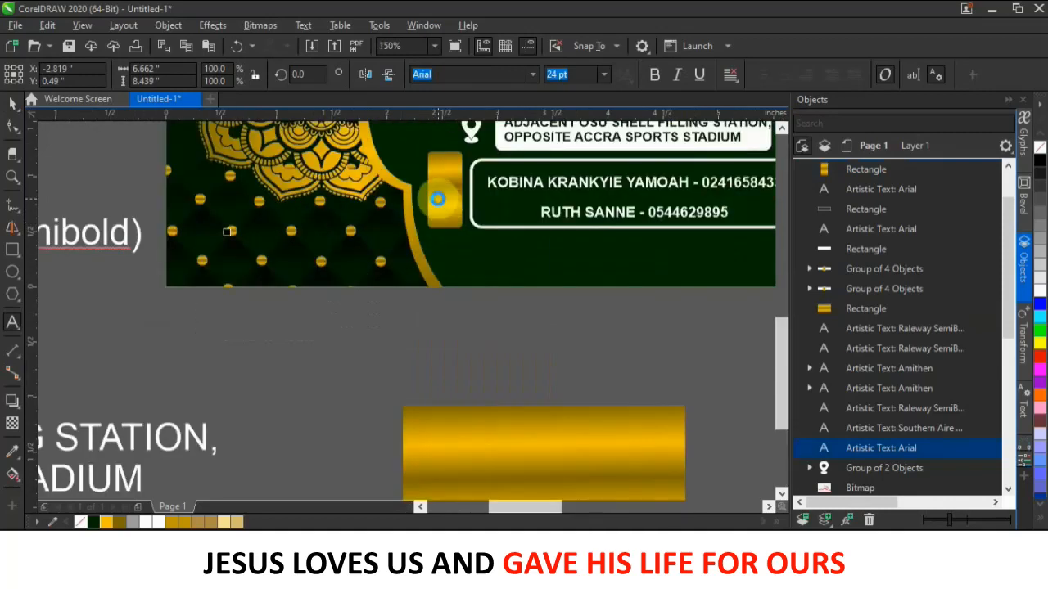
{"action": "scroll", "coordinate": [433, 227], "scroll_direction": "down", "scroll_amount": 1}
{"action": "left_click", "coordinate": [635, 210]}
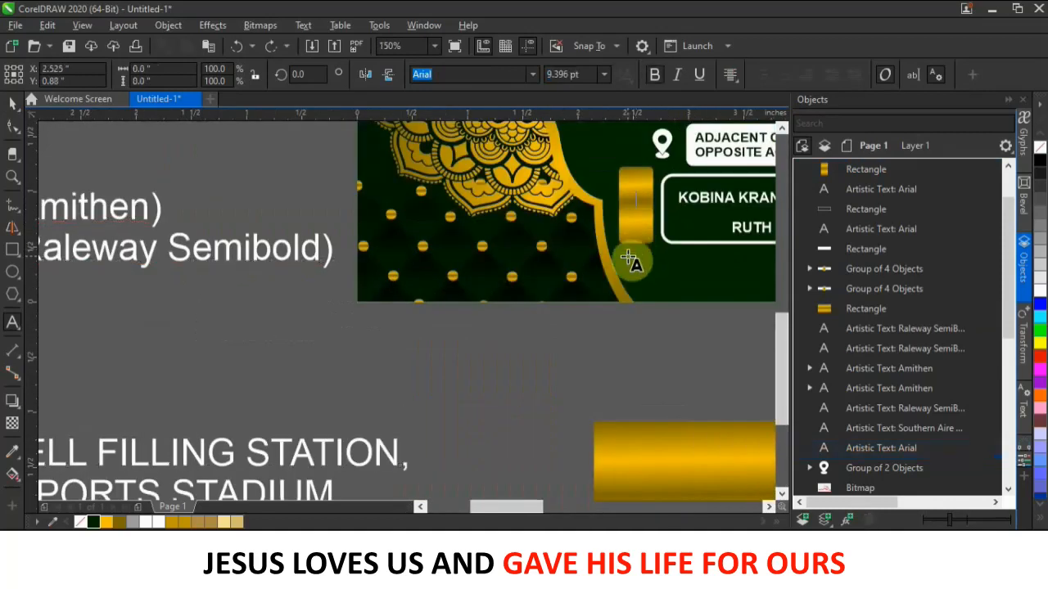
{"action": "type", "text": "RSVP"}
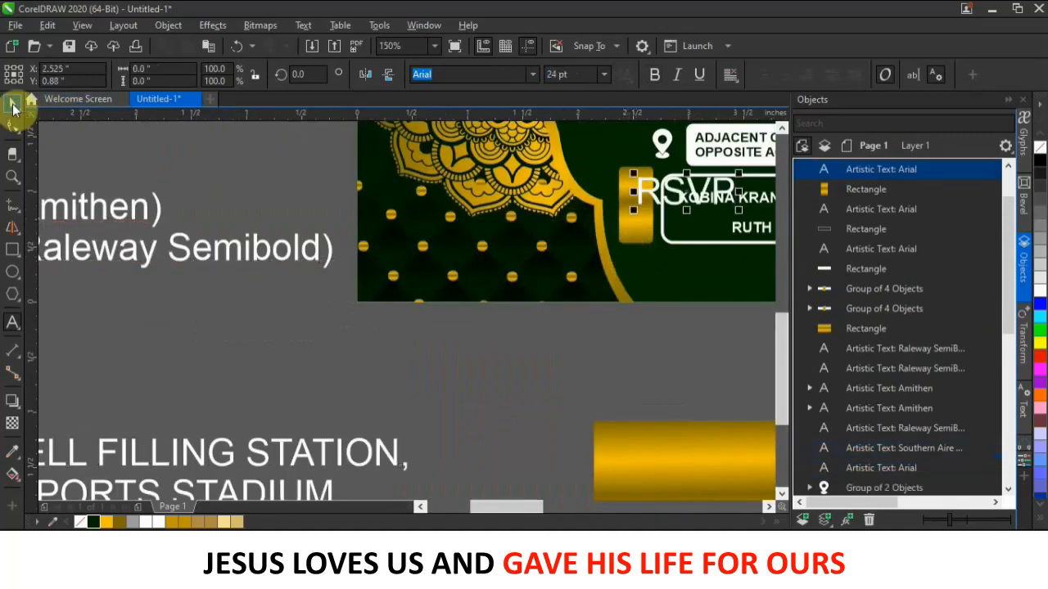
{"action": "left_click", "coordinate": [654, 74]}
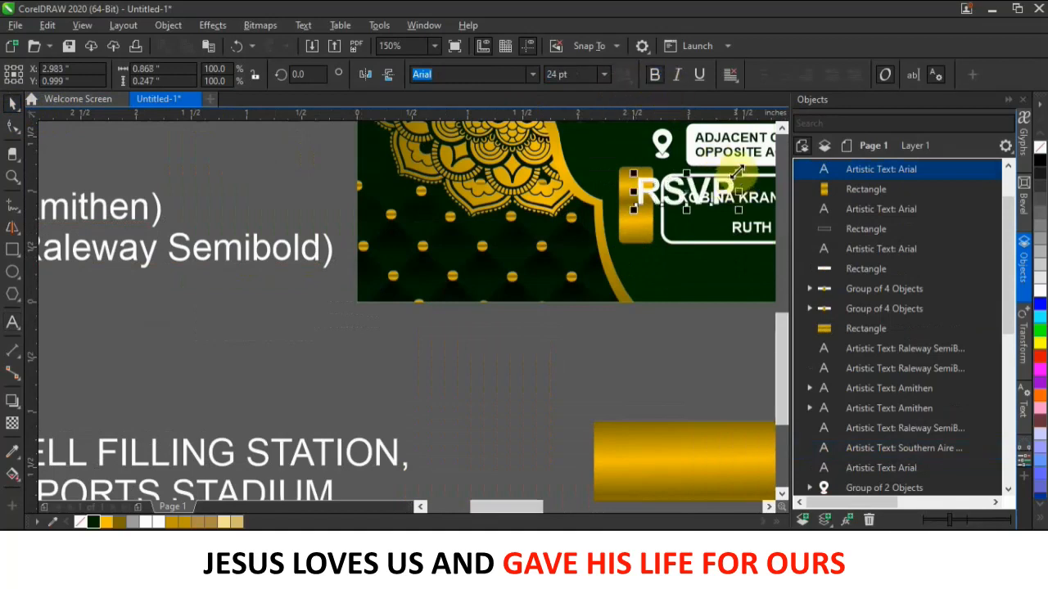
{"action": "left_click_drag", "start_coordinate": [739, 173], "coordinate": [712, 190]}
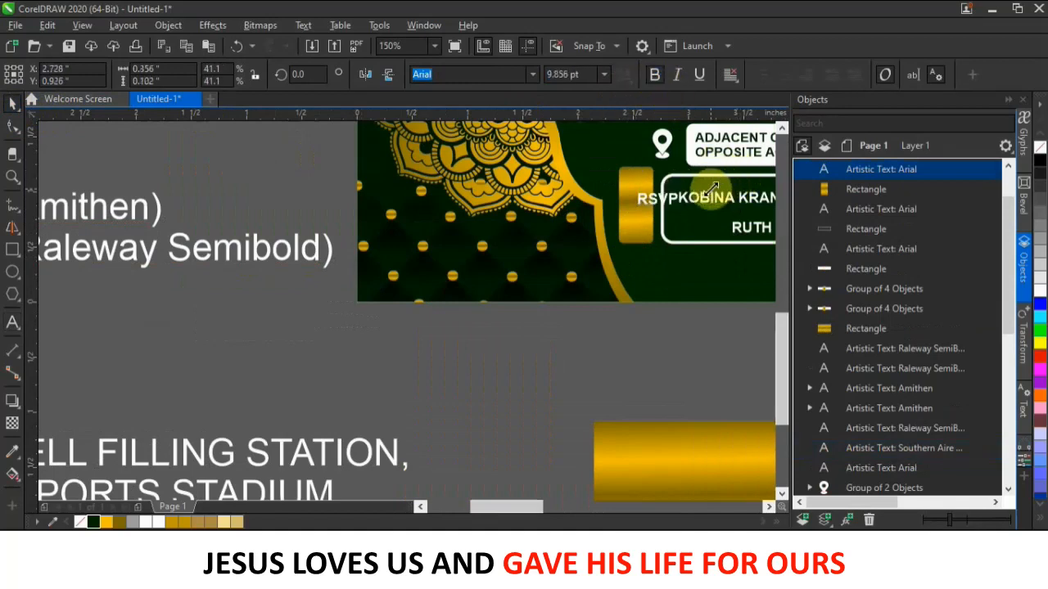
- Rotate the RSVP text by 90 degrees and centre it on the upright gold rectangle
{"action": "left_click", "coordinate": [315, 74]}
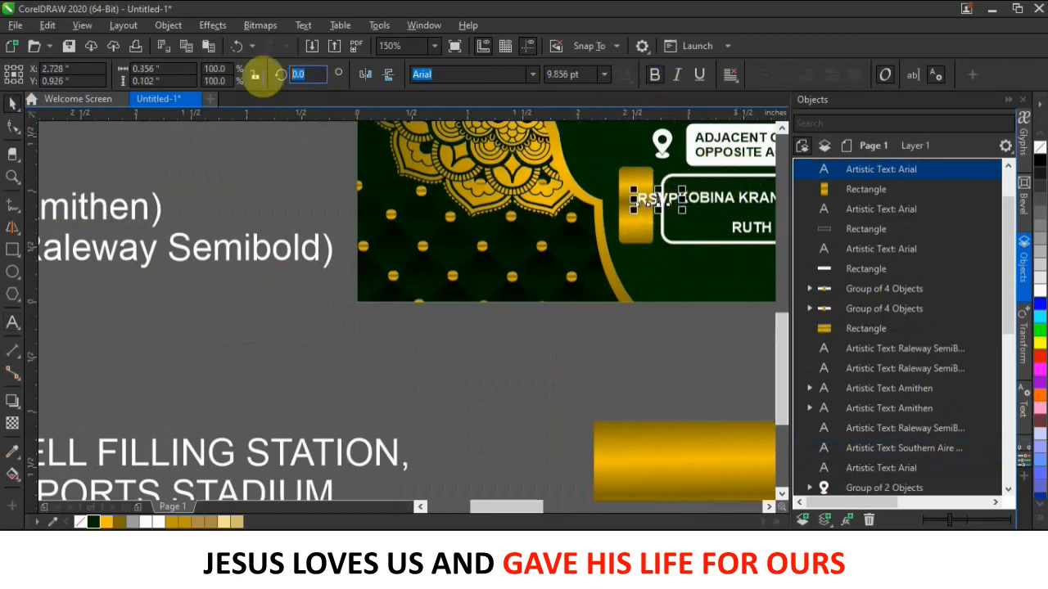
{"action": "key", "text": "Return"}
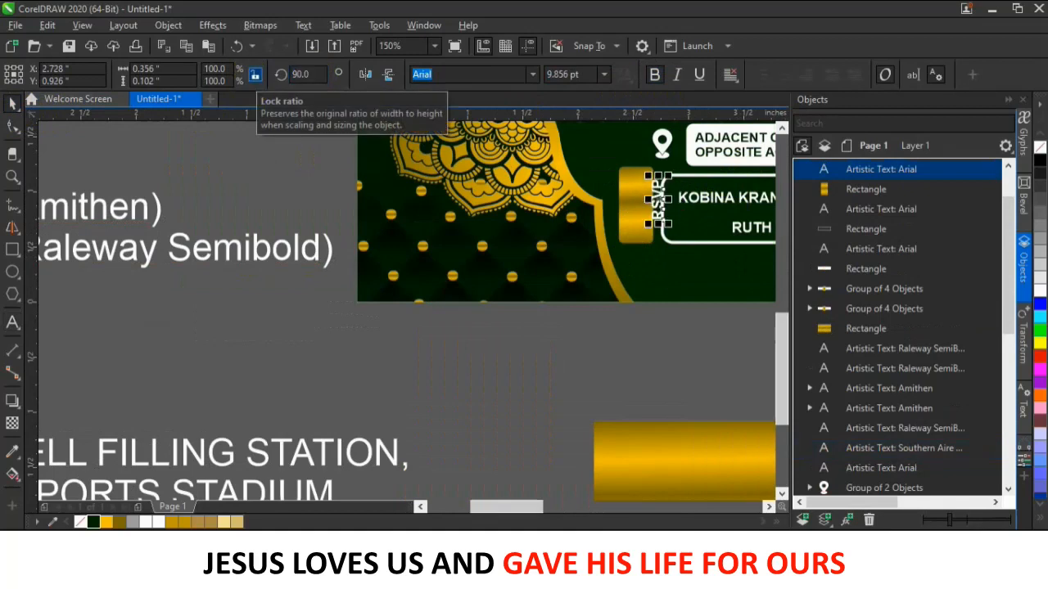
{"action": "left_click_drag", "start_coordinate": [660, 201], "coordinate": [636, 205]}
{"action": "key", "text": "Escape"}
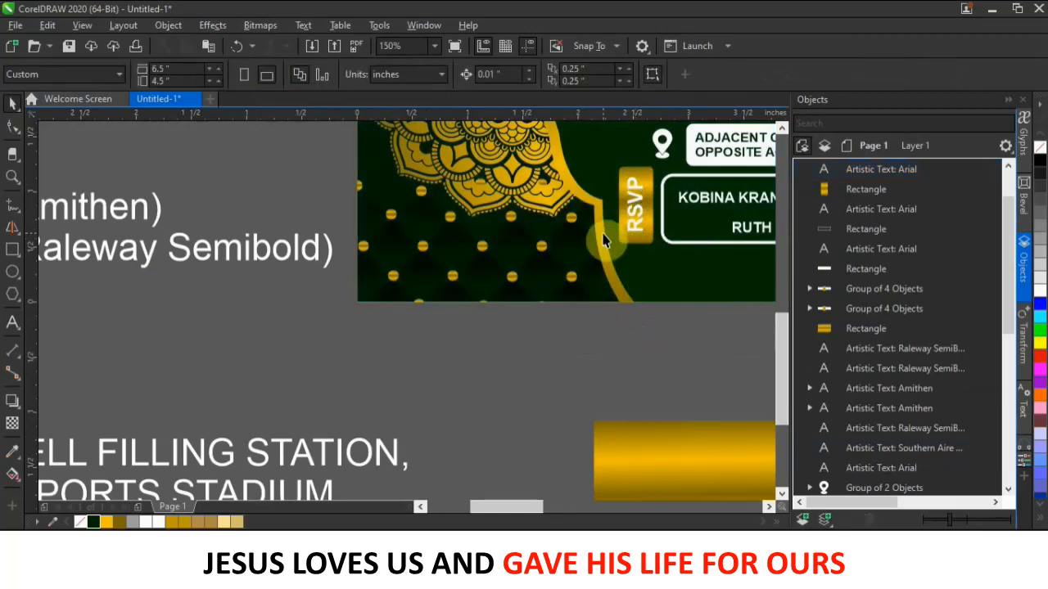
- Shift the couple's names, rings, date, time, location and RSVP elements together upward by about 0.18 inches
{"action": "scroll", "coordinate": [604, 216], "scroll_direction": "down", "scroll_amount": 6}
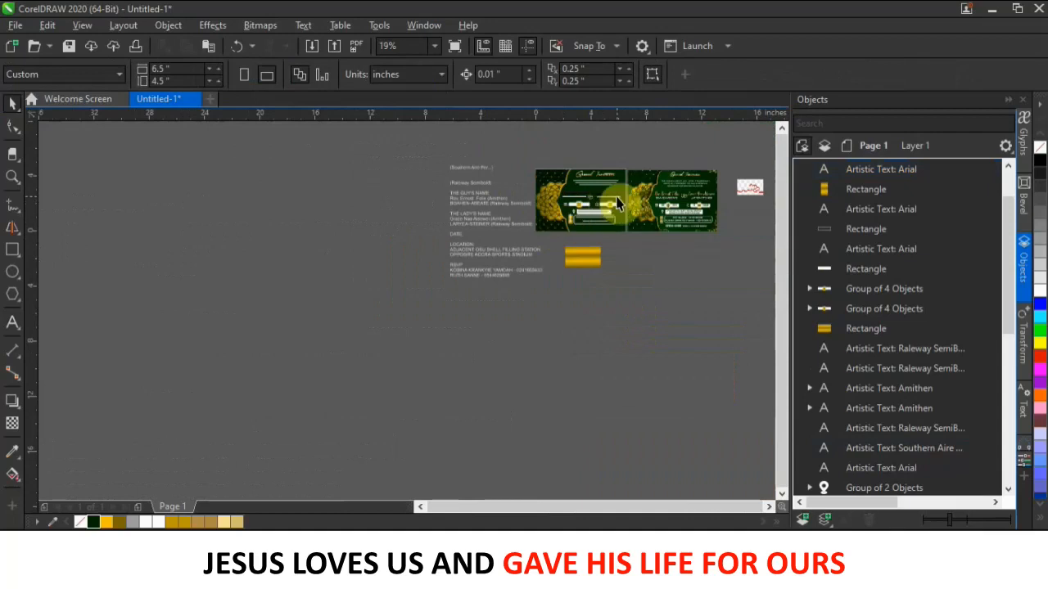
{"action": "scroll", "coordinate": [622, 206], "scroll_direction": "up", "scroll_amount": 2}
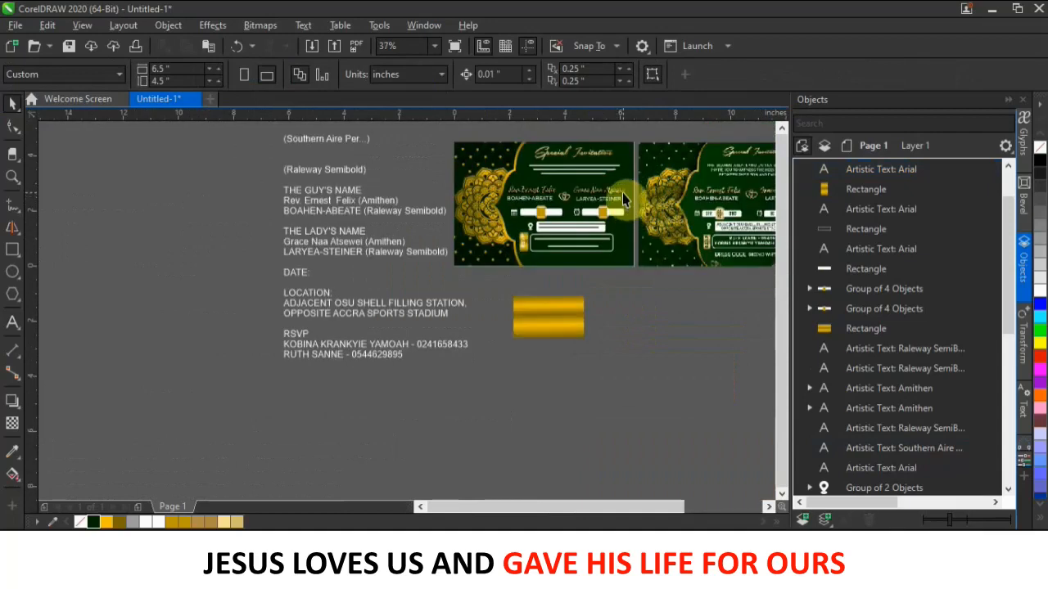
{"action": "scroll", "coordinate": [622, 197], "scroll_direction": "up", "scroll_amount": 2}
{"action": "left_click", "coordinate": [683, 343]}
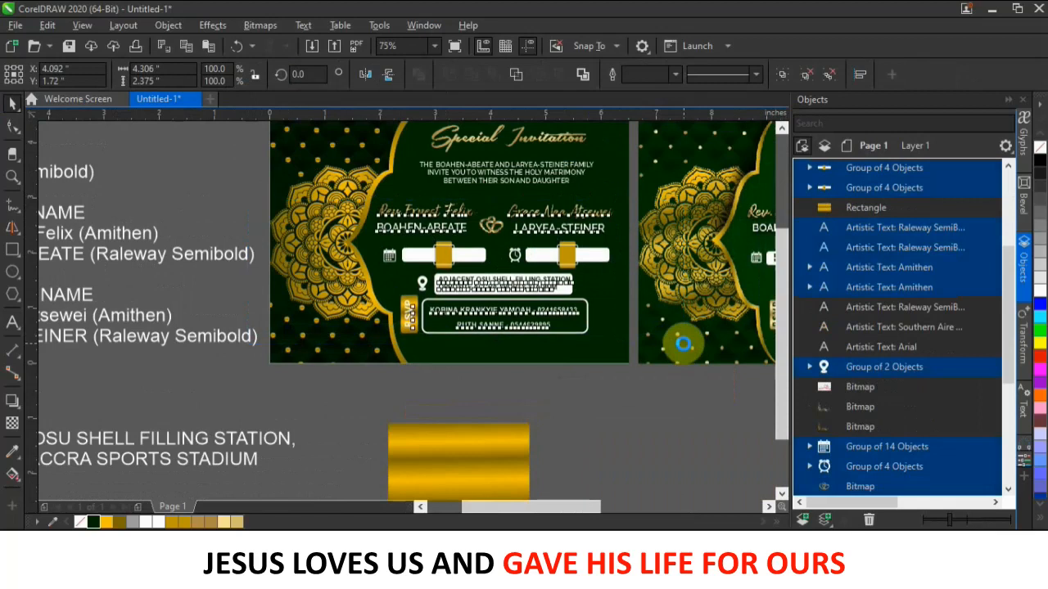
{"action": "key", "text": "Up"}
{"action": "key", "text": "Up"}
{"action": "key", "text": "Up"}
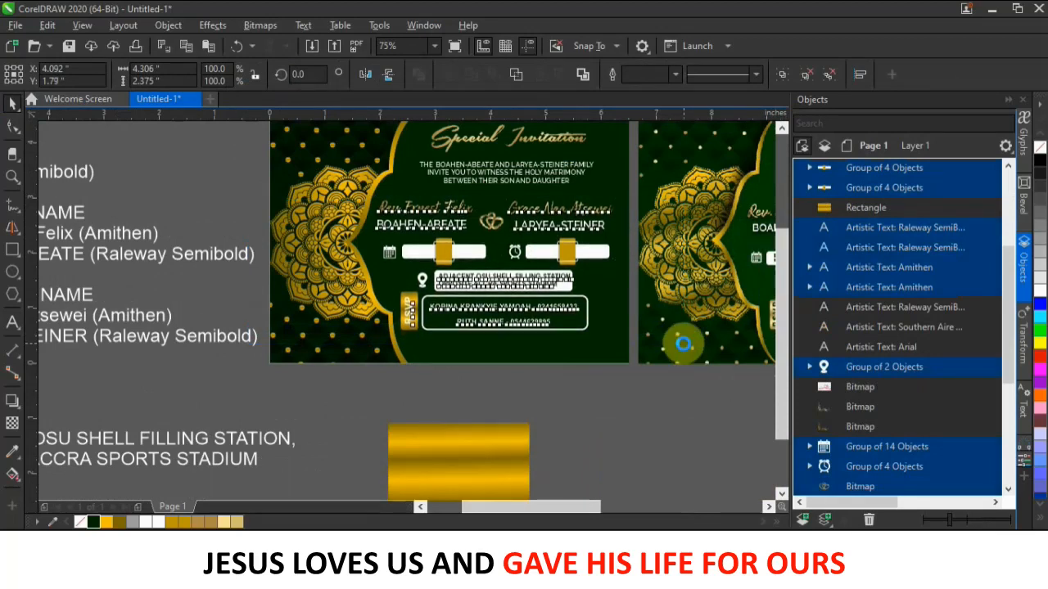
{"action": "key", "text": "Up"}
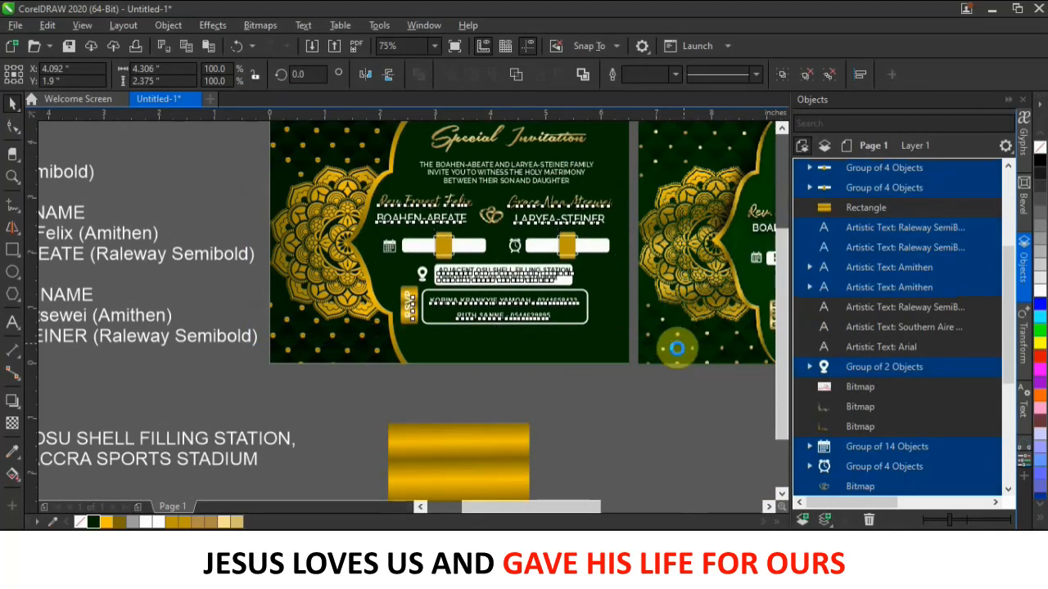
{"action": "left_click", "coordinate": [614, 421]}
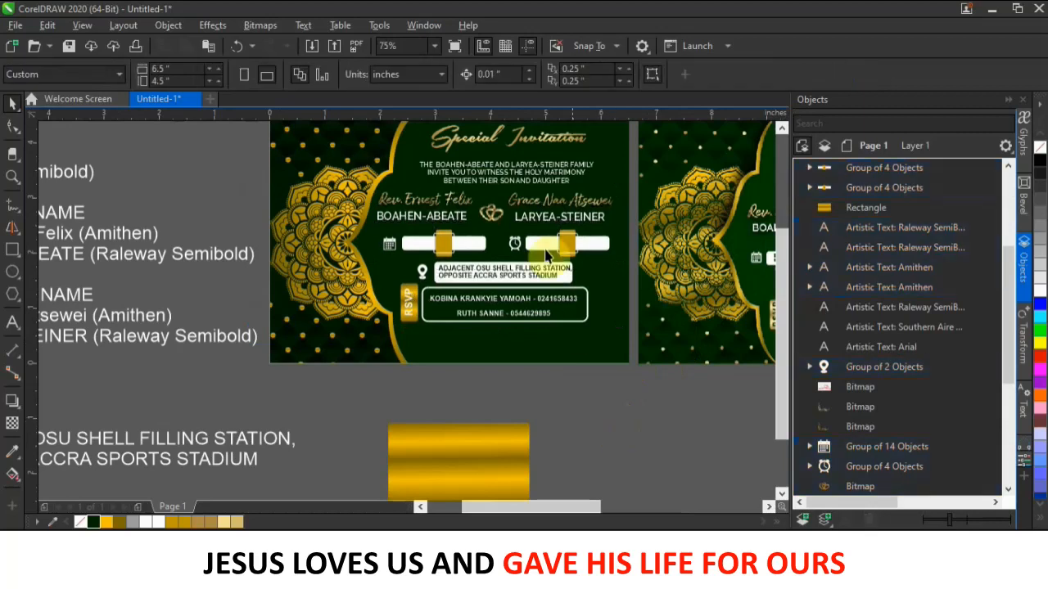
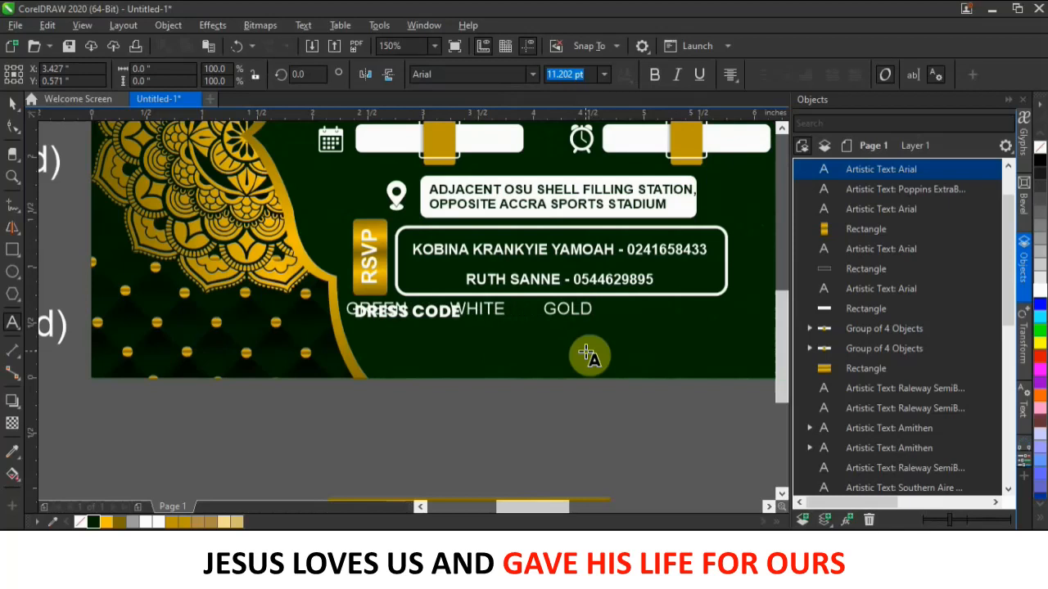
- Make the GREEN, WHITE, GOLD text bold at about 8.3 pt beside DRESS CODE and widen the gaps between its words
{"action": "left_click", "coordinate": [655, 74]}
{"action": "left_click_drag", "start_coordinate": [582, 307], "coordinate": [724, 301]}
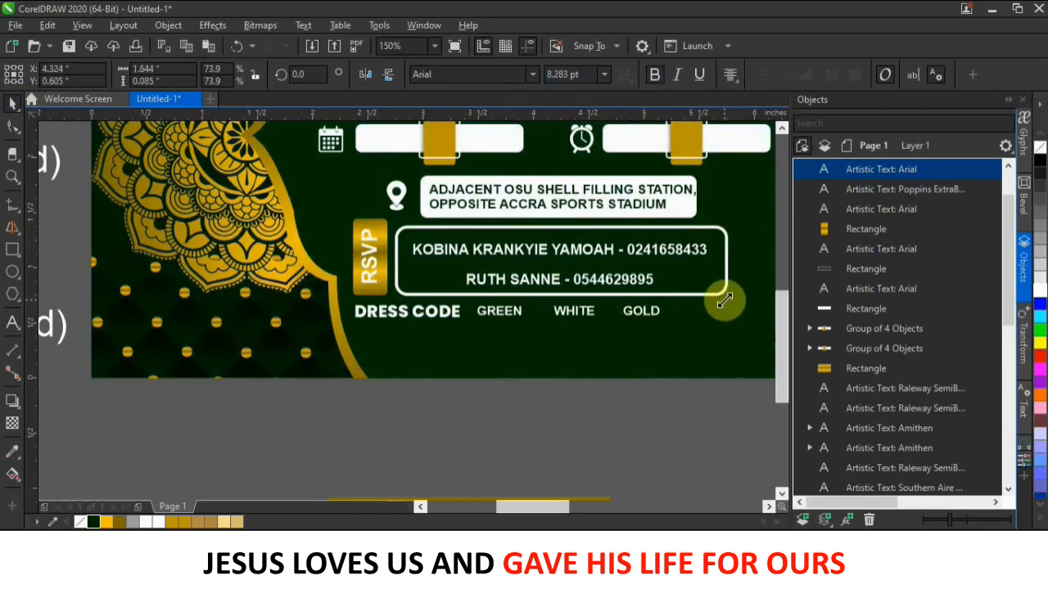
{"action": "double_click", "coordinate": [565, 314]}
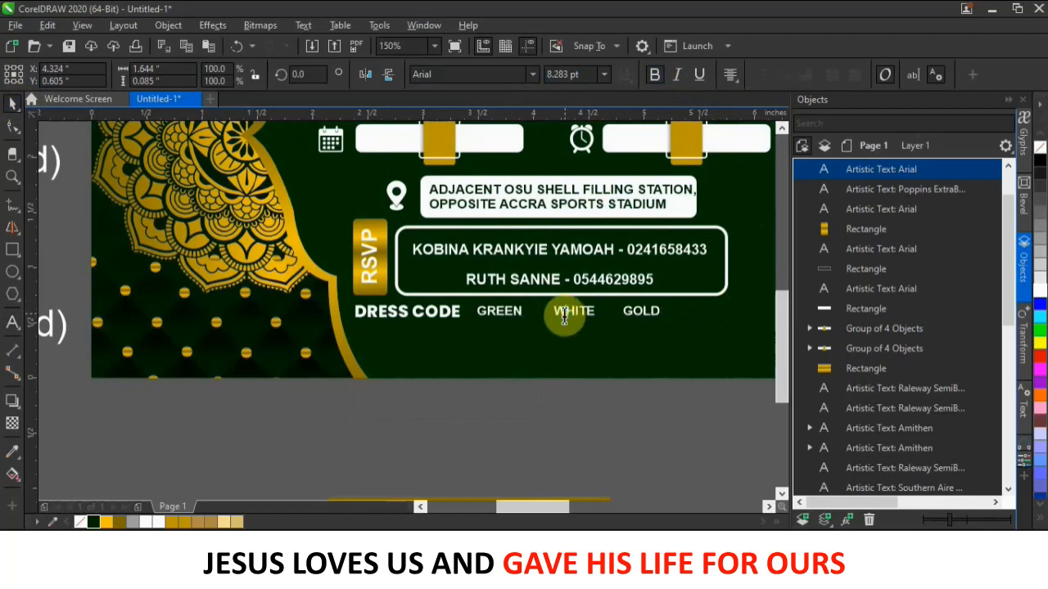
{"action": "left_click", "coordinate": [553, 316]}
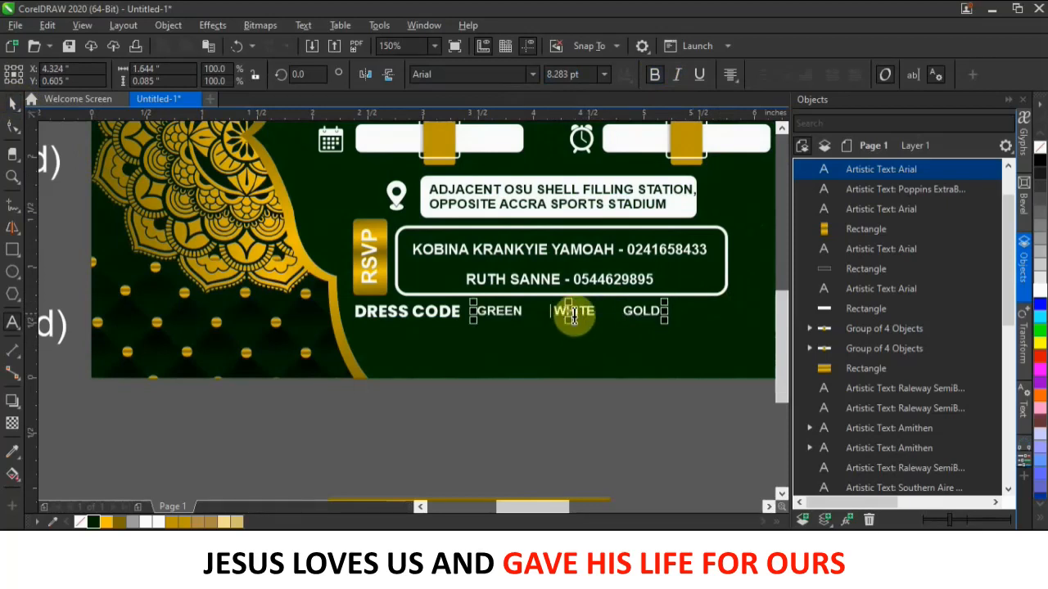
{"action": "left_click", "coordinate": [620, 310]}
{"action": "type", "text": "|"}
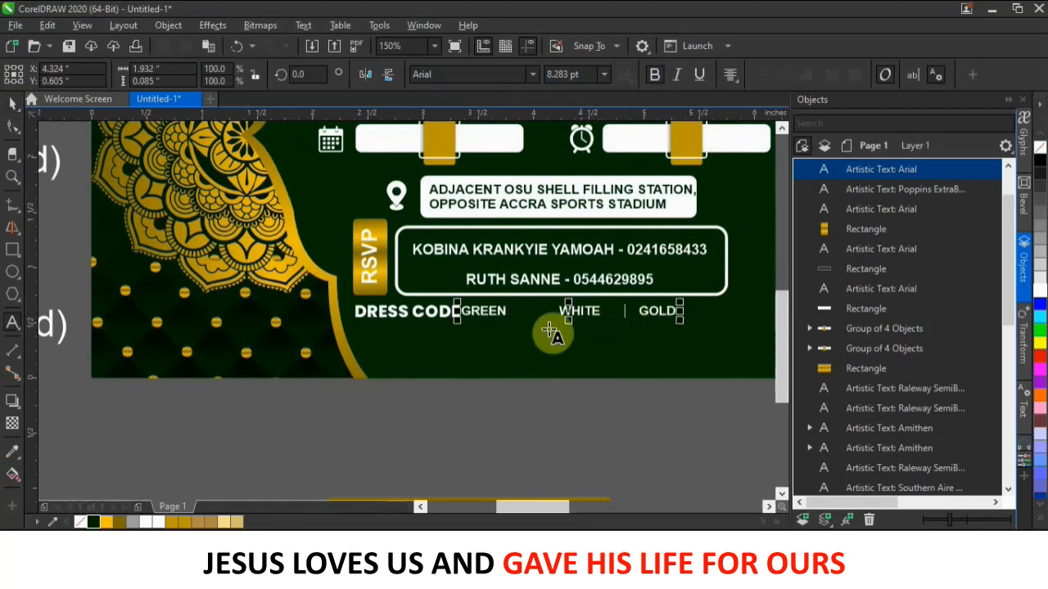
- Line up DRESS CODE and the colours text in one row below the RSVP frame, spanning the frame's full width
{"action": "left_click", "coordinate": [12, 104]}
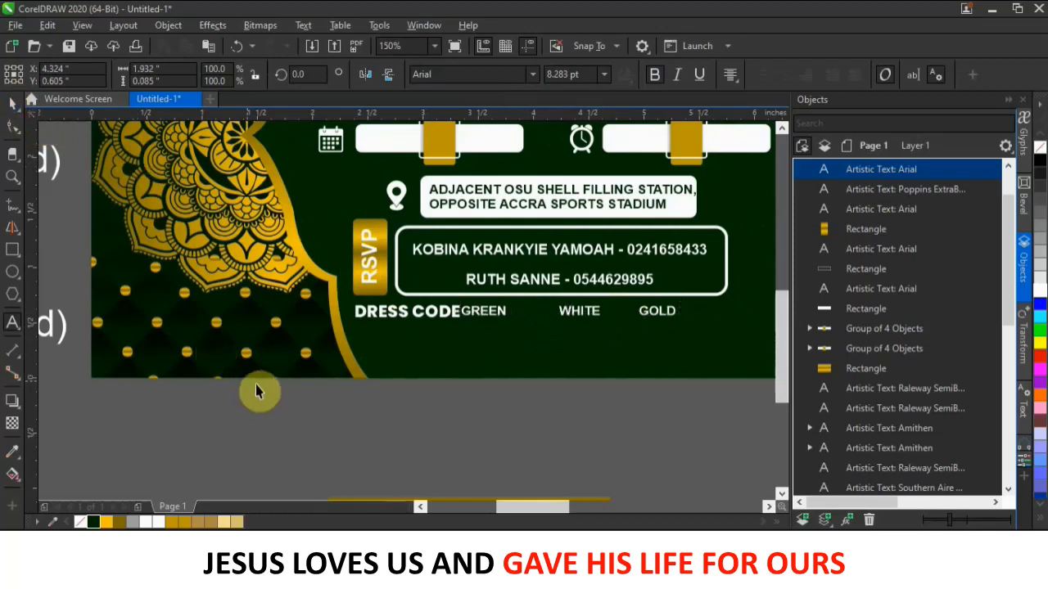
{"action": "left_click_drag", "start_coordinate": [580, 316], "coordinate": [595, 320]}
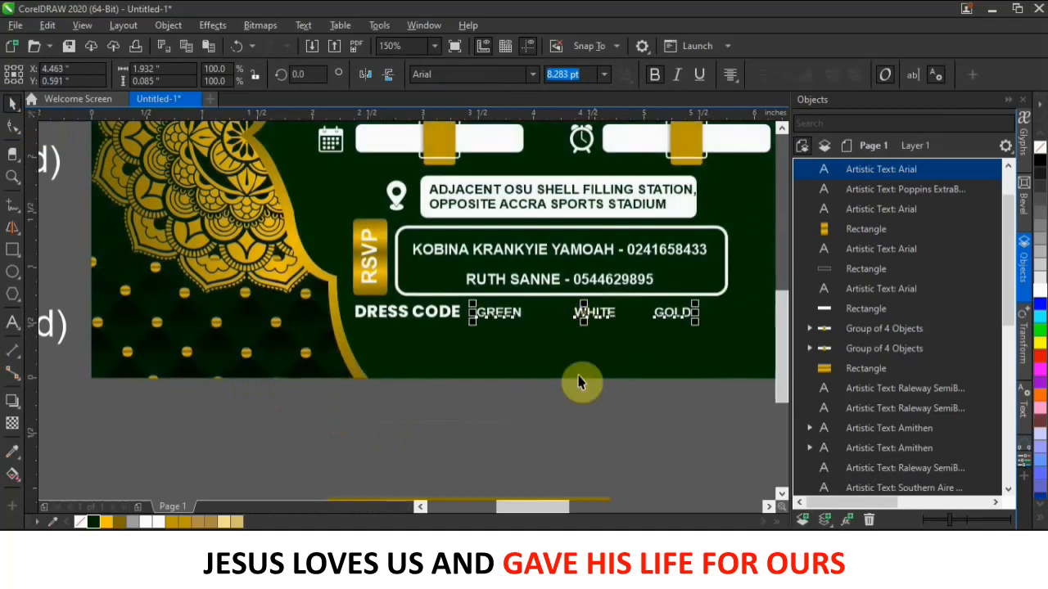
{"action": "left_click", "coordinate": [553, 414]}
{"action": "left_click_drag", "start_coordinate": [464, 313], "coordinate": [504, 312]}
{"action": "left_click_drag", "start_coordinate": [587, 319], "coordinate": [615, 319]}
{"action": "left_click", "coordinate": [456, 313]}
{"action": "key", "text": "Left"}
{"action": "key", "text": "Left"}
{"action": "key", "text": "Left"}
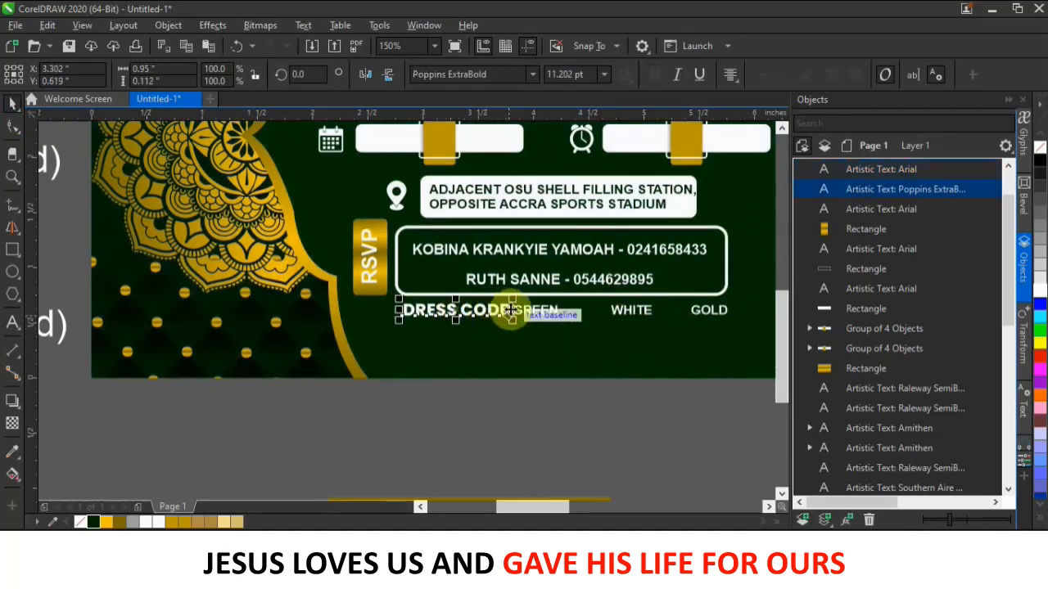
{"action": "left_click", "coordinate": [525, 318]}
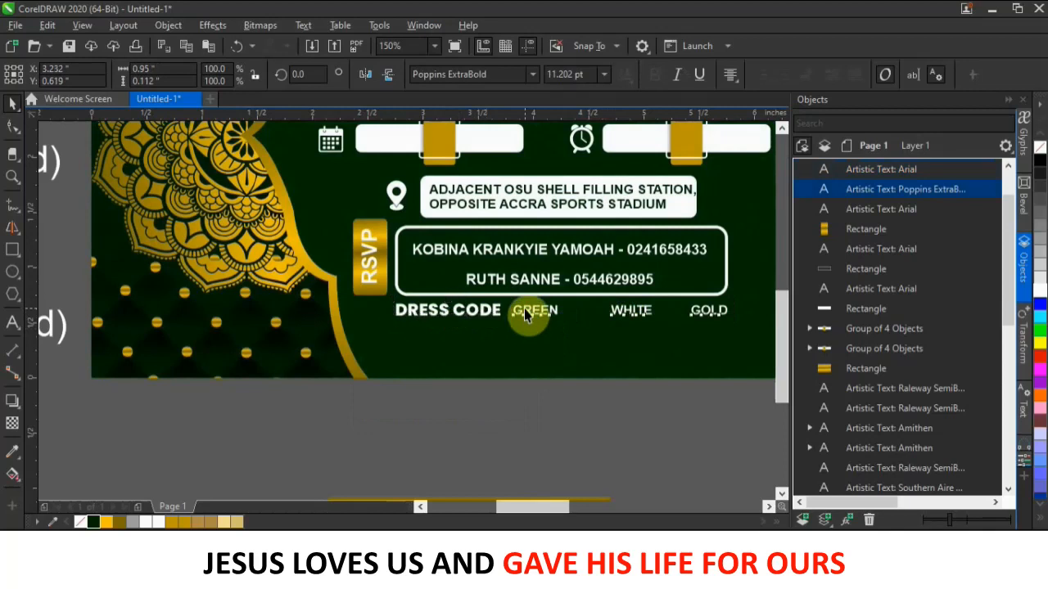
- Draw a small rectangle about 0.09 by 0.08 inches right after GREEN in the dress code row and give it a 0.5 pt outline
{"action": "key", "text": "Escape"}
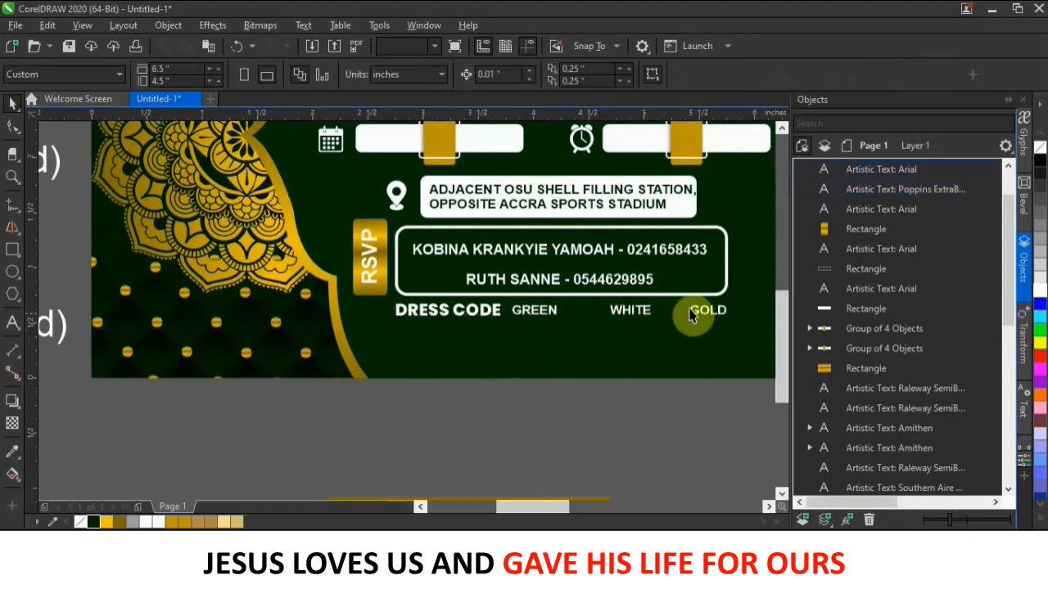
{"action": "scroll", "coordinate": [753, 297], "scroll_direction": "up", "scroll_amount": 3}
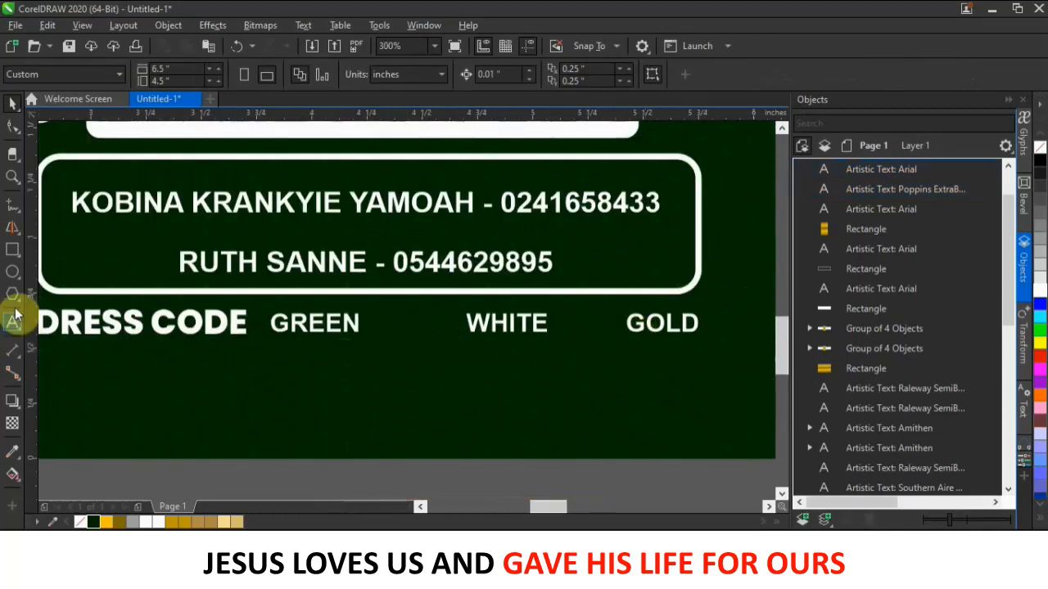
{"action": "left_click", "coordinate": [13, 252]}
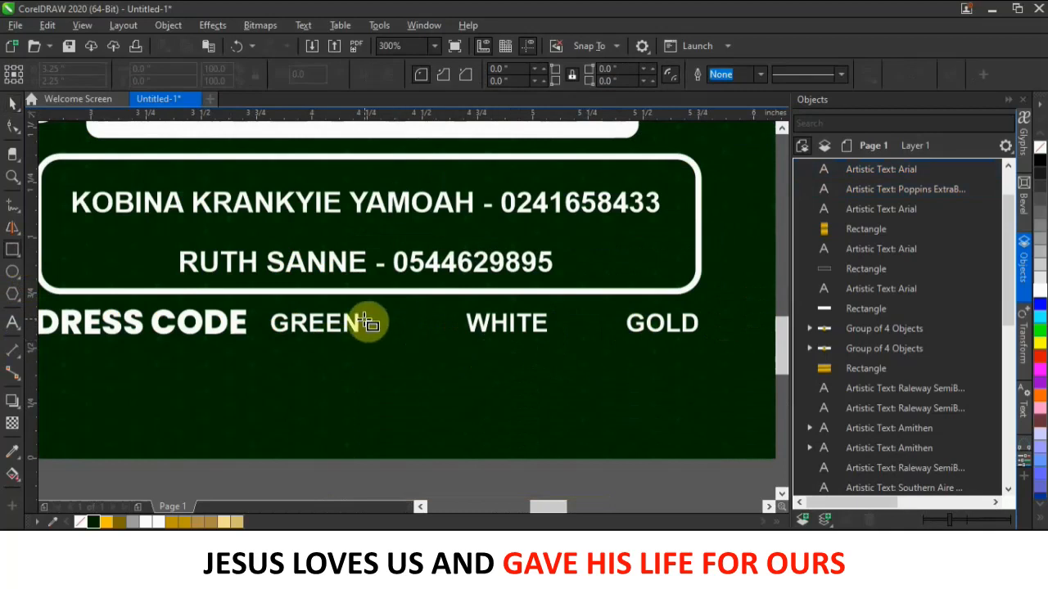
{"action": "left_click_drag", "start_coordinate": [366, 316], "coordinate": [386, 334]}
{"action": "left_click", "coordinate": [12, 106]}
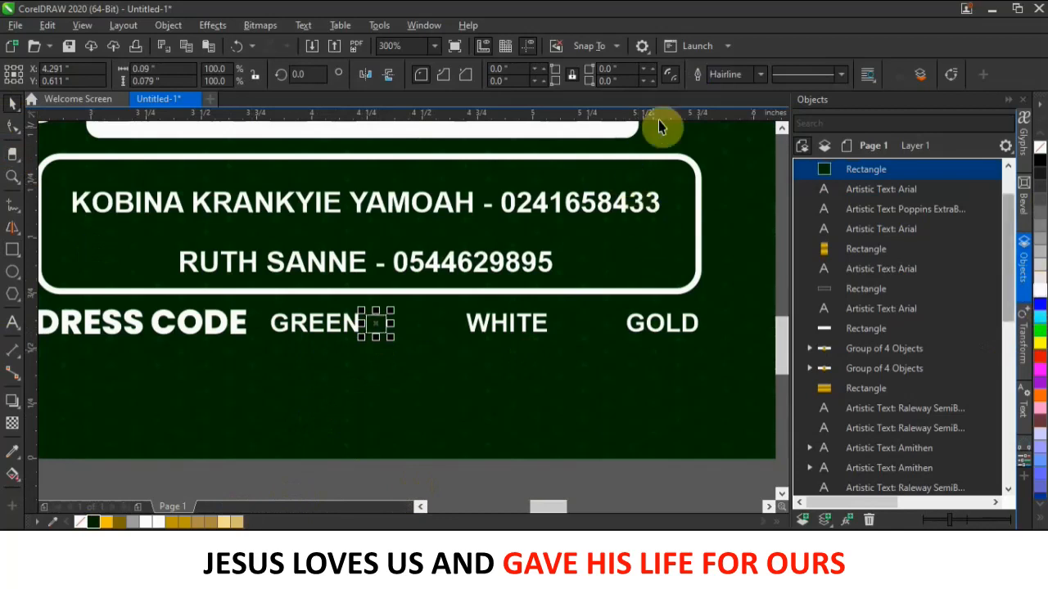
{"action": "left_click", "coordinate": [760, 75]}
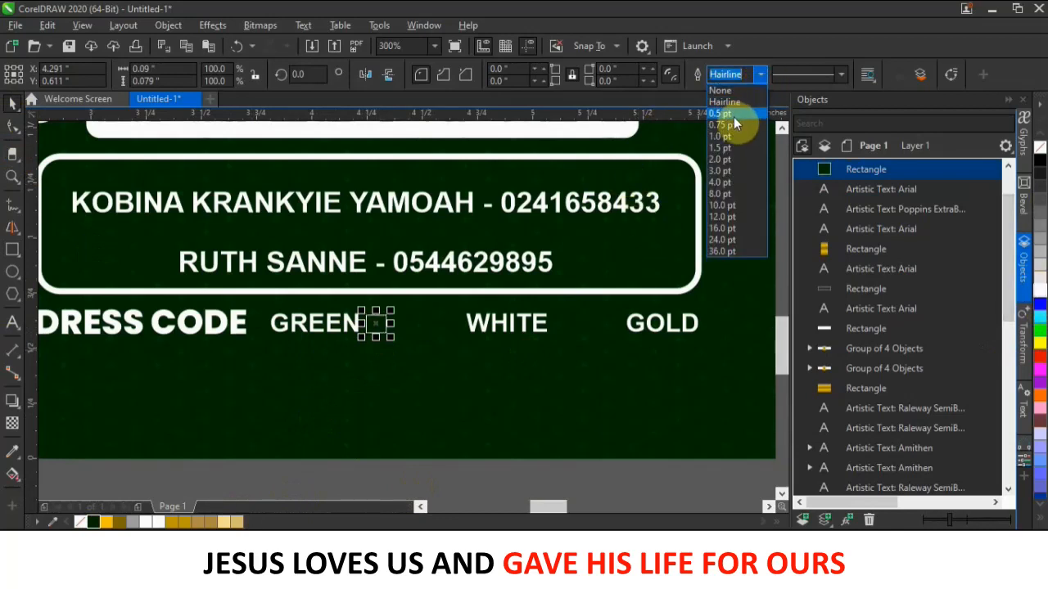
{"action": "left_click", "coordinate": [734, 117]}
{"action": "left_click", "coordinate": [434, 477]}
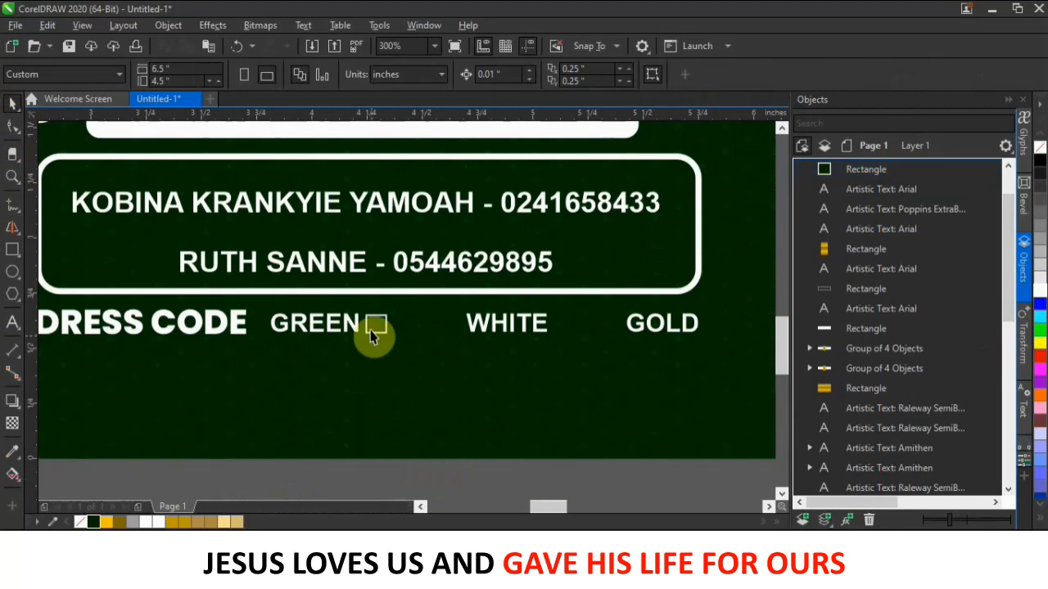
- Copy the small rectangle to the spots right after WHITE and GOLD and fill the copies white
{"action": "left_click_drag", "start_coordinate": [375, 326], "coordinate": [568, 332]}
{"action": "left_click", "coordinate": [613, 355]}
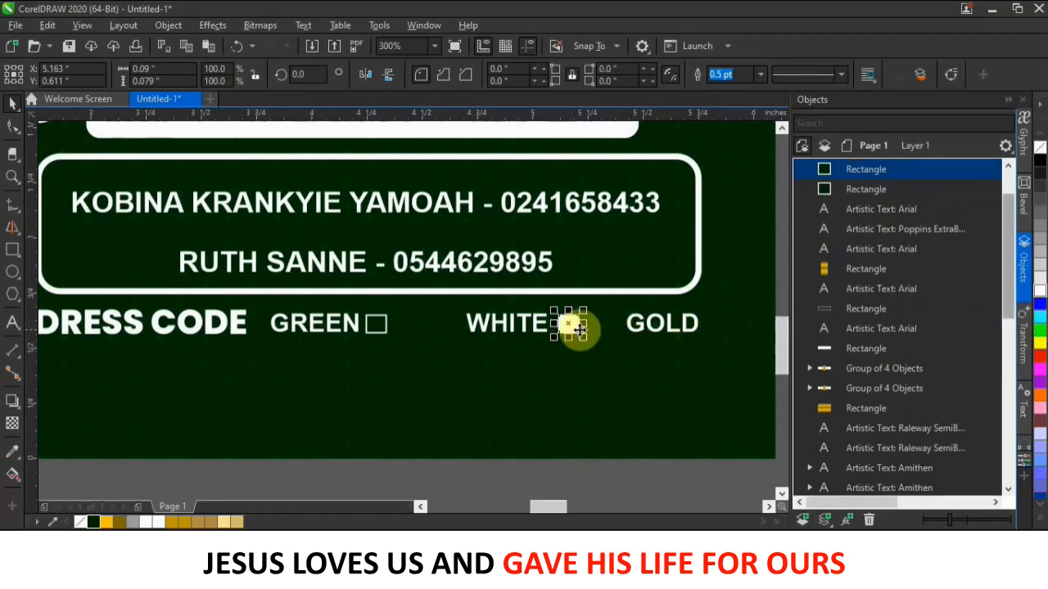
{"action": "left_click_drag", "start_coordinate": [573, 325], "coordinate": [720, 327]}
{"action": "left_click", "coordinate": [740, 349]}
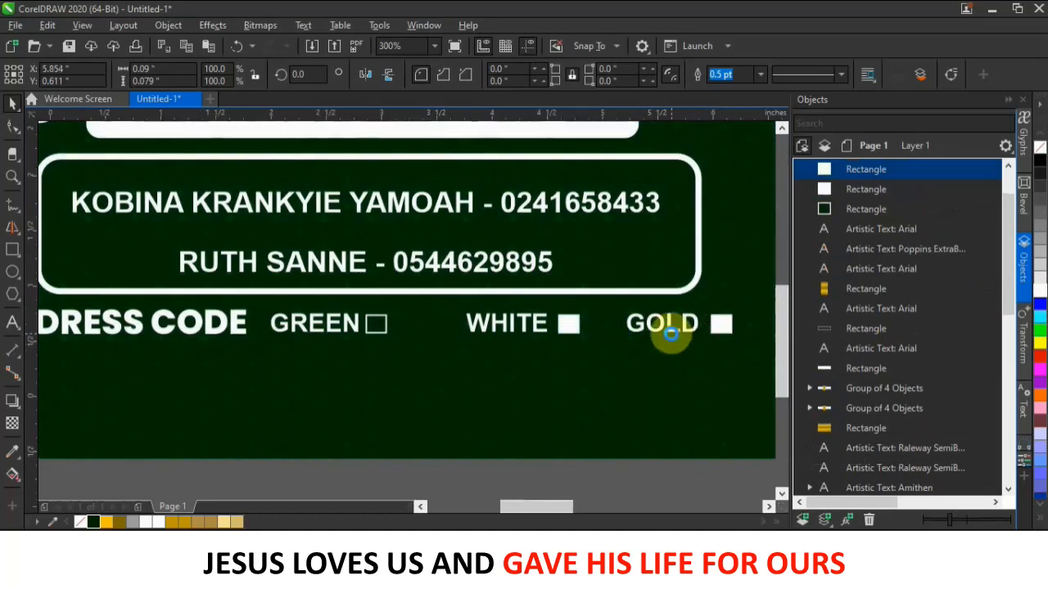
- Apply the RSVP rectangle's gold gradient fill to the small rectangle after GOLD
{"action": "scroll", "coordinate": [671, 332], "scroll_direction": "down", "scroll_amount": 2}
{"action": "left_click_drag", "start_coordinate": [343, 293], "coordinate": [701, 330]}
{"action": "left_click", "coordinate": [751, 378]}
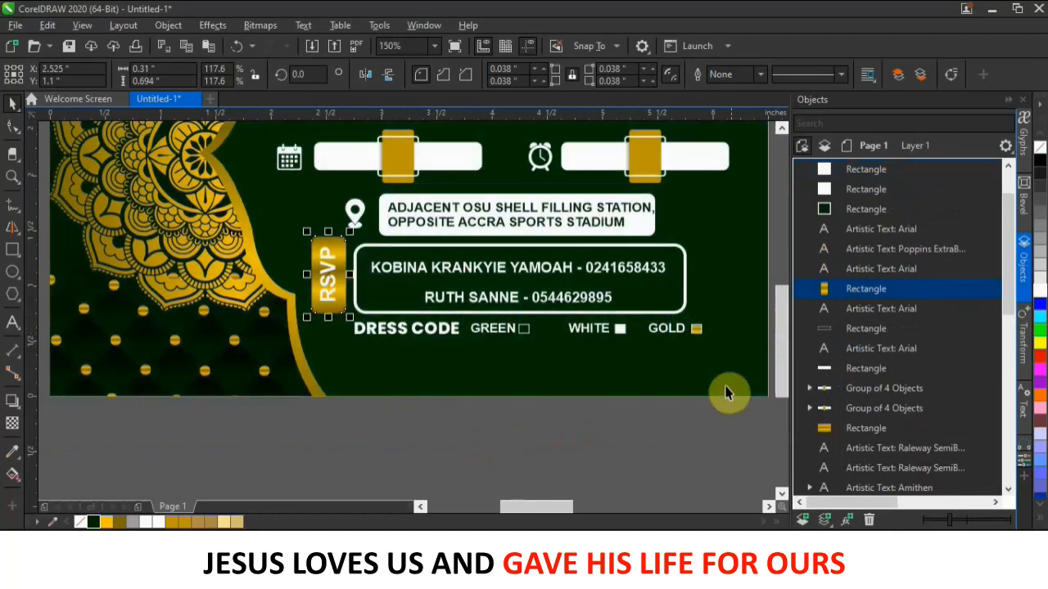
{"action": "left_click", "coordinate": [676, 458]}
{"action": "scroll", "coordinate": [697, 333], "scroll_direction": "up", "scroll_amount": 2}
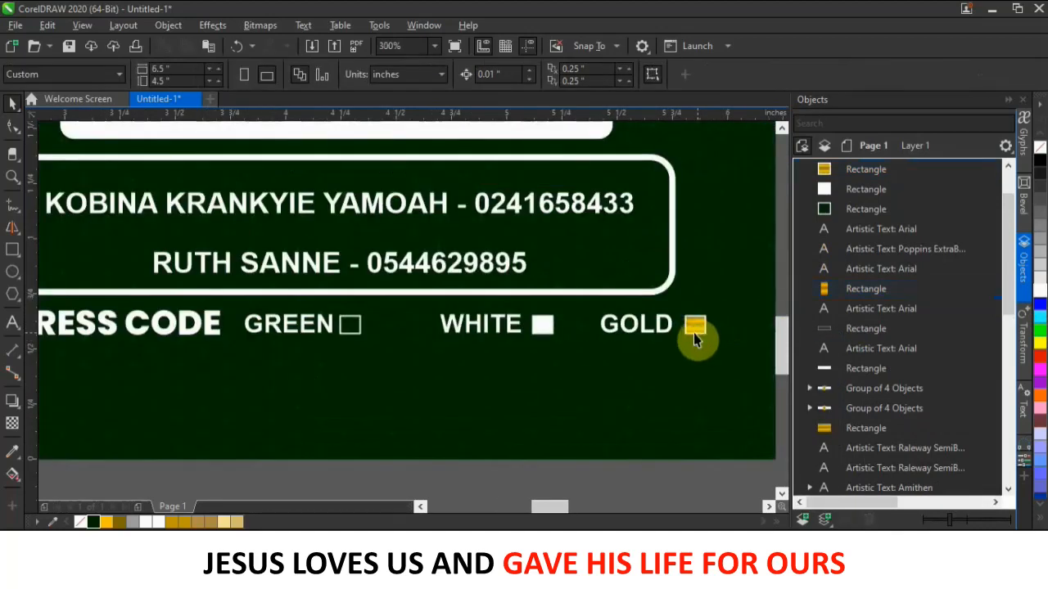
{"action": "scroll", "coordinate": [605, 332], "scroll_direction": "down", "scroll_amount": 2}
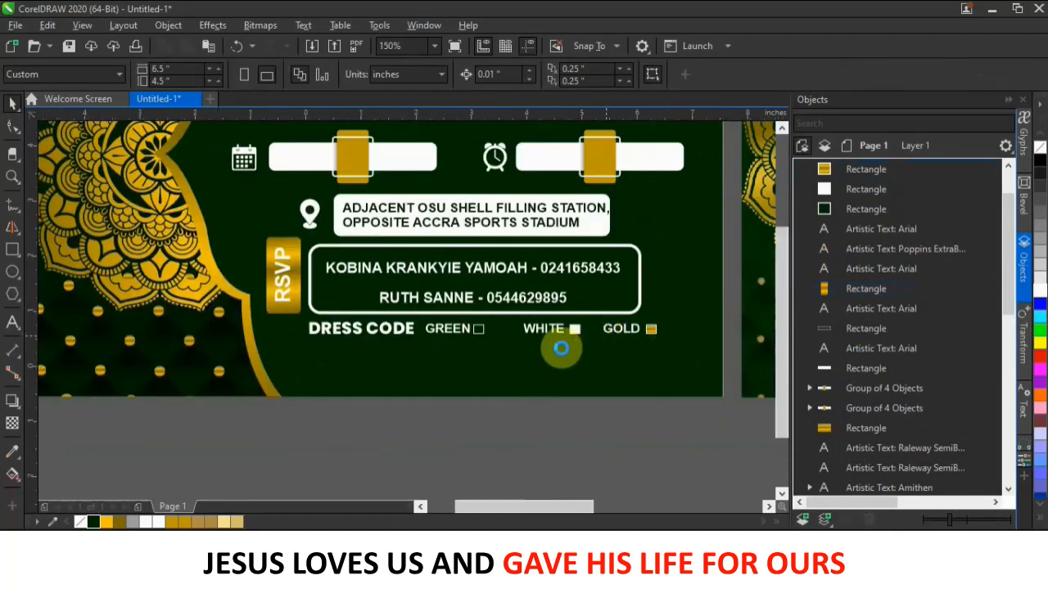
- Delete the reference text block beside the card and the spare gold gradient rectangle below it
{"action": "scroll", "coordinate": [550, 347], "scroll_direction": "down", "scroll_amount": 3}
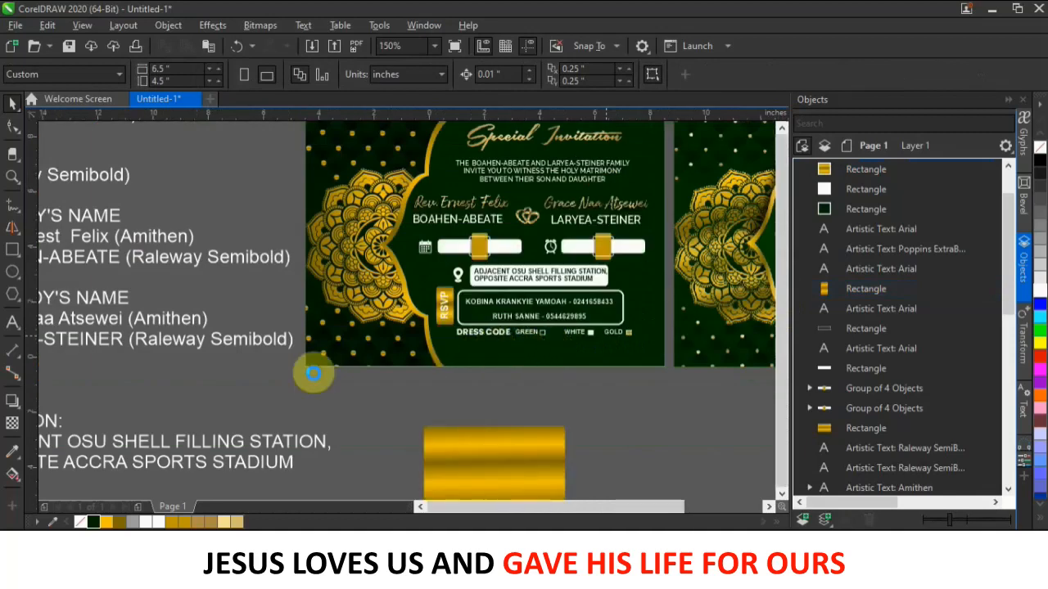
{"action": "scroll", "coordinate": [283, 352], "scroll_direction": "down", "scroll_amount": 1}
{"action": "left_click", "coordinate": [281, 348]}
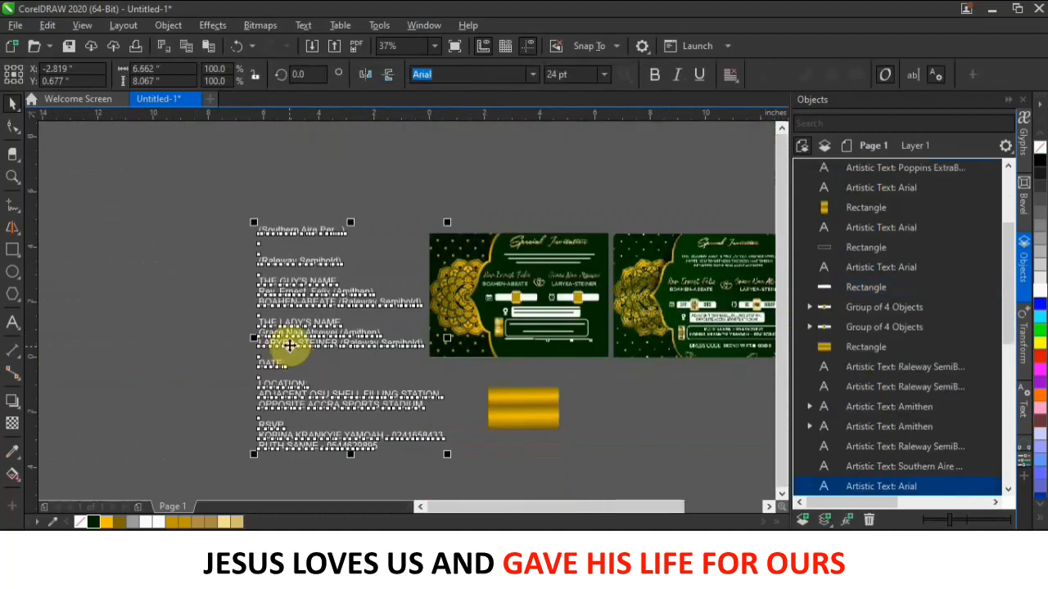
{"action": "key", "text": "Delete"}
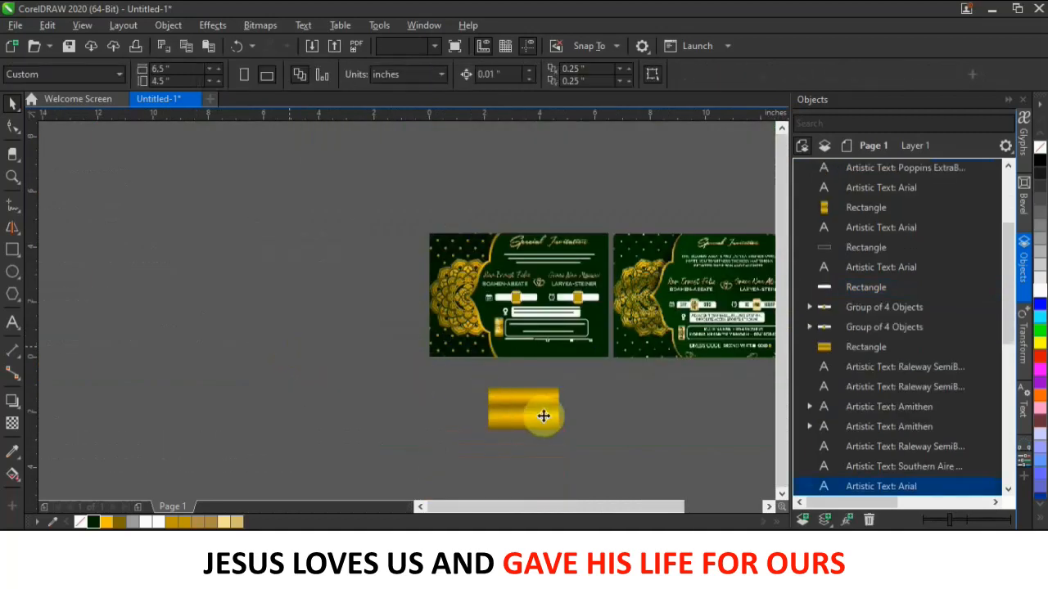
{"action": "left_click", "coordinate": [543, 416]}
{"action": "key", "text": "Delete"}
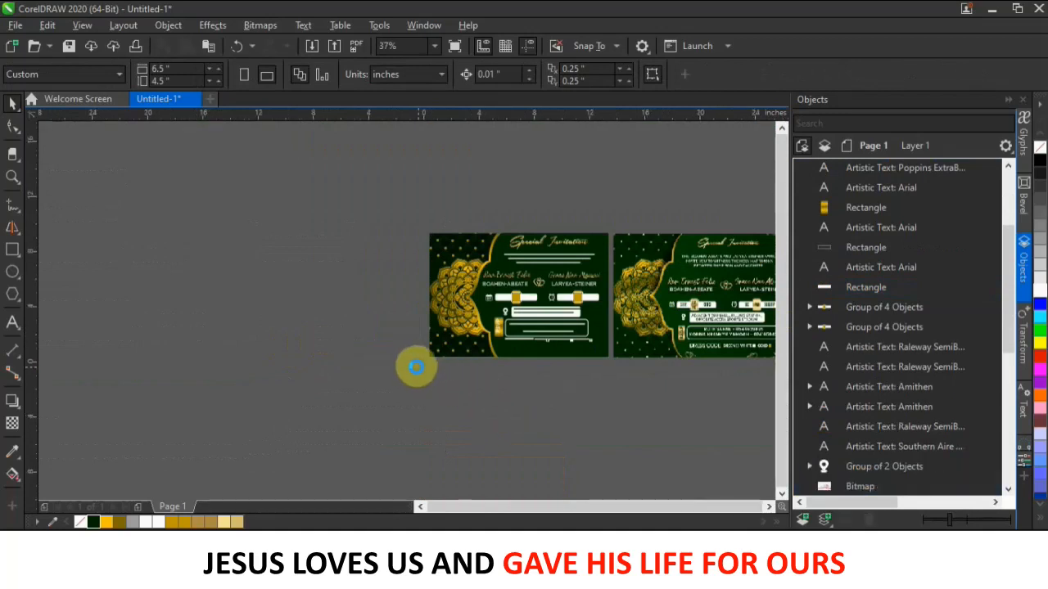
- Bring the red ribbon hearts image and a gold floral corner ornament close together just below the cards
{"action": "scroll", "coordinate": [416, 366], "scroll_direction": "down", "scroll_amount": 2}
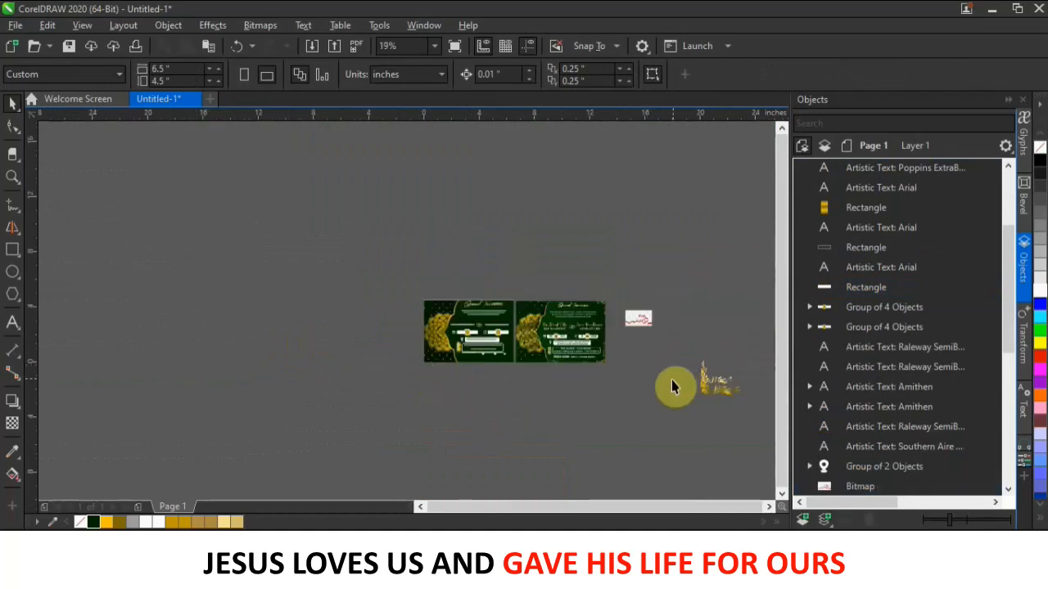
{"action": "left_click_drag", "start_coordinate": [701, 379], "coordinate": [487, 391]}
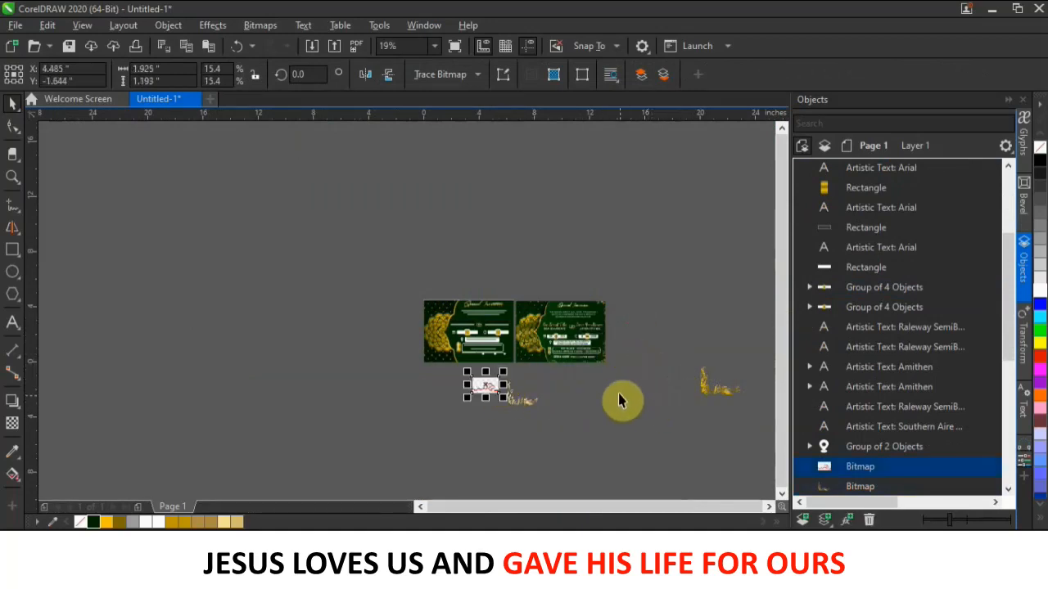
{"action": "scroll", "coordinate": [515, 413], "scroll_direction": "up", "scroll_amount": 4}
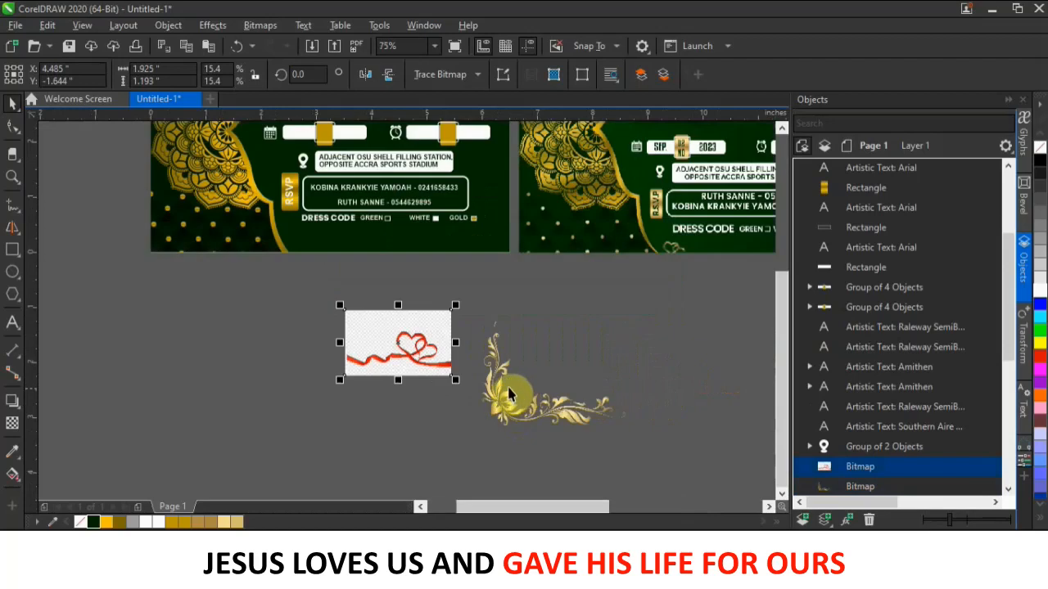
{"action": "left_click_drag", "start_coordinate": [504, 397], "coordinate": [505, 366]}
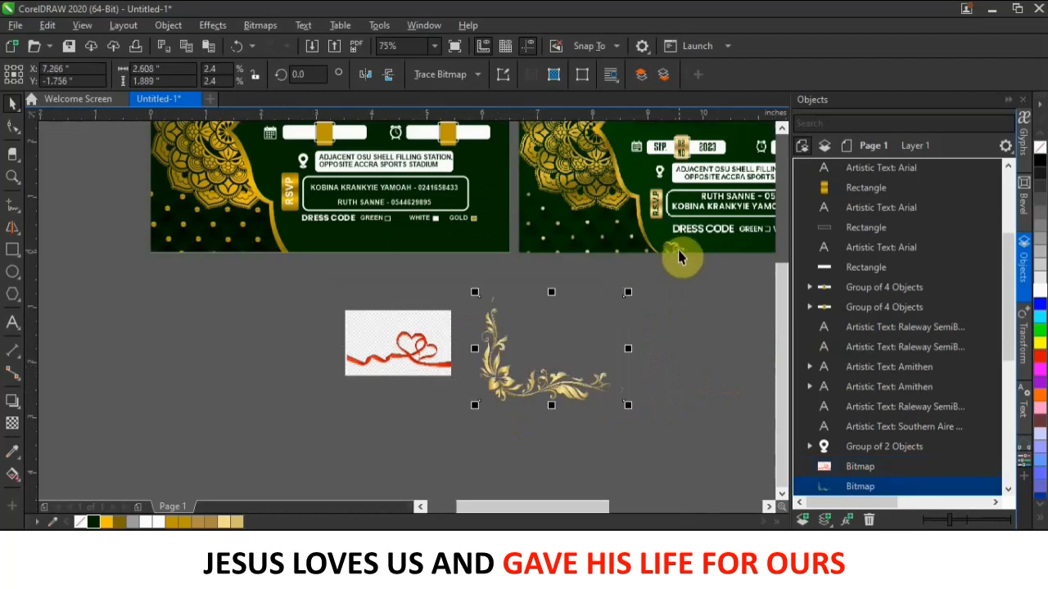
{"action": "left_click_drag", "start_coordinate": [581, 504], "coordinate": [628, 497]}
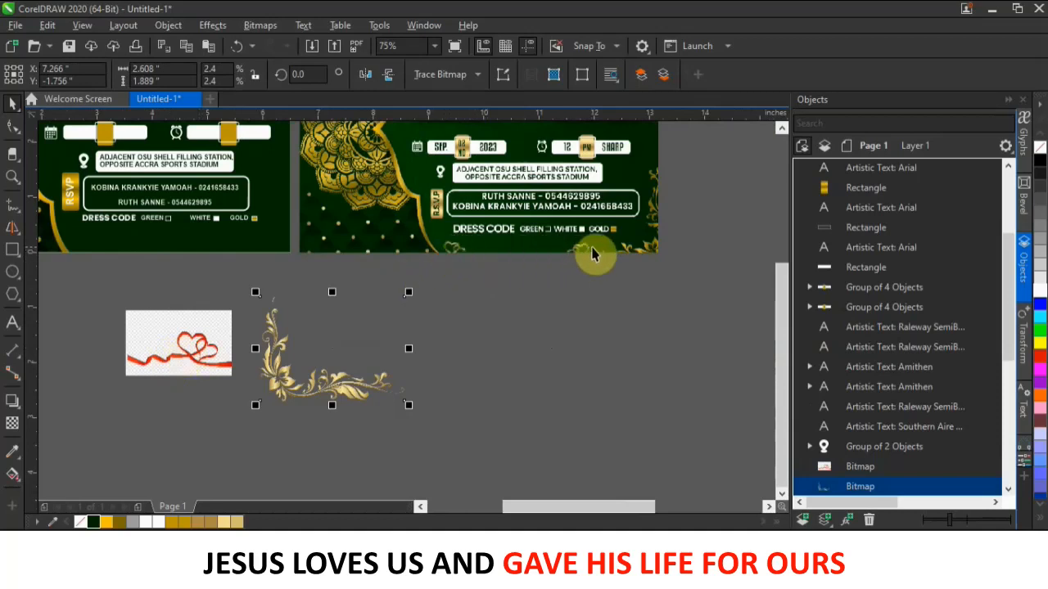
- Convert the ribbon hearts image to 1-bit black and white using the Line Art method with a threshold of 222
{"action": "left_click", "coordinate": [202, 351]}
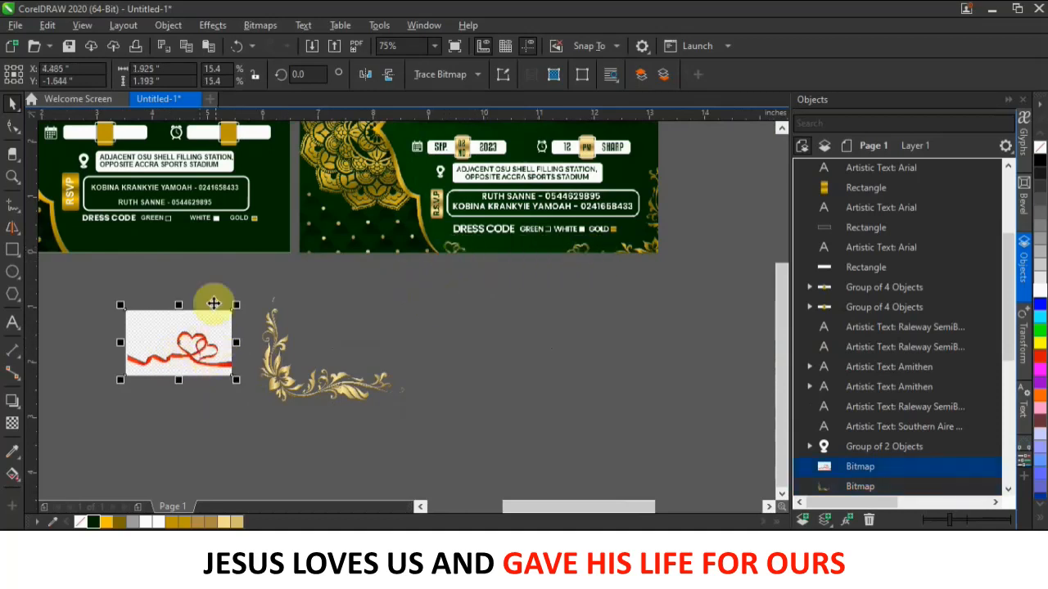
{"action": "left_click", "coordinate": [270, 25]}
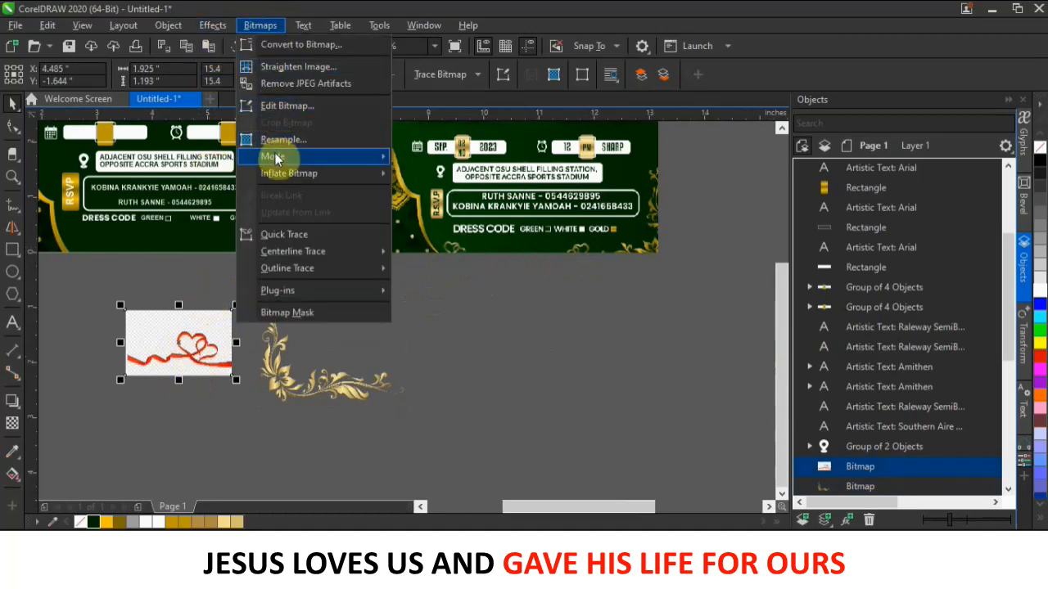
{"action": "mouse_move", "coordinate": [277, 157]}
{"action": "left_click", "coordinate": [446, 164]}
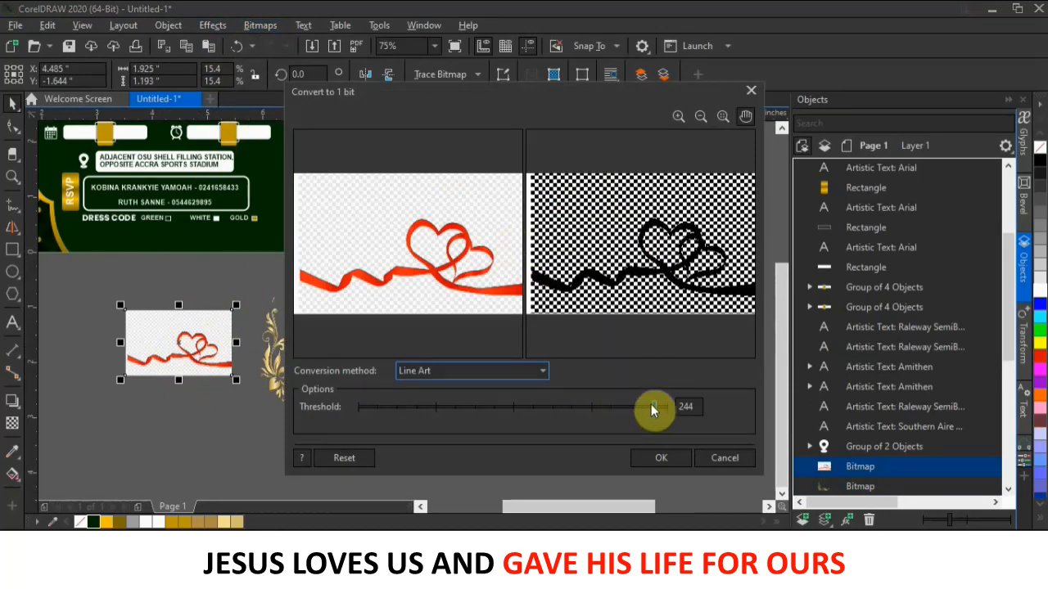
{"action": "left_click_drag", "start_coordinate": [647, 405], "coordinate": [602, 407]}
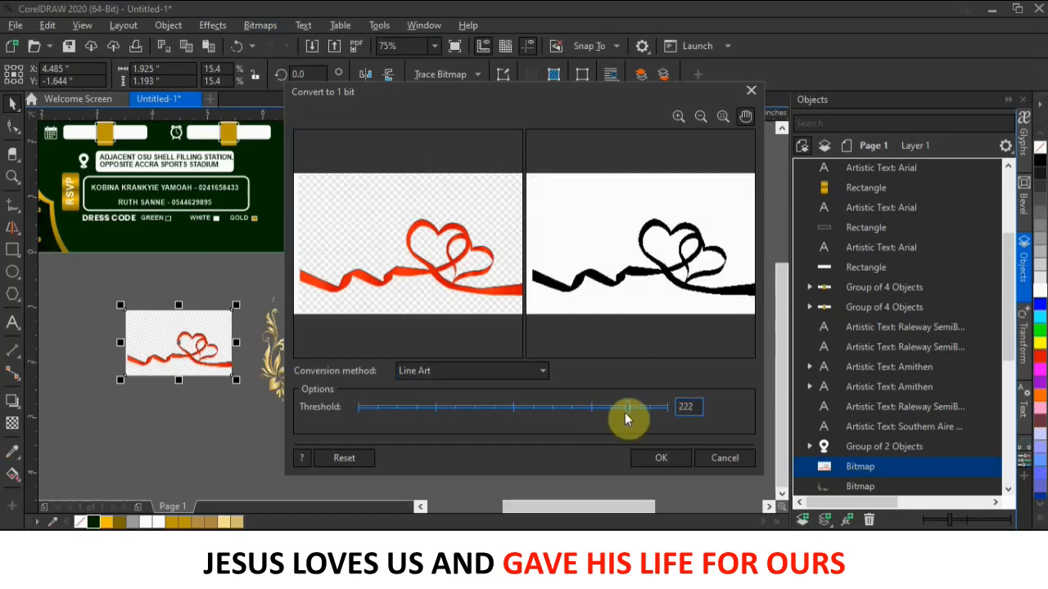
{"action": "left_click", "coordinate": [650, 459]}
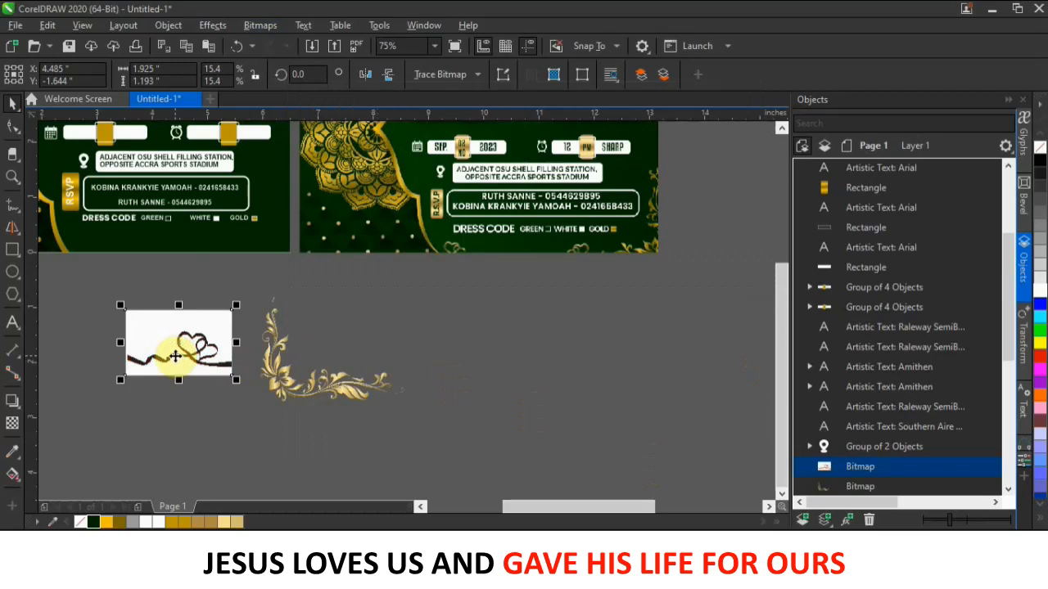
- Outline-trace the ribbon hearts bitmap as Line art with the background colour removed, move the trace aside and delete the original bitmap
{"action": "left_click", "coordinate": [478, 75]}
{"action": "left_click", "coordinate": [622, 126]}
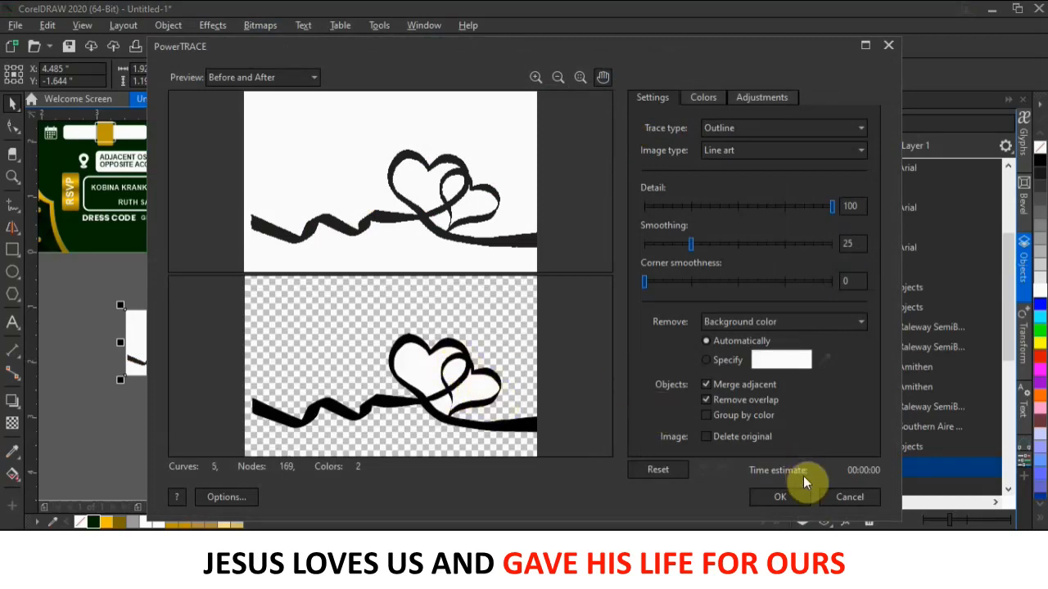
{"action": "left_click", "coordinate": [788, 497]}
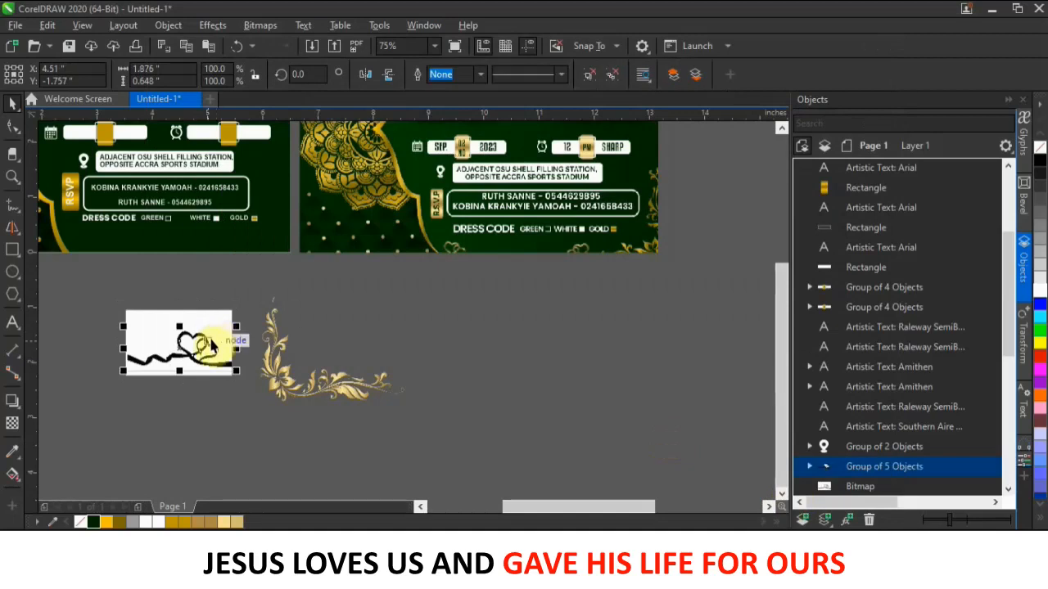
{"action": "mouse_move", "coordinate": [211, 346]}
{"action": "left_mouse_down"}
{"action": "mouse_move", "coordinate": [456, 314]}
{"action": "mouse_move", "coordinate": [461, 323]}
{"action": "left_mouse_up"}
{"action": "left_click", "coordinate": [206, 350]}
{"action": "key", "text": "Delete"}
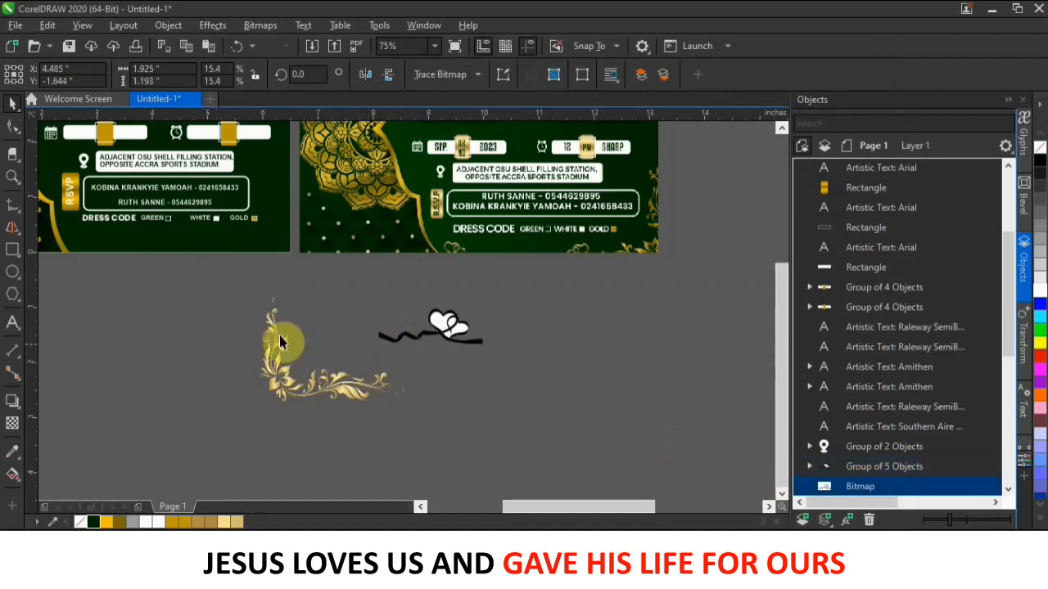
- Ungroup the traced ribbon hearts and delete the white shapes inside them, keeping only the black ribbon curve
{"action": "left_click", "coordinate": [436, 328]}
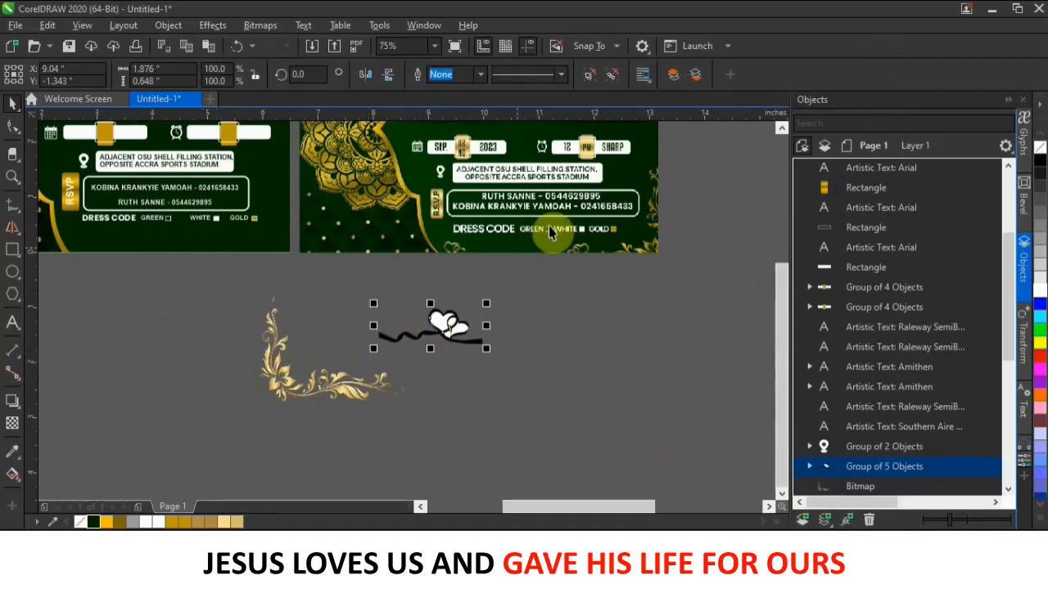
{"action": "left_click", "coordinate": [614, 74]}
{"action": "left_click", "coordinate": [479, 341]}
{"action": "left_click_drag", "start_coordinate": [459, 333], "coordinate": [595, 324]}
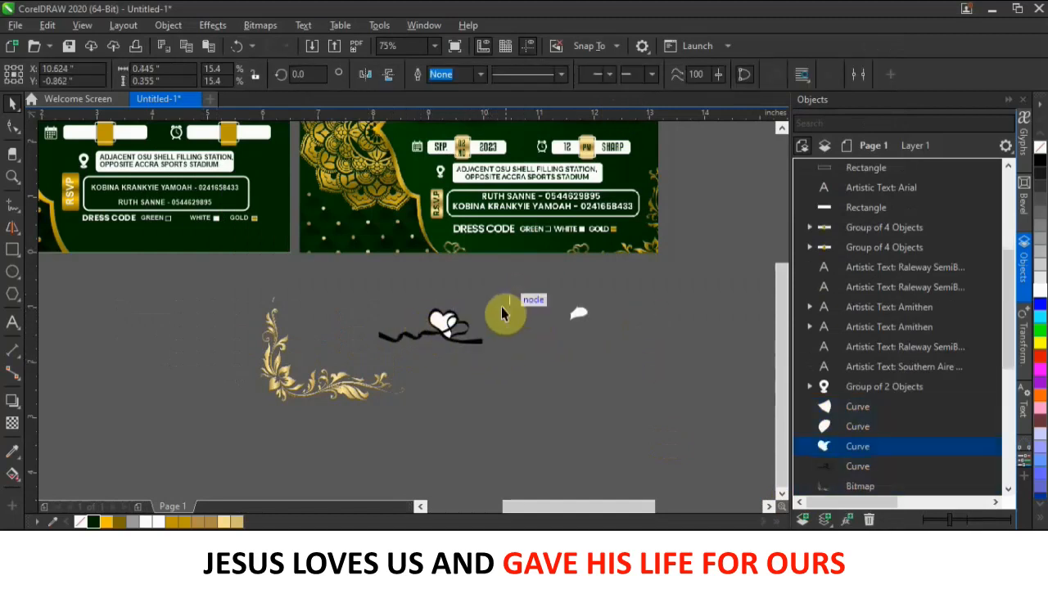
{"action": "key", "text": "Delete"}
{"action": "left_click", "coordinate": [448, 334]}
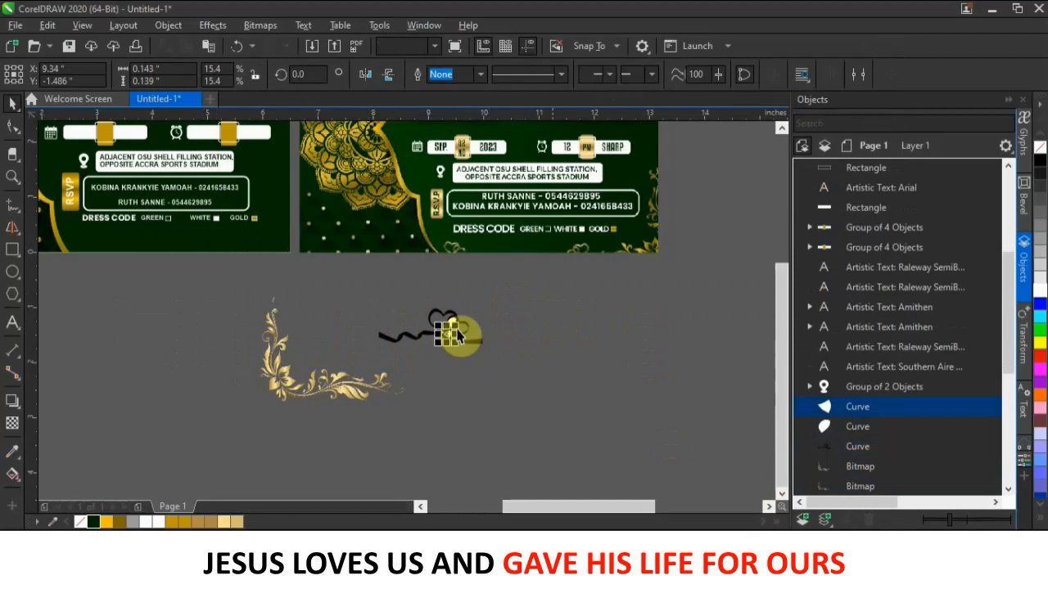
{"action": "key", "text": "Delete"}
{"action": "scroll", "coordinate": [455, 322], "scroll_direction": "up", "scroll_amount": 2}
{"action": "left_click", "coordinate": [440, 330]}
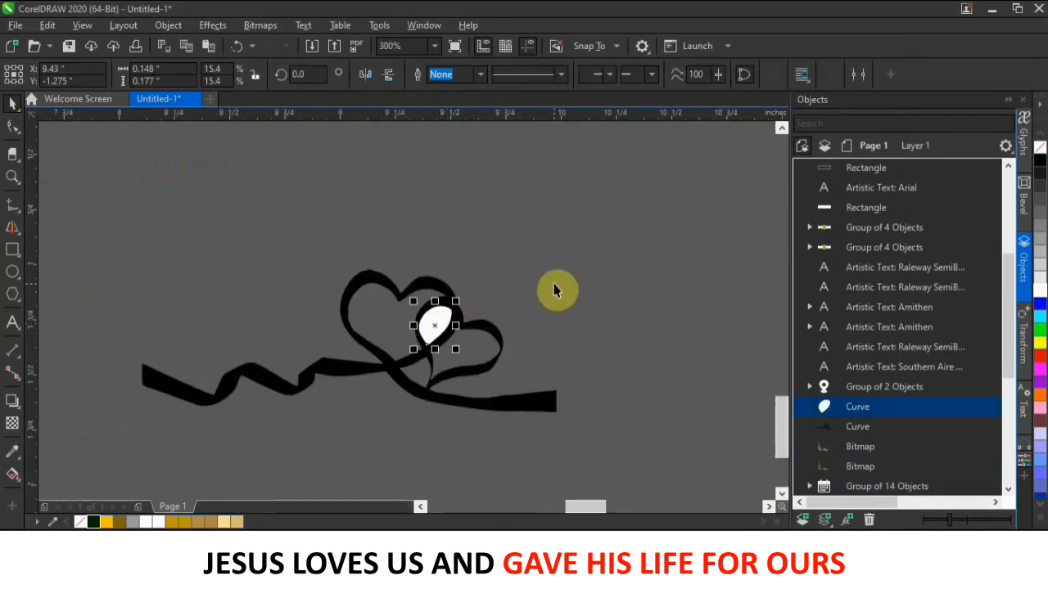
{"action": "key", "text": "Delete"}
- Move the black ribbon hearts curve closer to the gold floral corner ornament below the cards
{"action": "scroll", "coordinate": [487, 325], "scroll_direction": "down", "scroll_amount": 1}
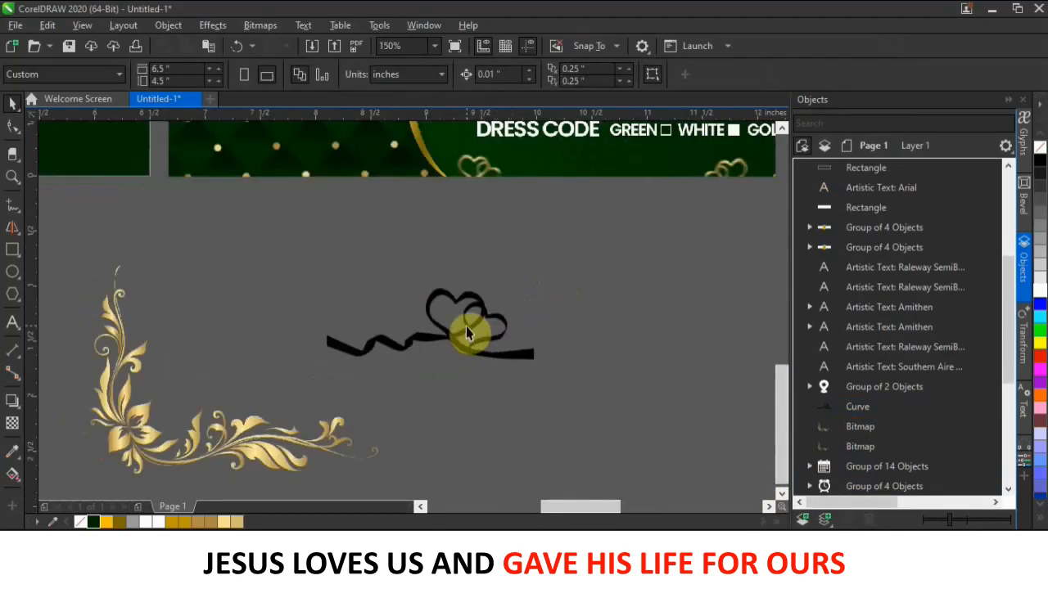
{"action": "left_click", "coordinate": [467, 331]}
{"action": "scroll", "coordinate": [591, 268], "scroll_direction": "down", "scroll_amount": 1}
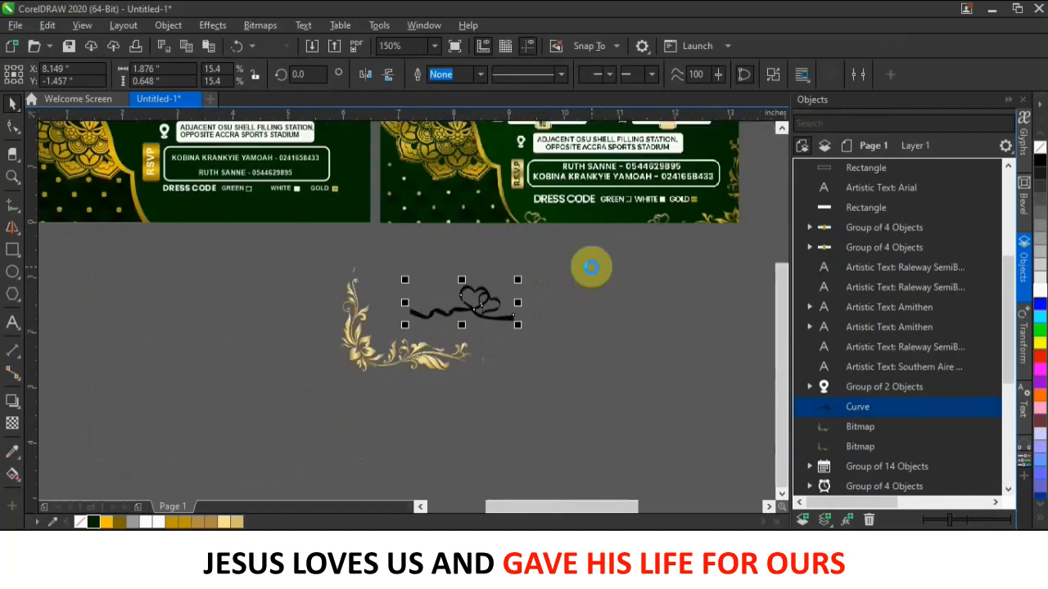
{"action": "scroll", "coordinate": [591, 267], "scroll_direction": "down", "scroll_amount": 1}
{"action": "scroll", "coordinate": [578, 274], "scroll_direction": "down", "scroll_amount": 1}
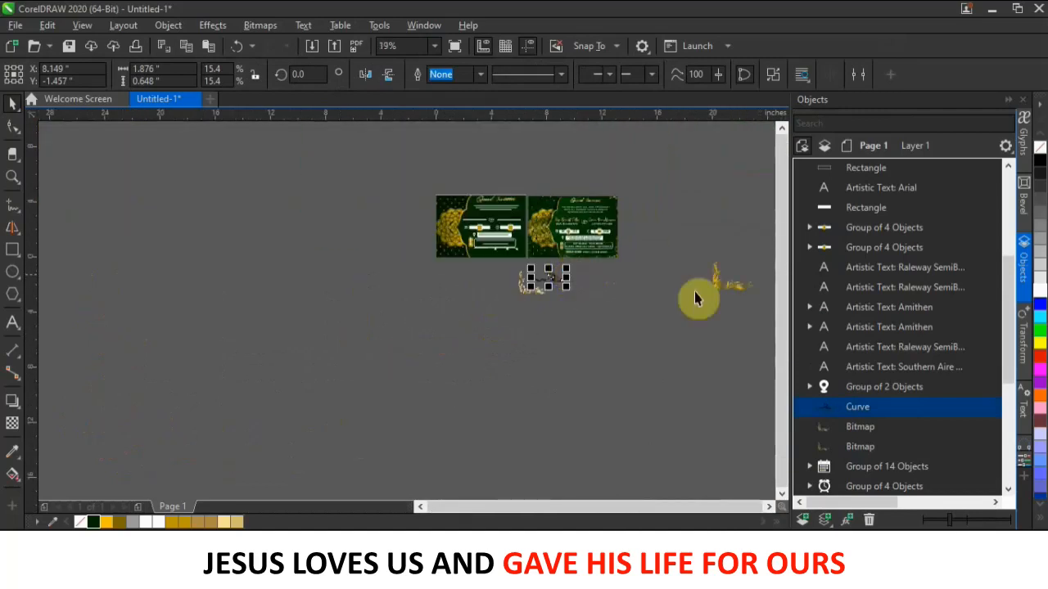
- Copy the gold gradient fill of the GOLD dress code swatch onto the black ribbon hearts curve
{"action": "scroll", "coordinate": [603, 270], "scroll_direction": "up", "scroll_amount": 2}
{"action": "scroll", "coordinate": [603, 273], "scroll_direction": "down", "scroll_amount": 1}
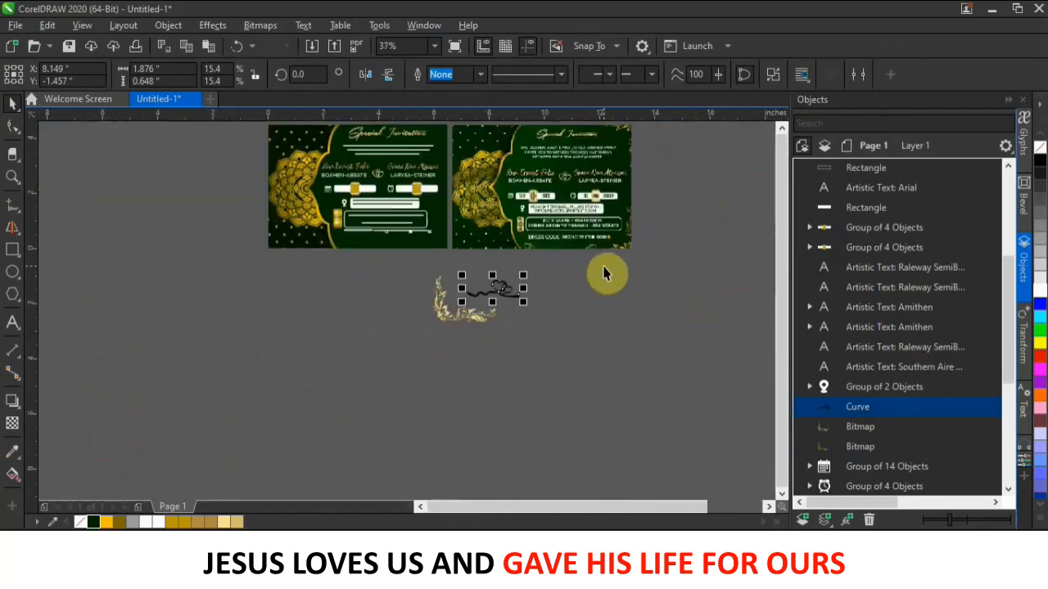
{"action": "scroll", "coordinate": [471, 275], "scroll_direction": "up", "scroll_amount": 2}
{"action": "scroll", "coordinate": [466, 278], "scroll_direction": "down", "scroll_amount": 2}
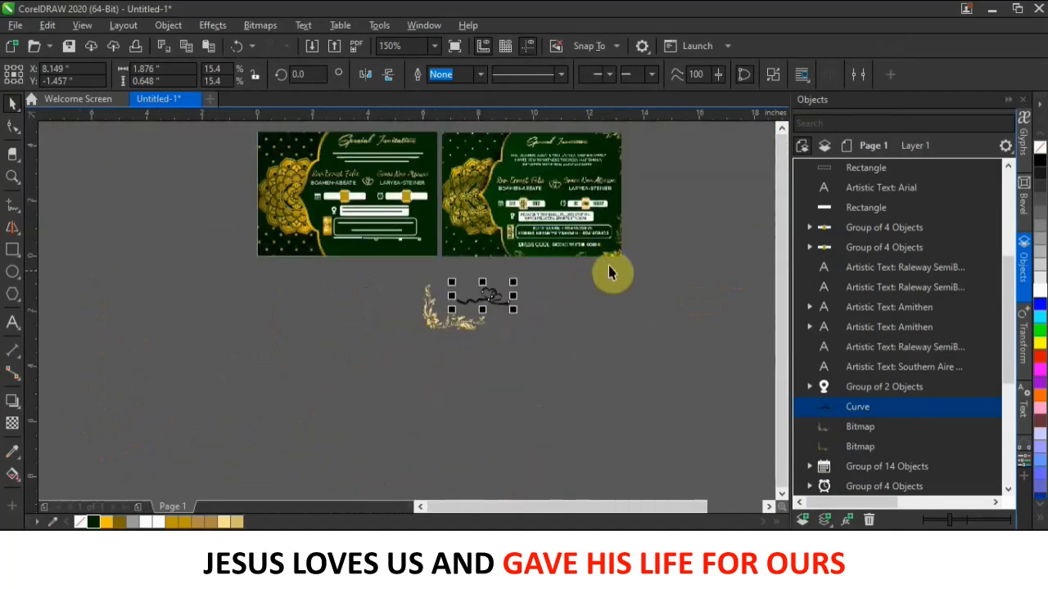
{"action": "scroll", "coordinate": [416, 239], "scroll_direction": "up", "scroll_amount": 2}
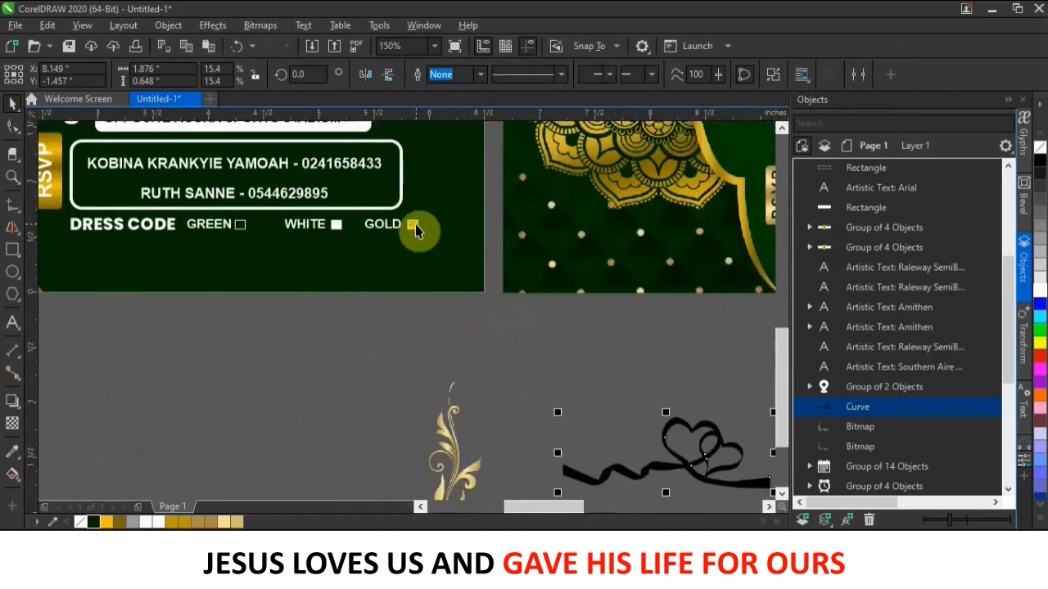
{"action": "left_click", "coordinate": [413, 227]}
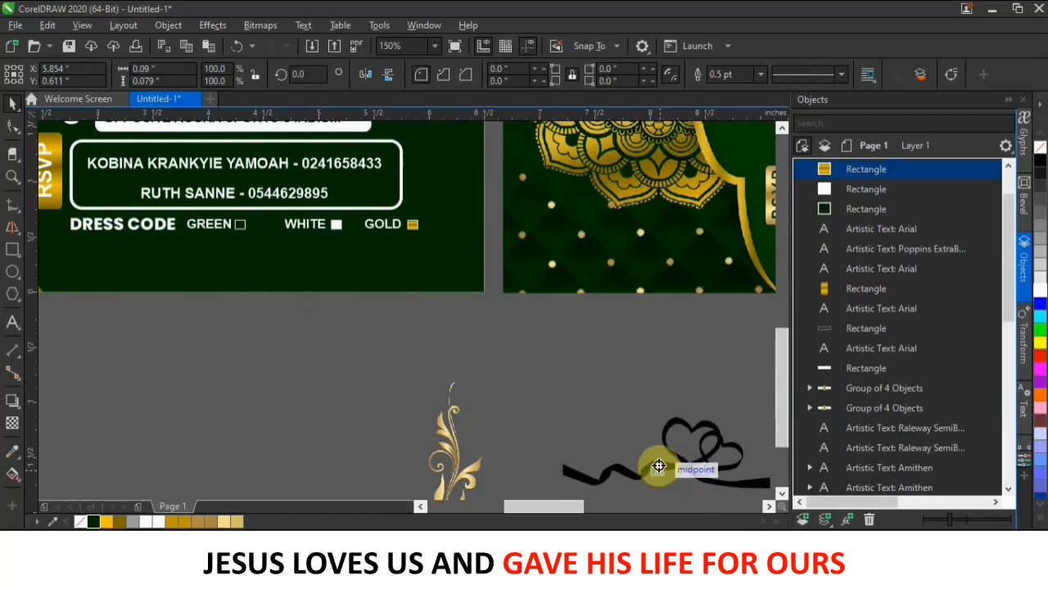
{"action": "right_click", "coordinate": [659, 466]}
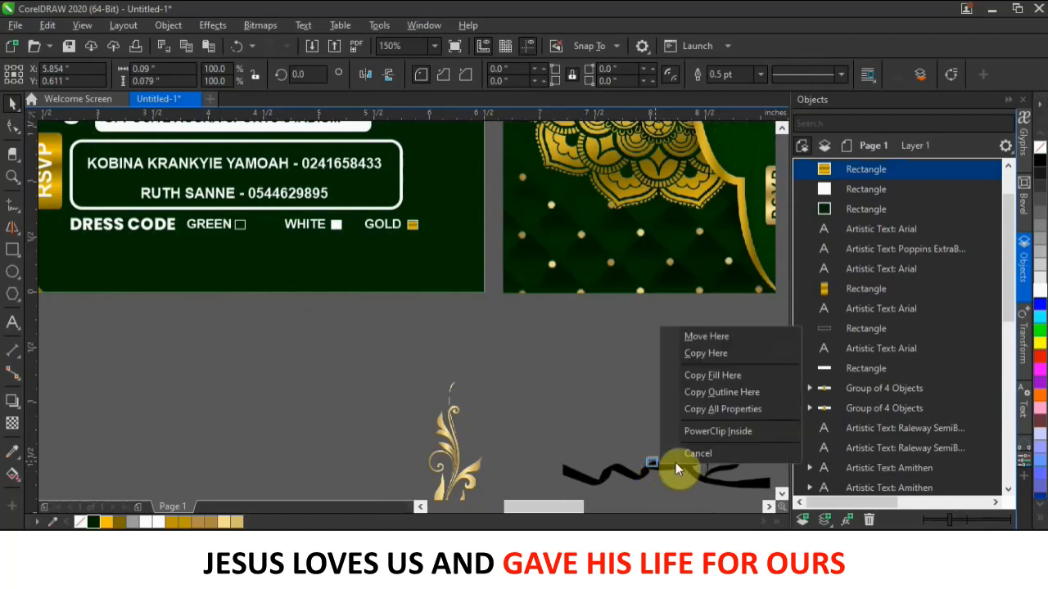
{"action": "left_click", "coordinate": [737, 378]}
- Move the gold ribbon hearts below the first card and scale them down to about 0.72 by 0.25 inches
{"action": "left_click_drag", "start_coordinate": [692, 471], "coordinate": [292, 368]}
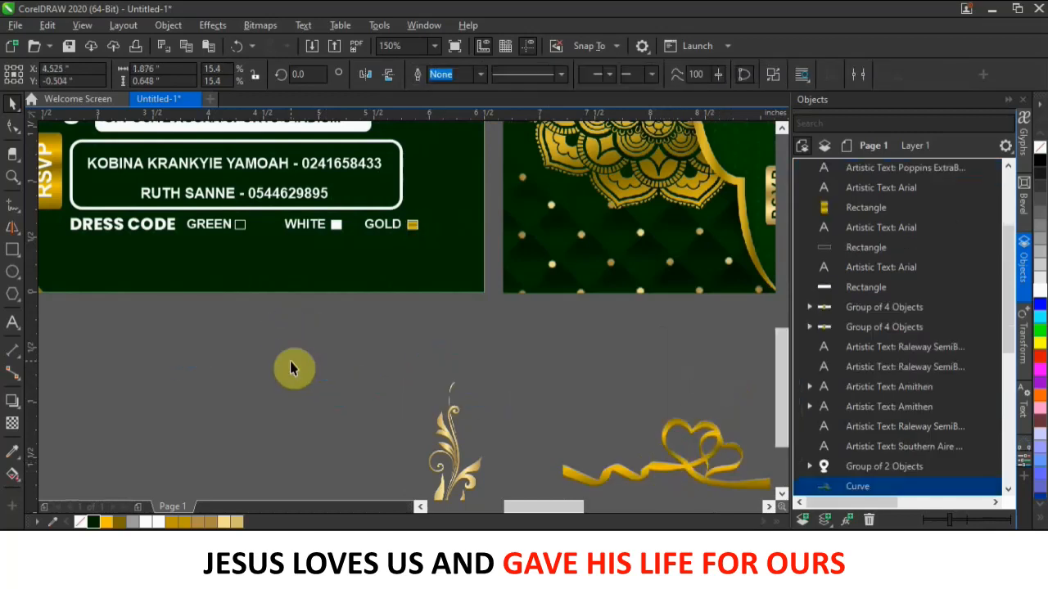
{"action": "left_click_drag", "start_coordinate": [379, 389], "coordinate": [250, 358]}
{"action": "scroll", "coordinate": [427, 351], "scroll_direction": "down", "scroll_amount": 1}
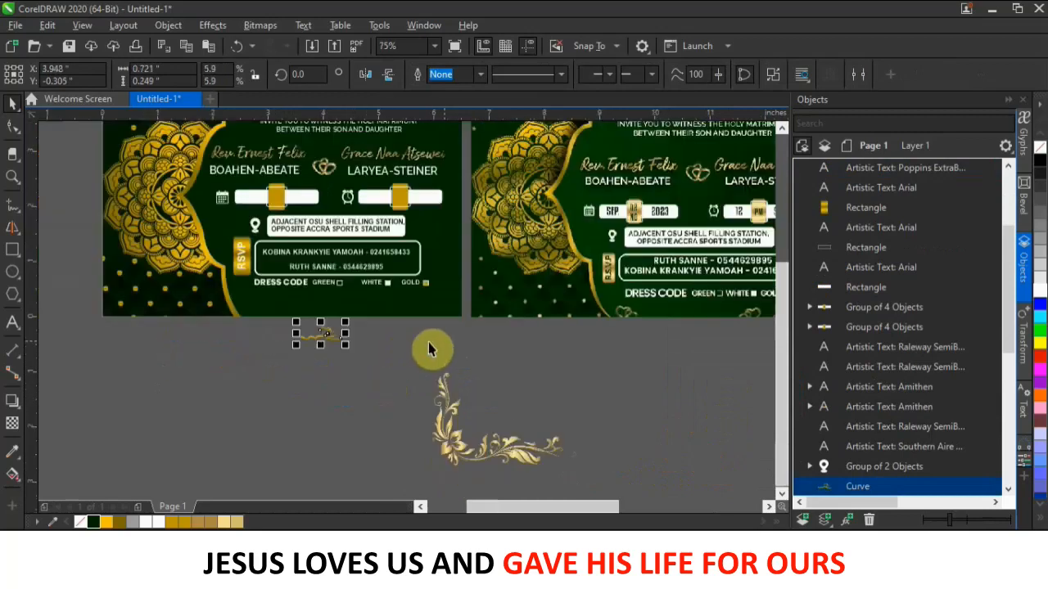
- Duplicate the ribbon hearts at about 0.60 by 0.21 inches and PowerClip the copy into the card background at the gold curve's lower end
{"action": "scroll", "coordinate": [329, 349], "scroll_direction": "up", "scroll_amount": 1}
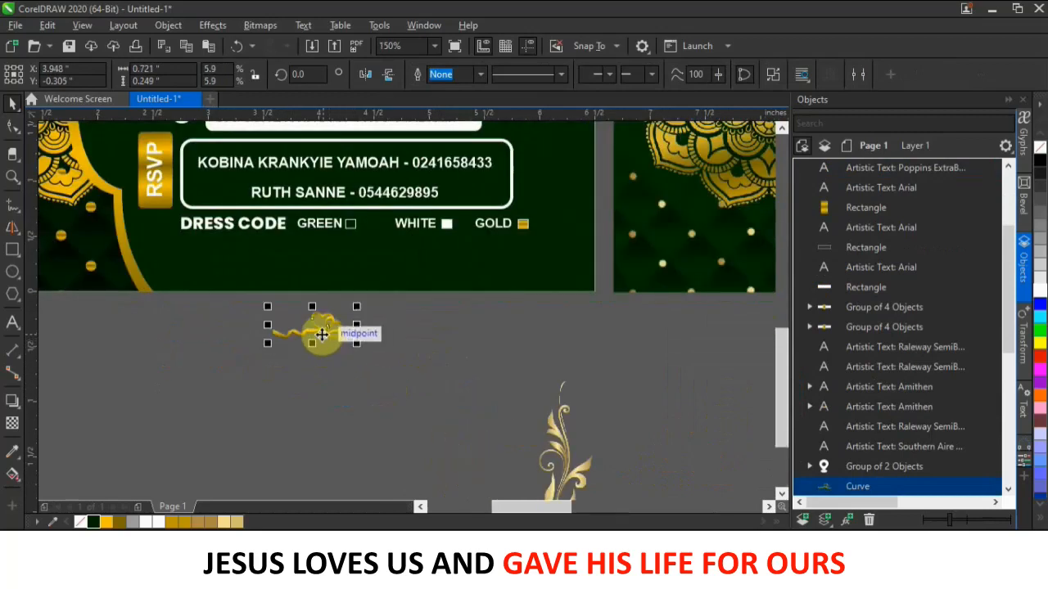
{"action": "left_click_drag", "start_coordinate": [321, 334], "coordinate": [193, 284]}
{"action": "left_click", "coordinate": [220, 358]}
{"action": "left_click", "coordinate": [235, 368]}
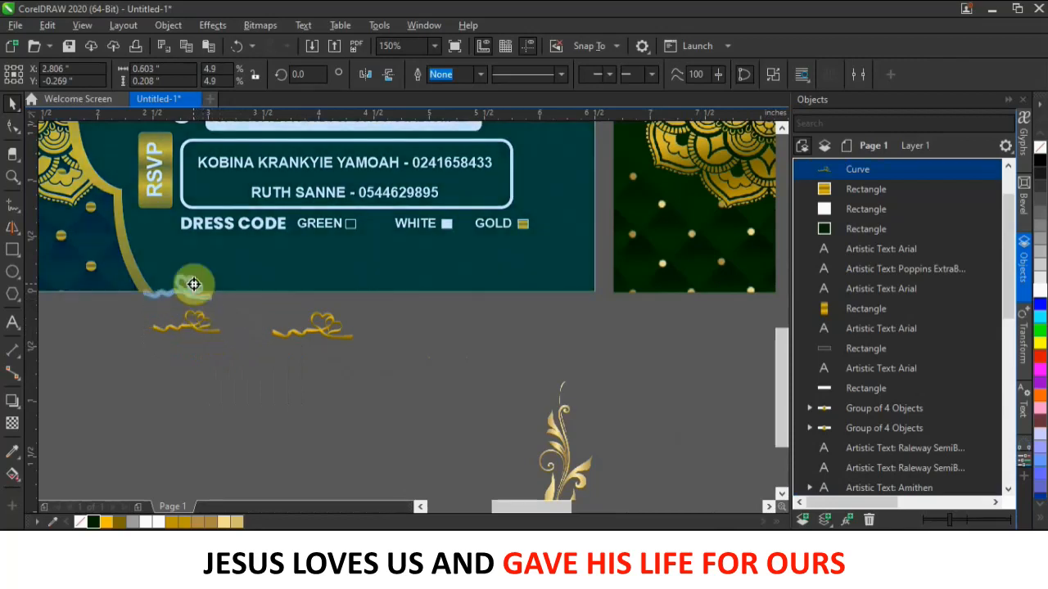
{"action": "left_click_drag", "start_coordinate": [194, 284], "coordinate": [194, 285]}
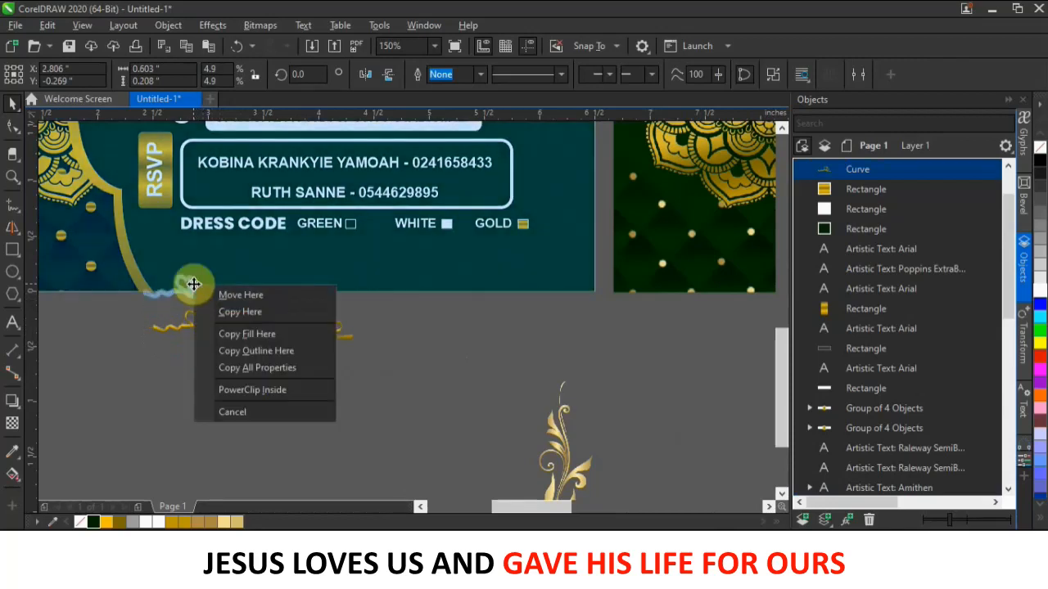
{"action": "left_click", "coordinate": [254, 390]}
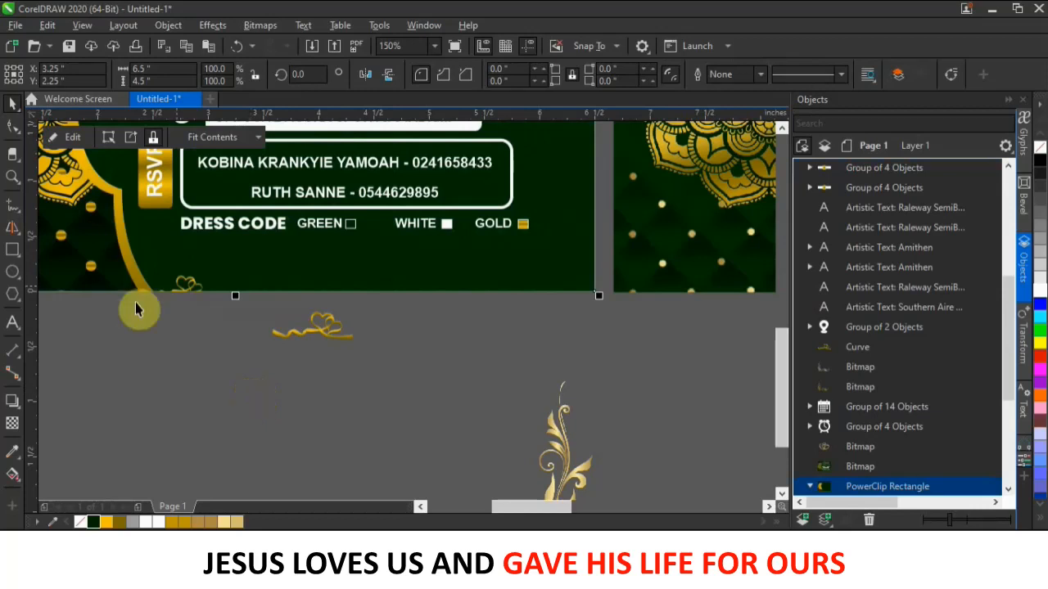
- Inside the card's PowerClip, copy the ribbon hearts along the bottom edge to near the lower-right corner, and finish editing the contents
{"action": "left_click", "coordinate": [191, 301]}
{"action": "left_click", "coordinate": [188, 291]}
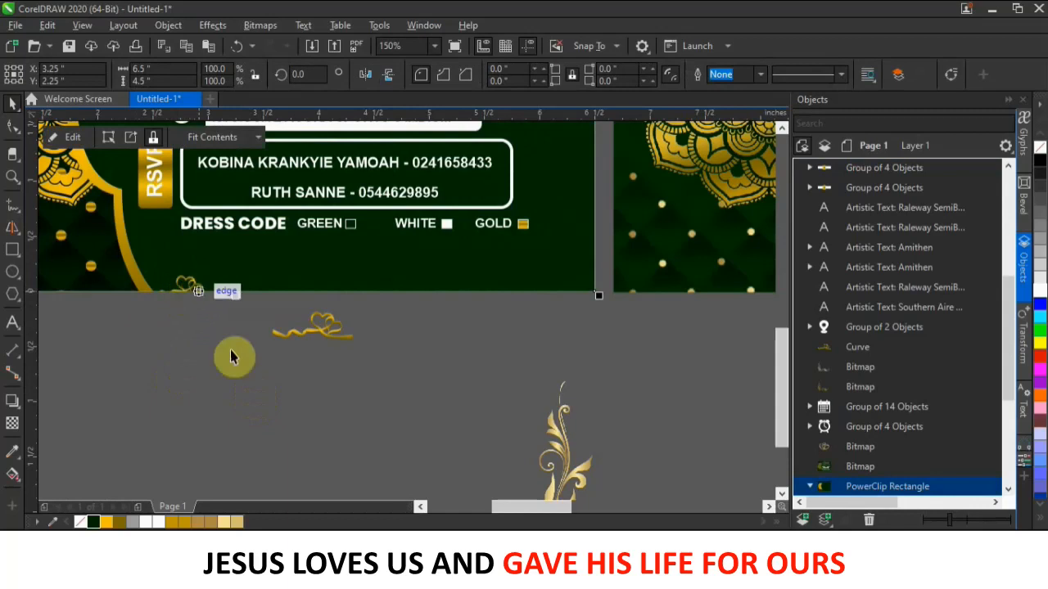
{"action": "double_click", "coordinate": [186, 284]}
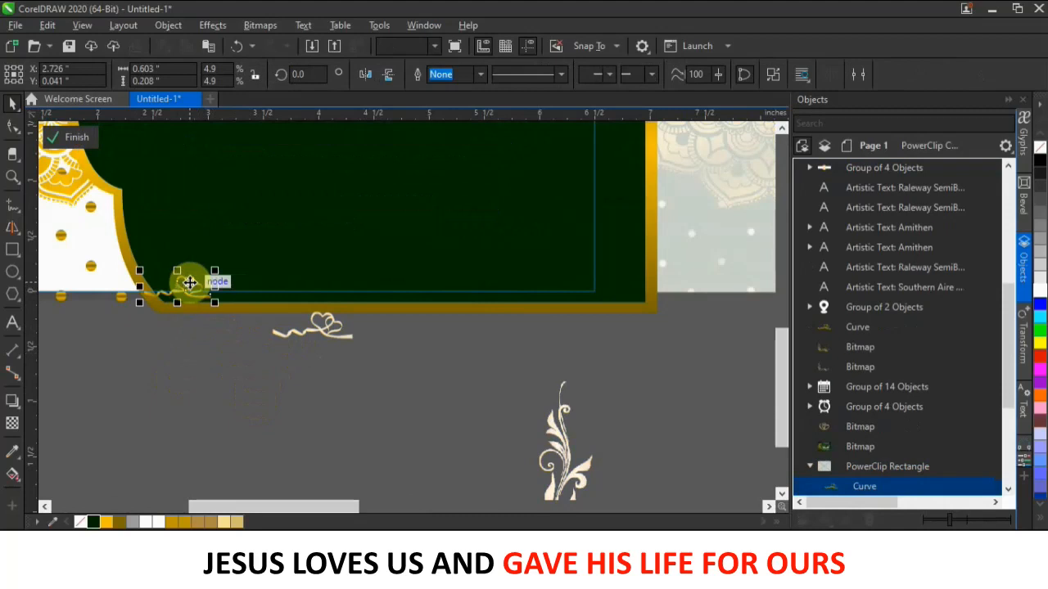
{"action": "left_click_drag", "start_coordinate": [187, 283], "coordinate": [484, 289]}
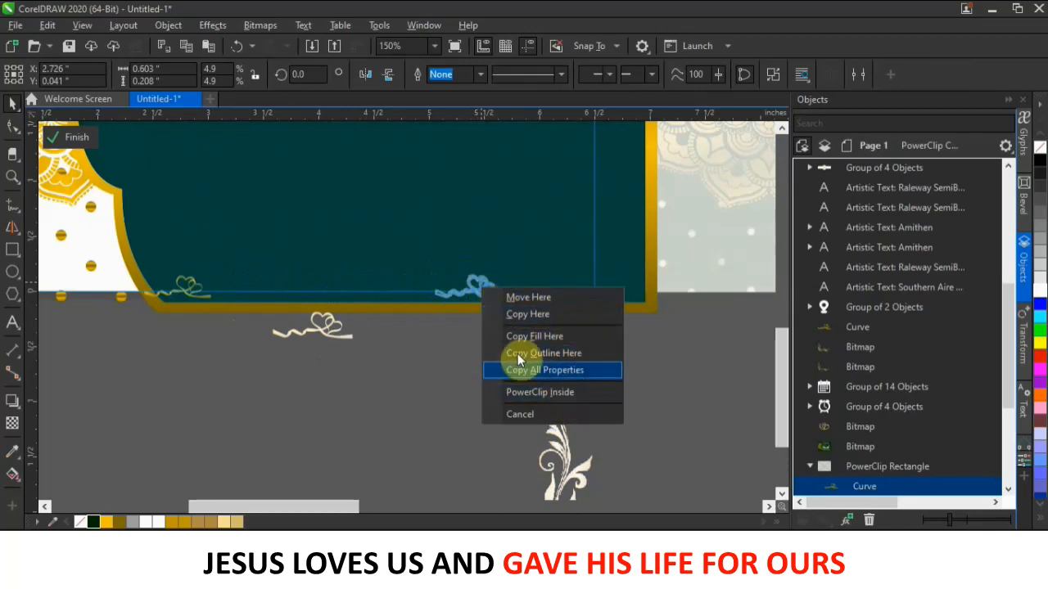
{"action": "left_click", "coordinate": [549, 314]}
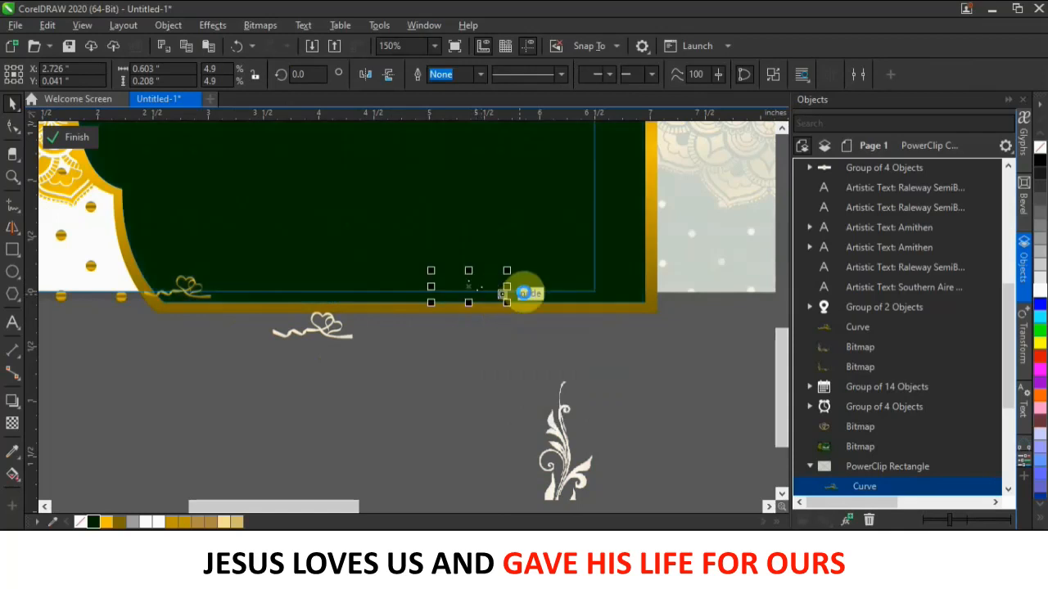
{"action": "left_click", "coordinate": [71, 142]}
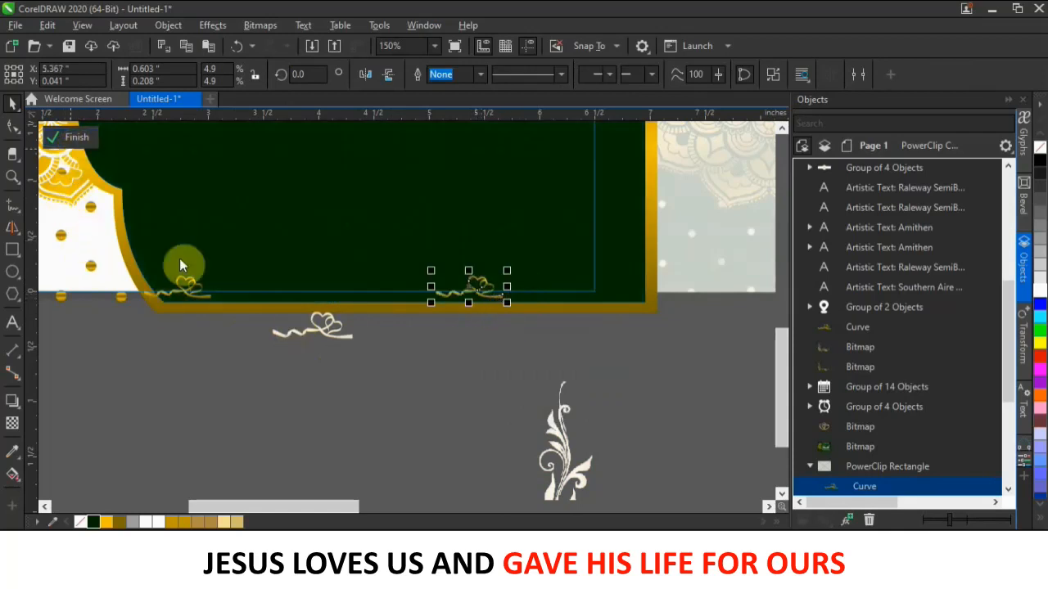
{"action": "scroll", "coordinate": [524, 325], "scroll_direction": "down", "scroll_amount": 2}
{"action": "left_click", "coordinate": [524, 324]}
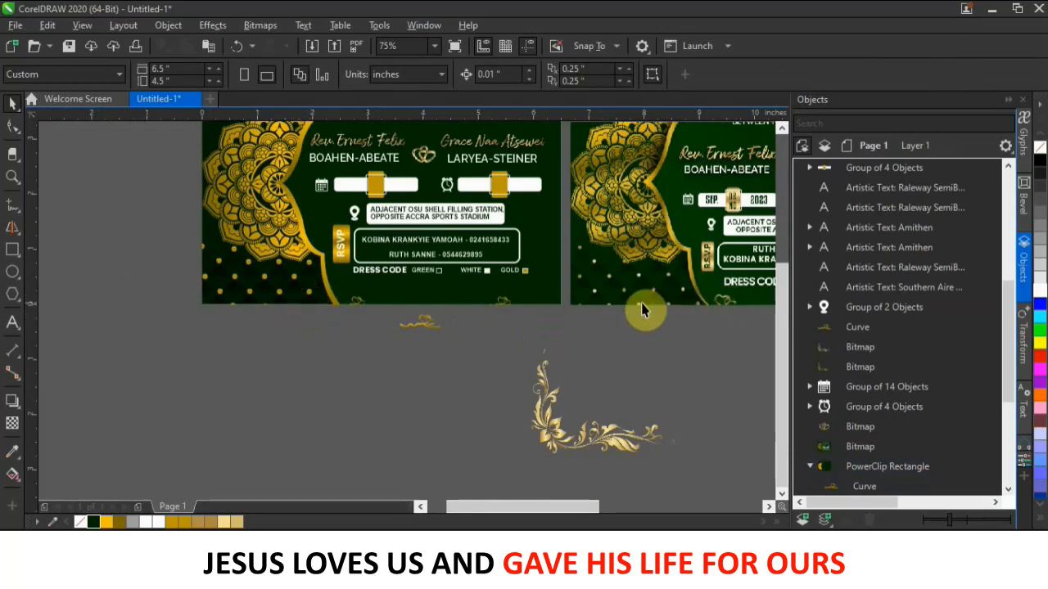
{"action": "scroll", "coordinate": [460, 336], "scroll_direction": "down", "scroll_amount": 2}
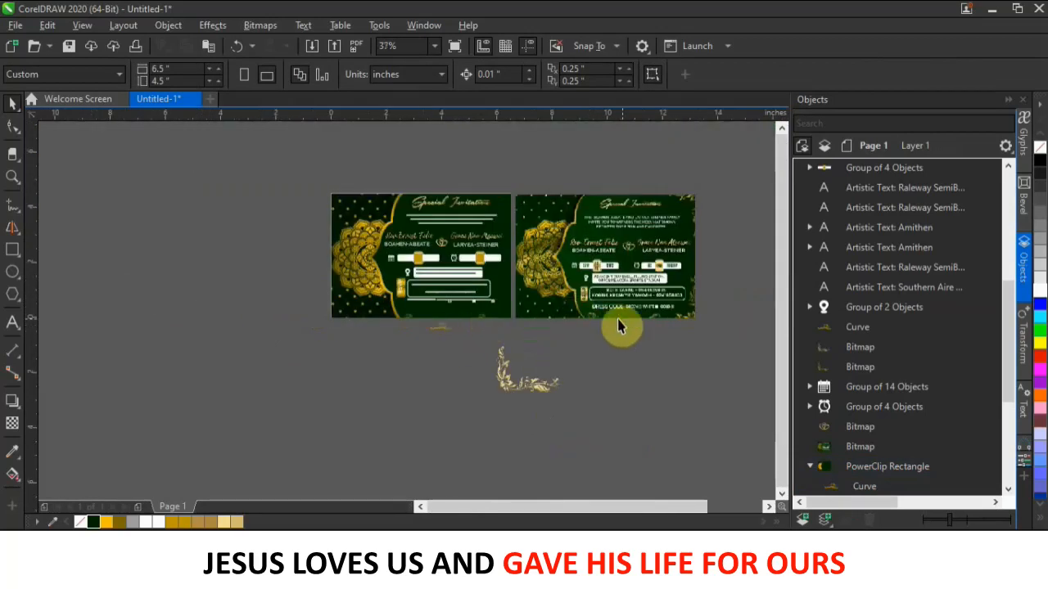